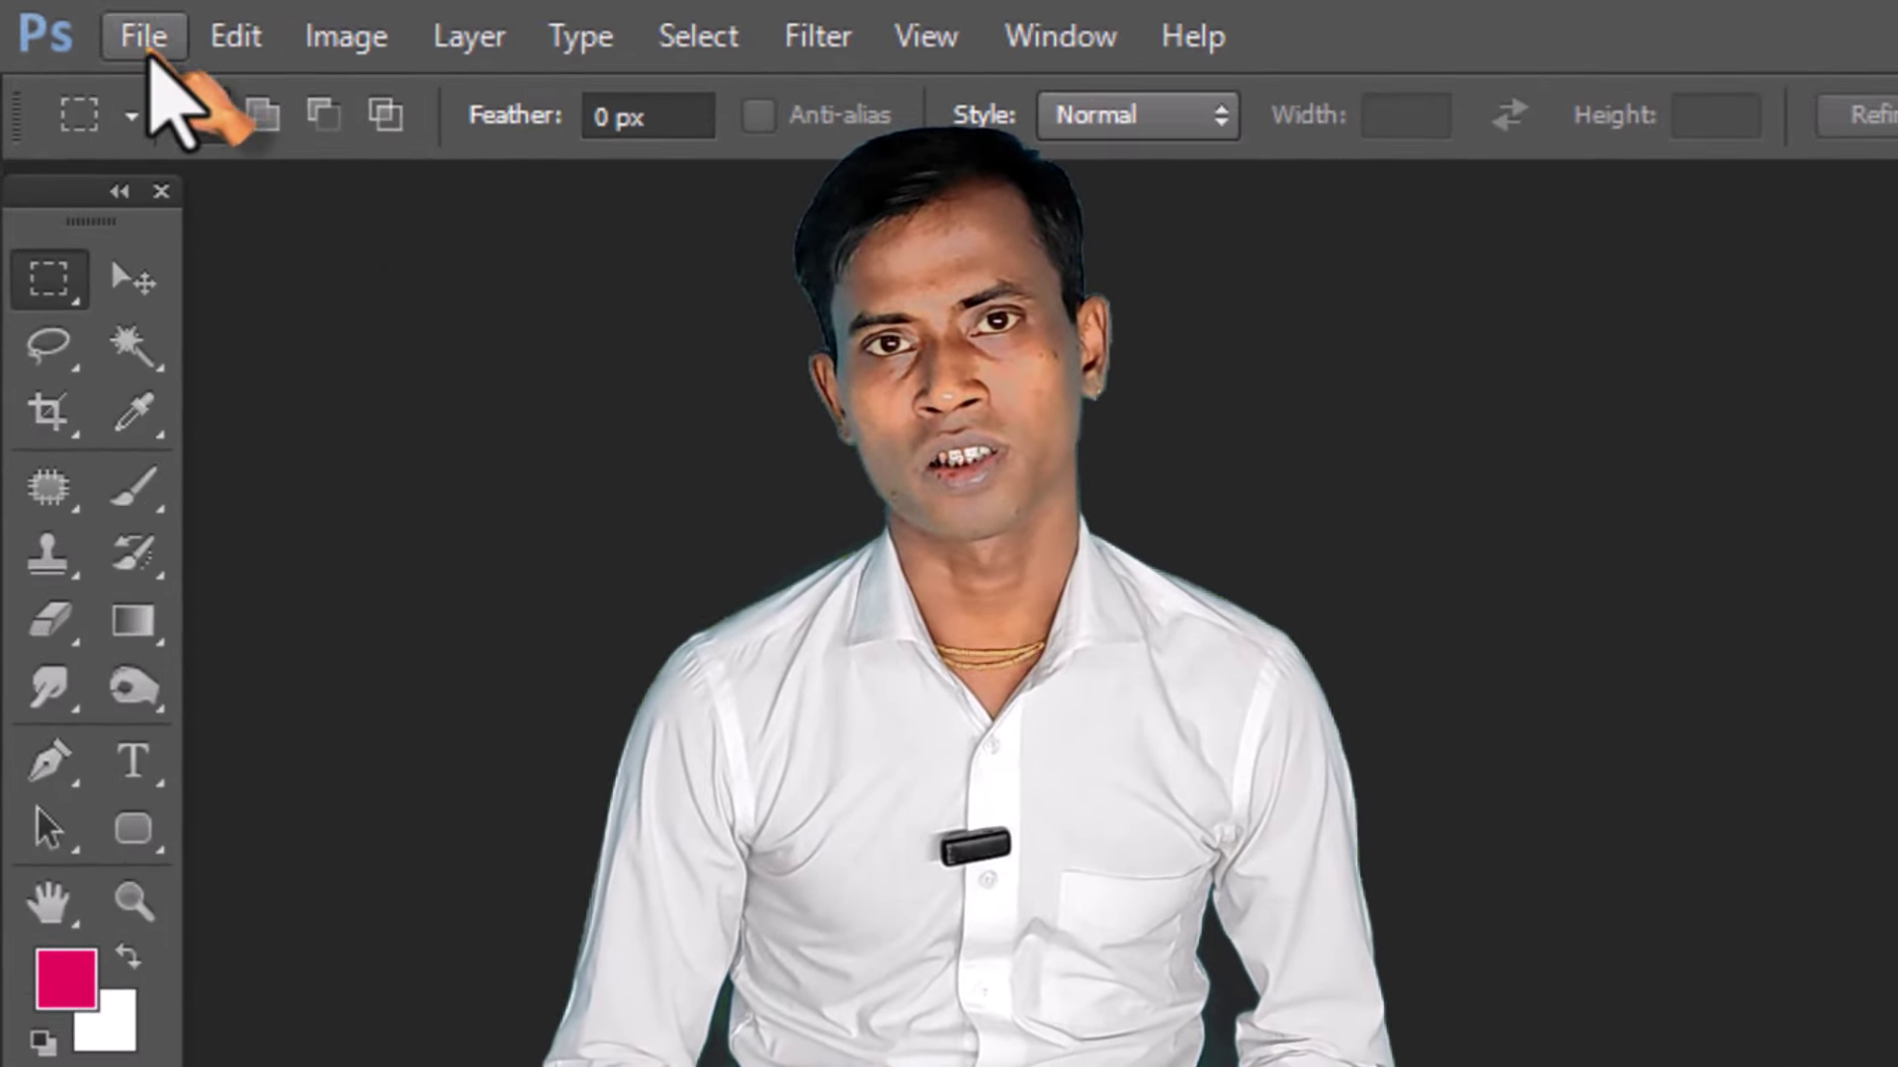
Step: Browse the main menus, then undock the options bar so it floats
{"action": "left_click", "coordinate": [148, 39]}
{"action": "mouse_move", "coordinate": [235, 35]}
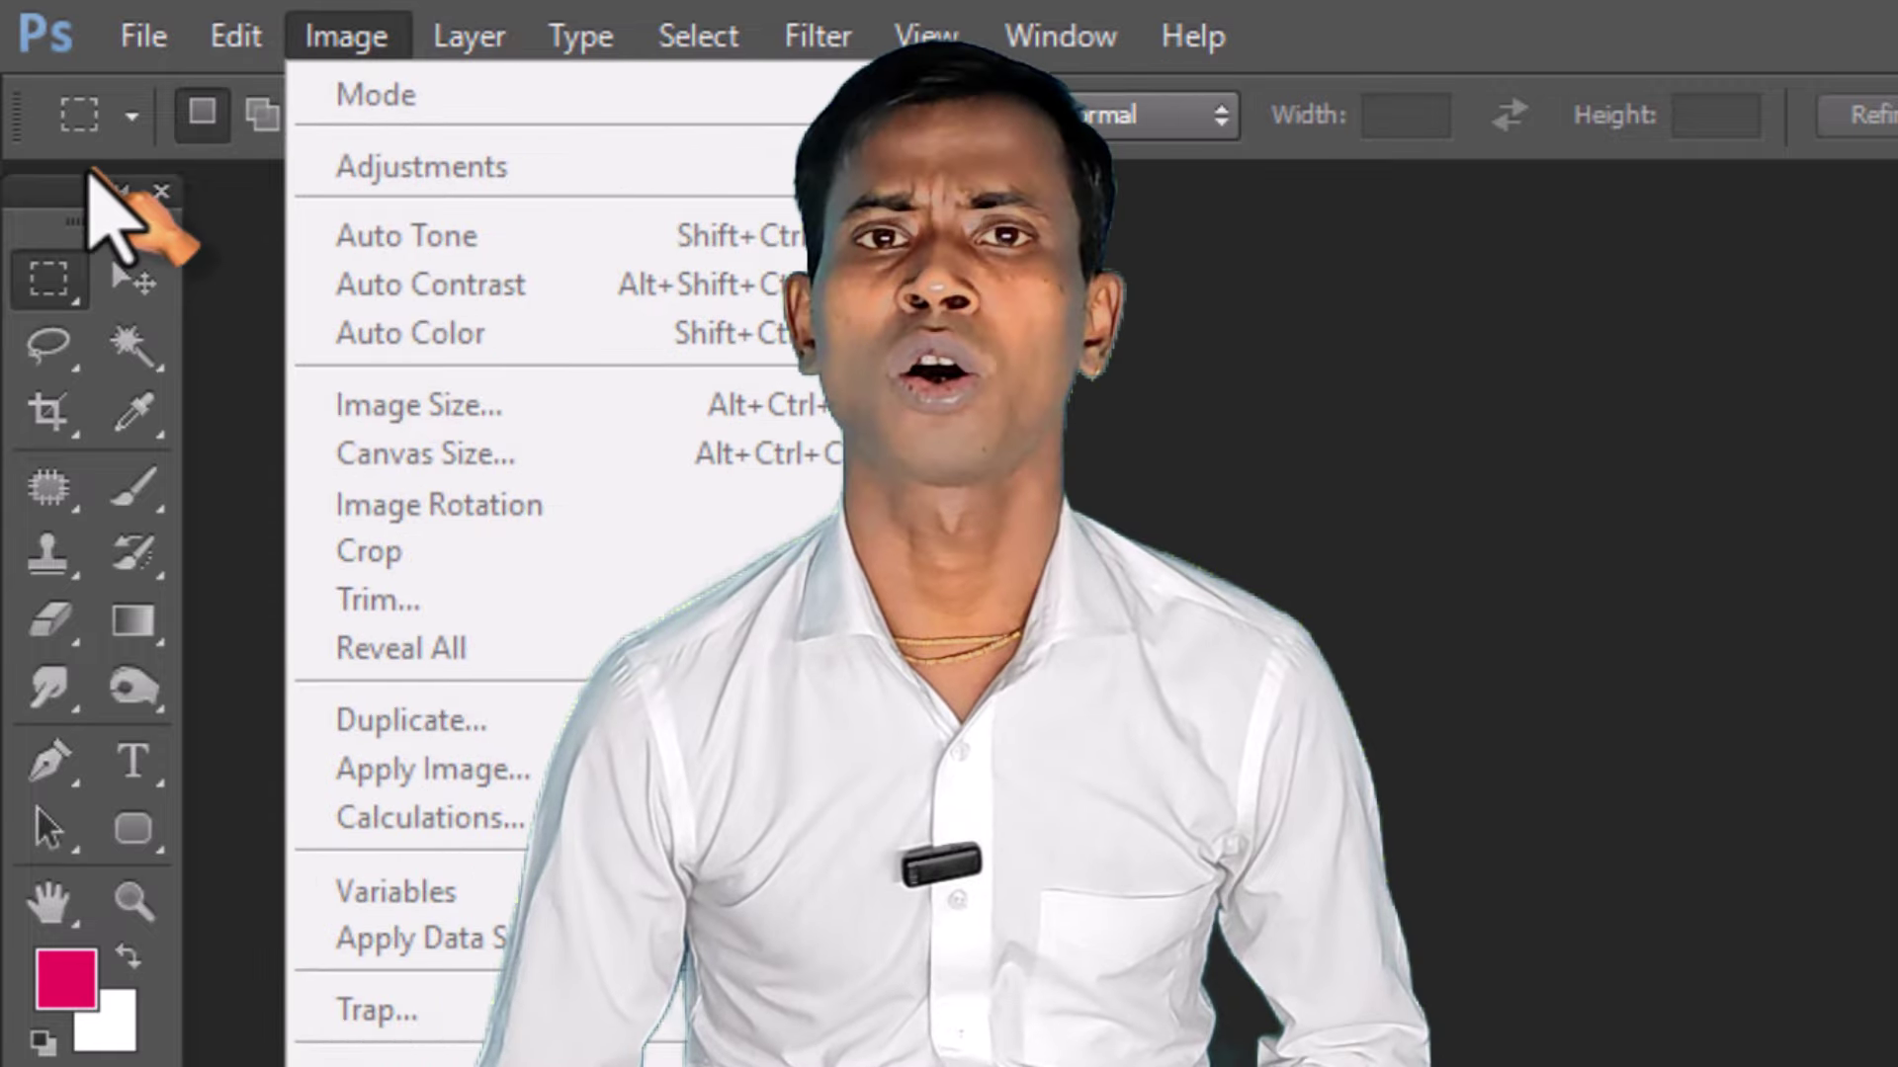
{"action": "left_click", "coordinate": [40, 178]}
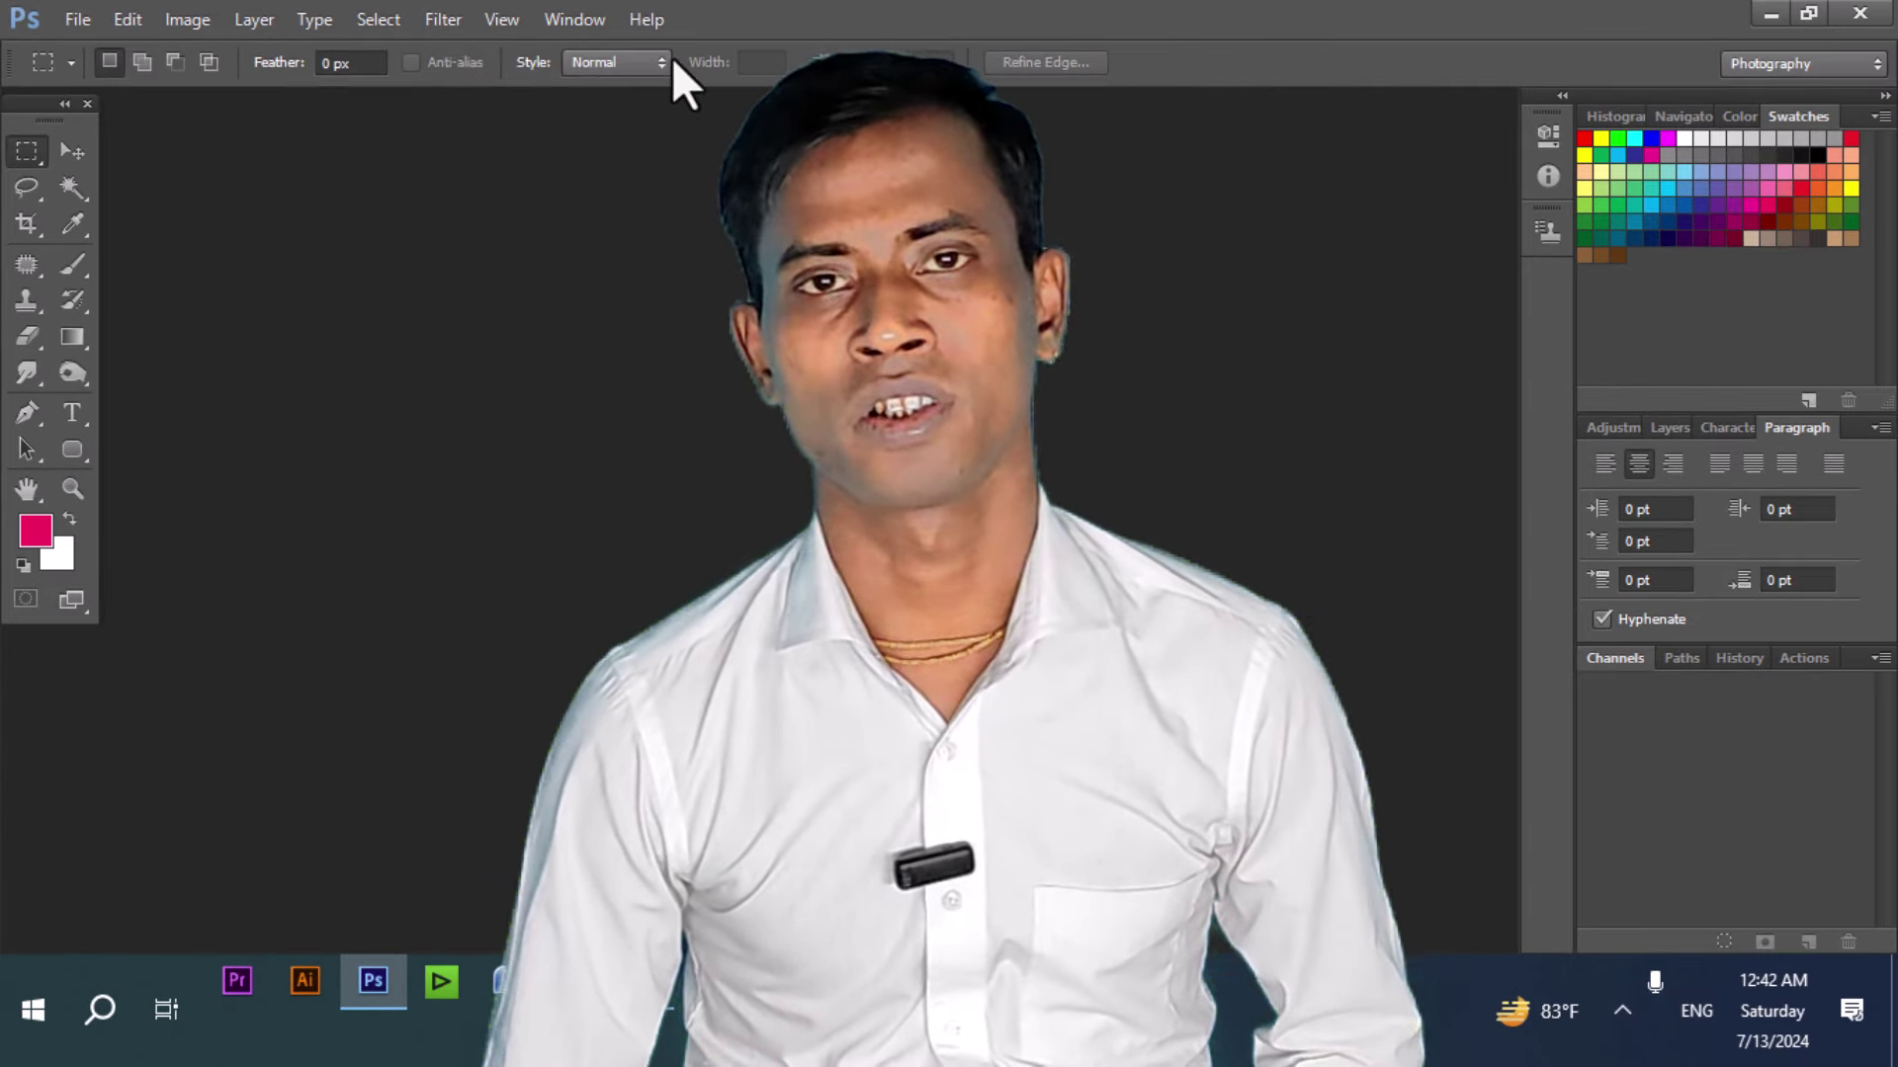
{"action": "mouse_move", "coordinate": [14, 69]}
{"action": "left_mouse_down"}
{"action": "mouse_move", "coordinate": [126, 208]}
{"action": "mouse_move", "coordinate": [15, 73]}
{"action": "left_mouse_up"}
Step: Try the Move, Lasso, Magic Wand and Eyedropper tools, then float the Tools panel
{"action": "key", "text": "v"}
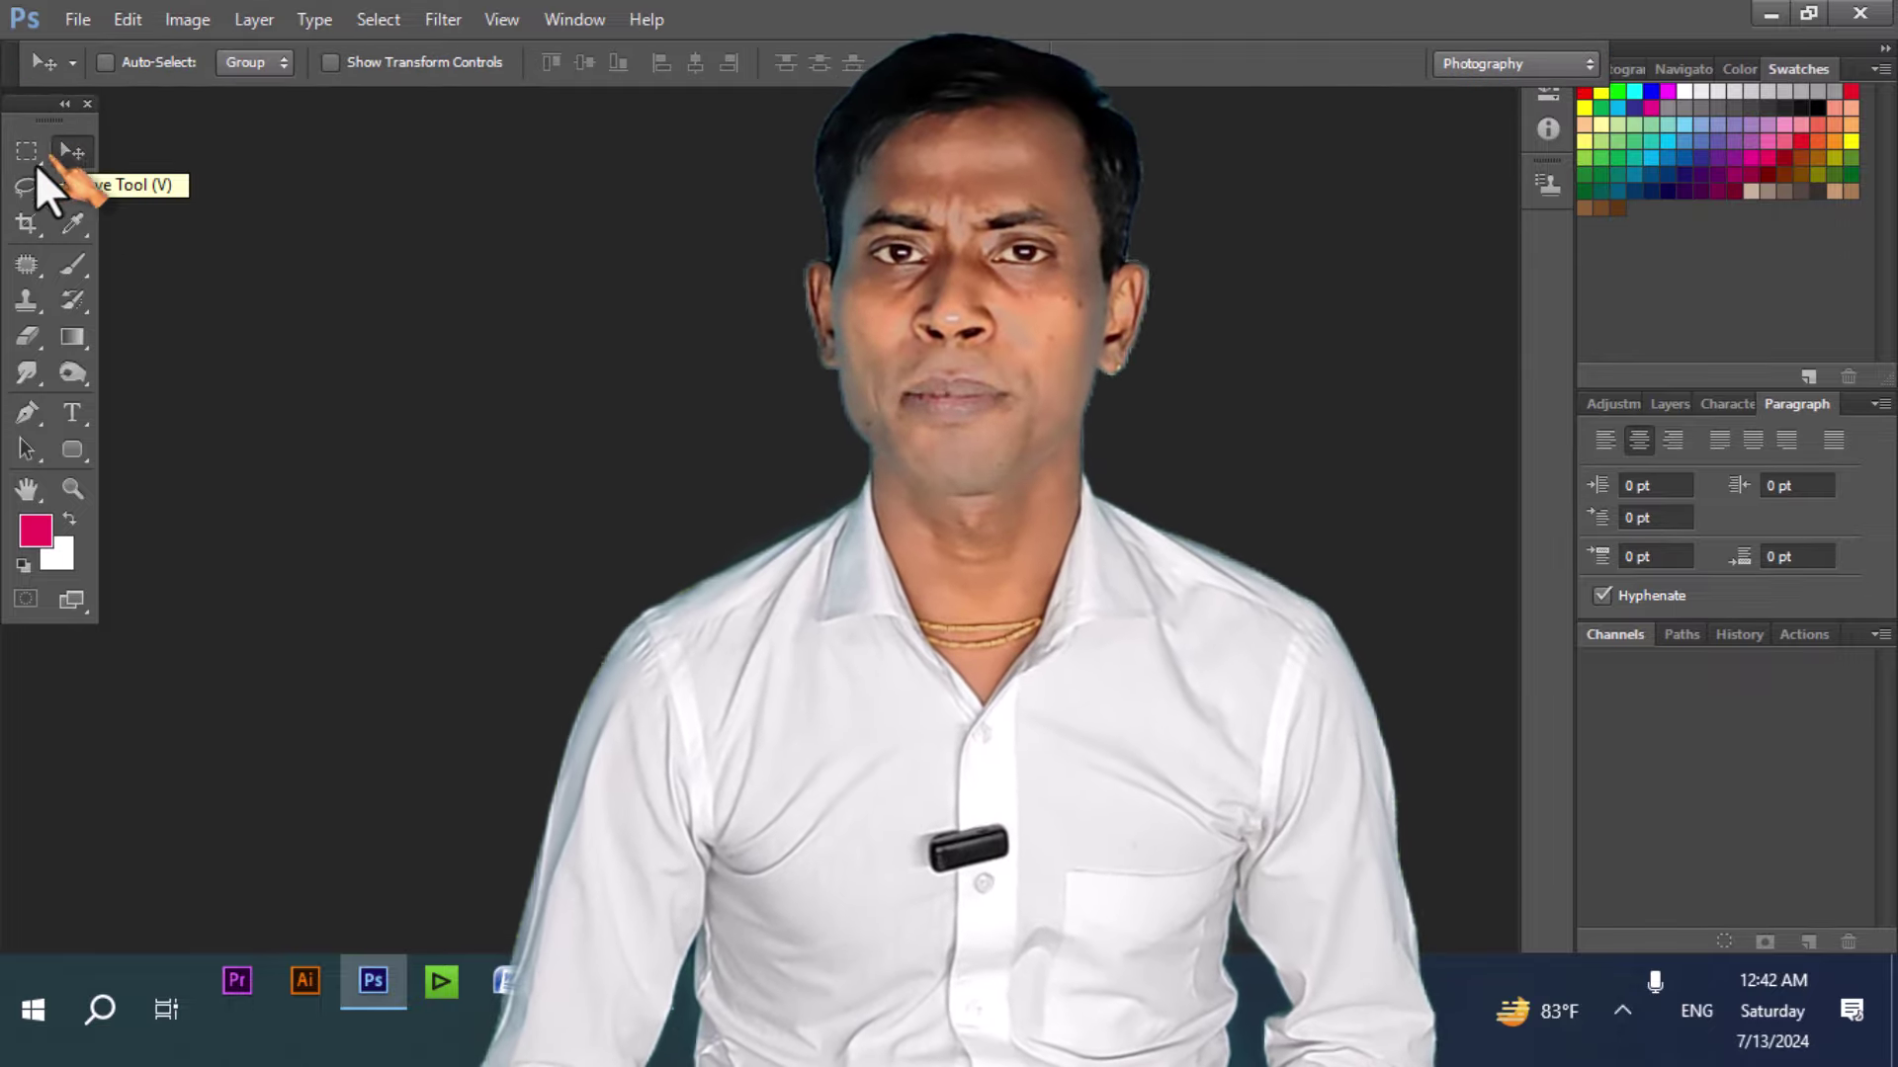
{"action": "left_click", "coordinate": [22, 160]}
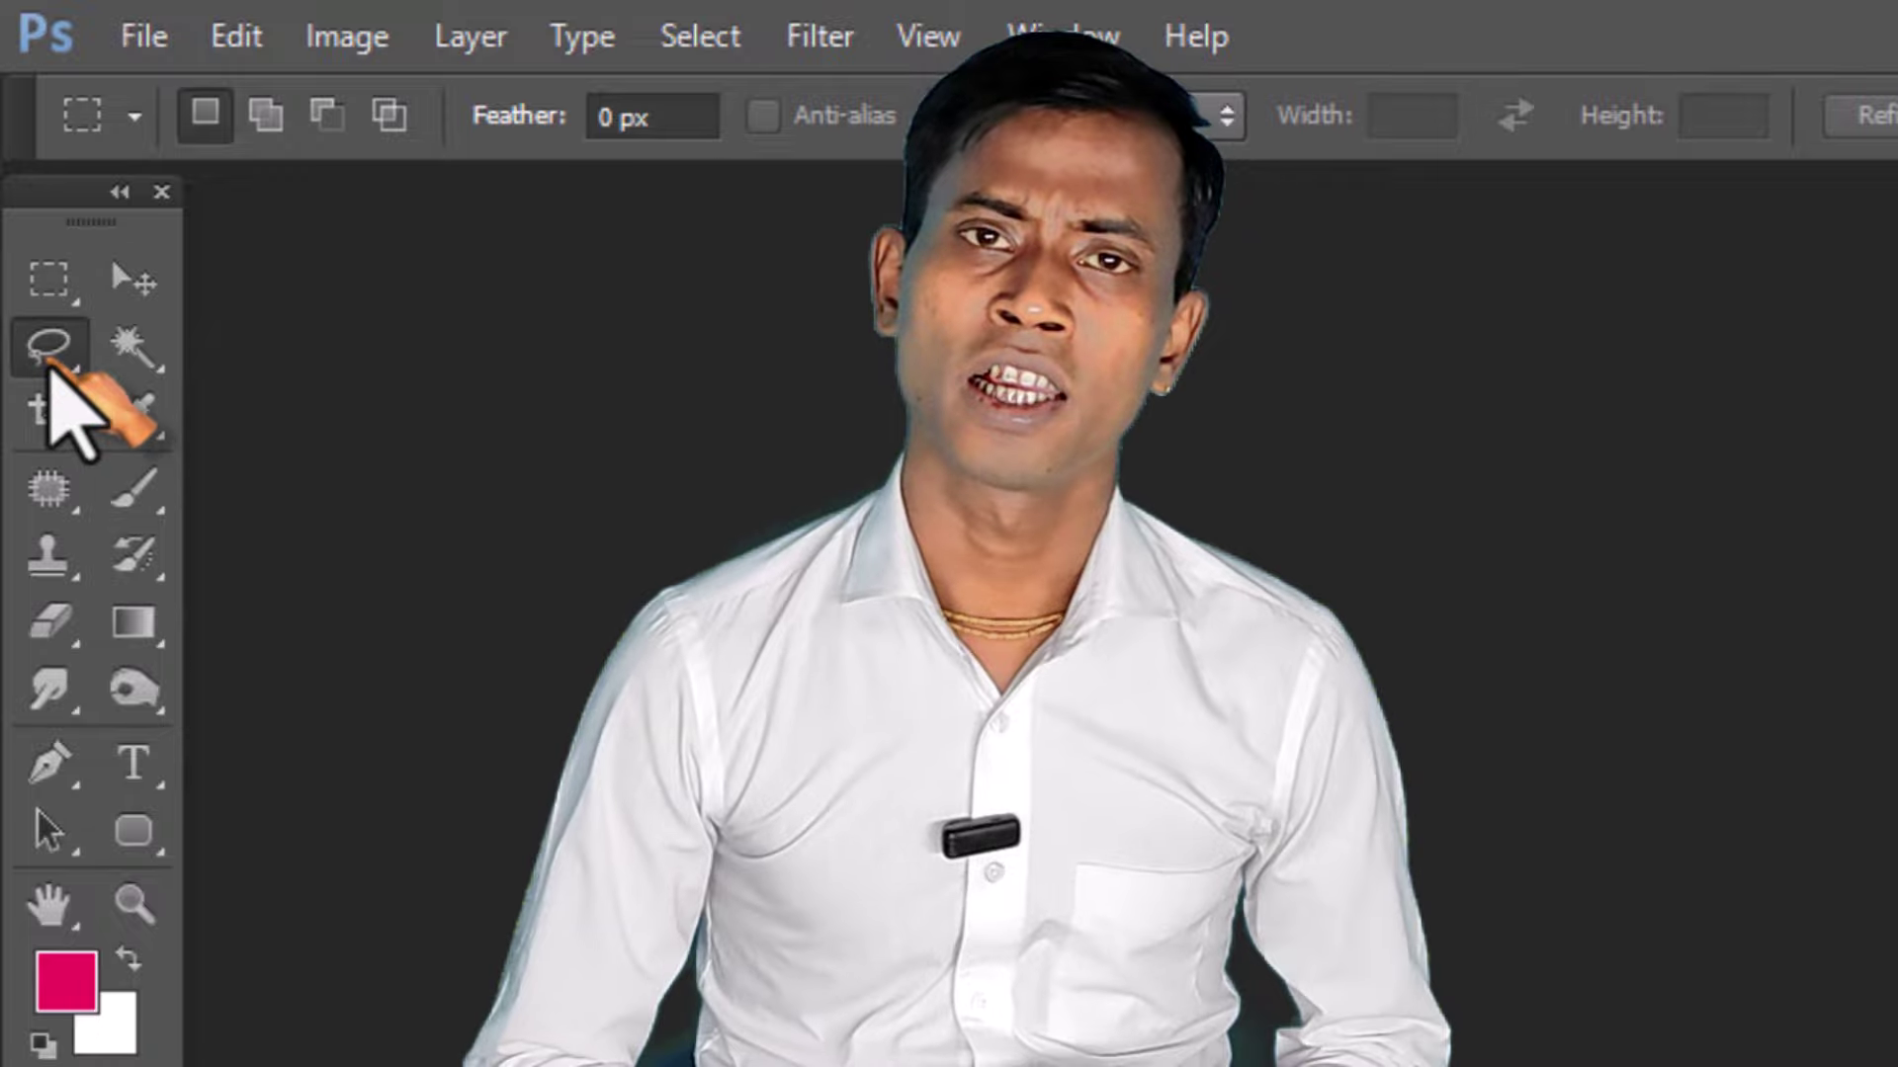
{"action": "left_click", "coordinate": [28, 193]}
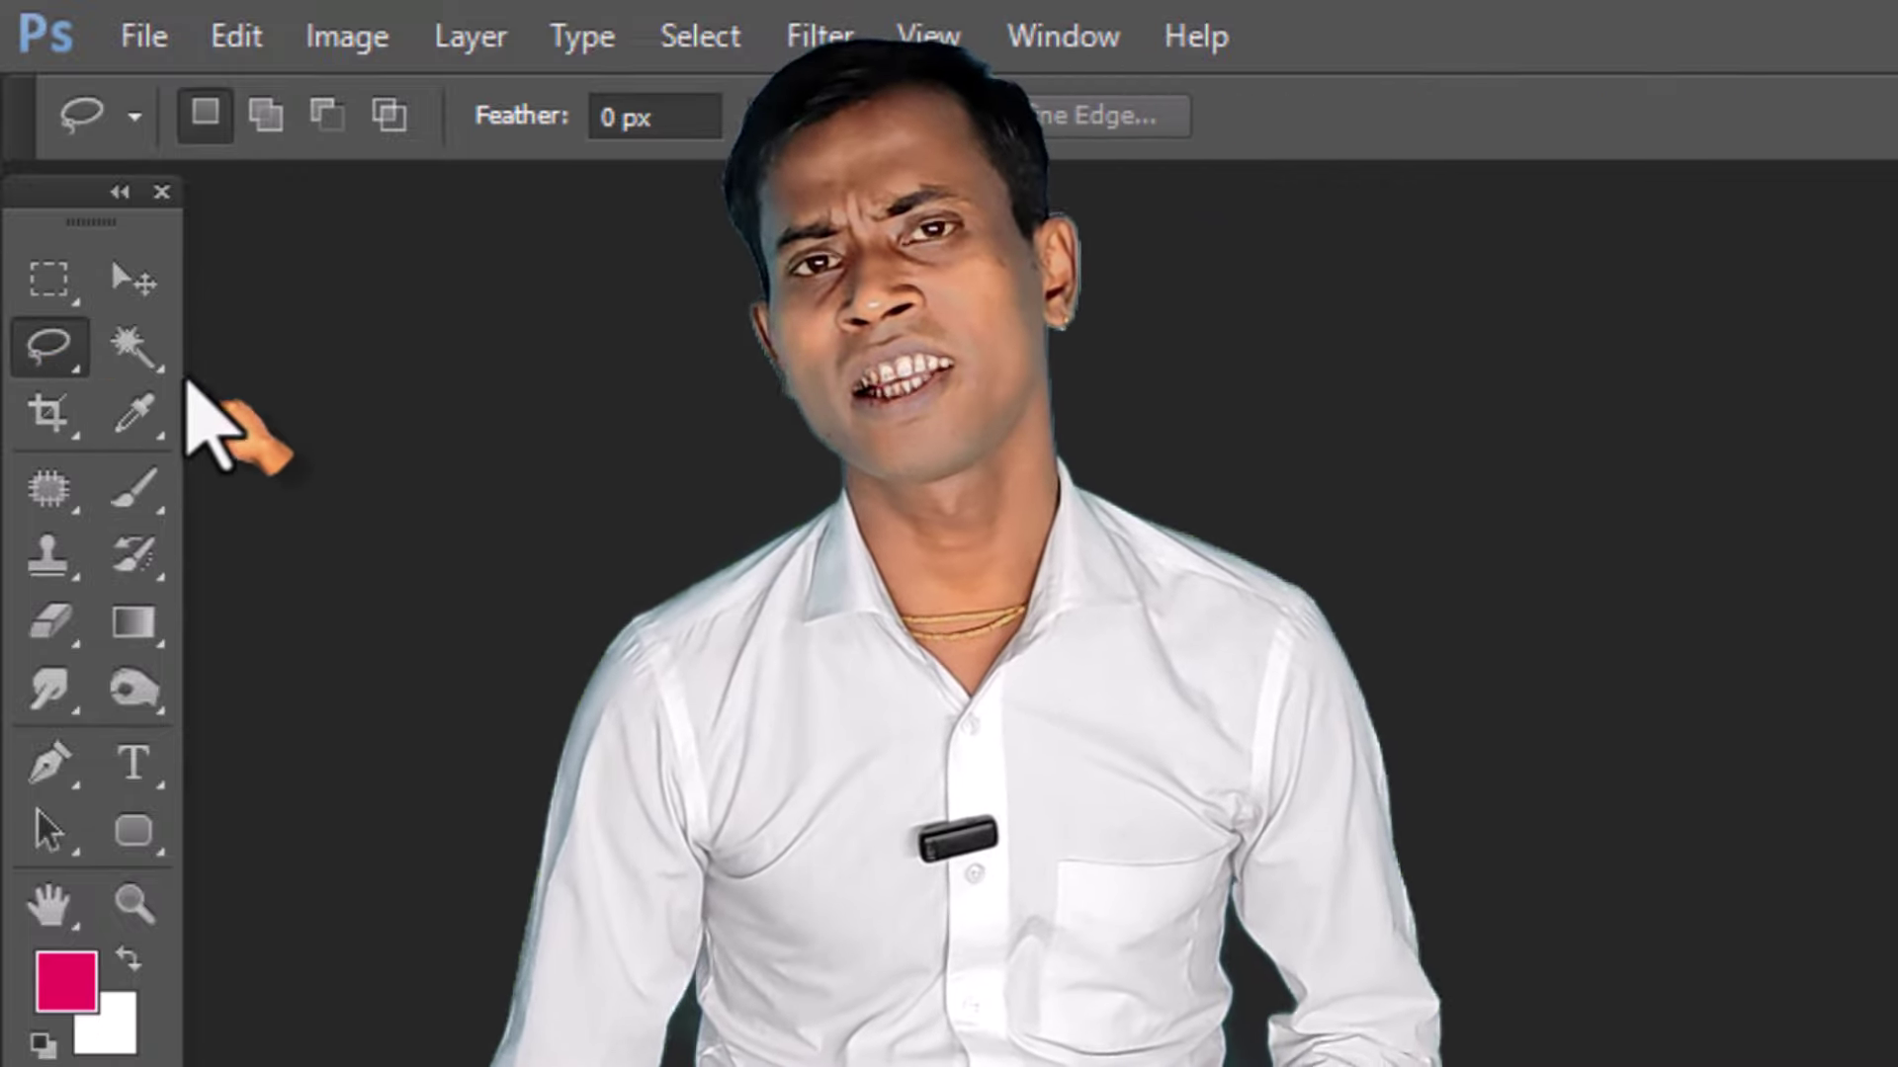
{"action": "left_click", "coordinate": [146, 352]}
{"action": "left_click", "coordinate": [131, 415]}
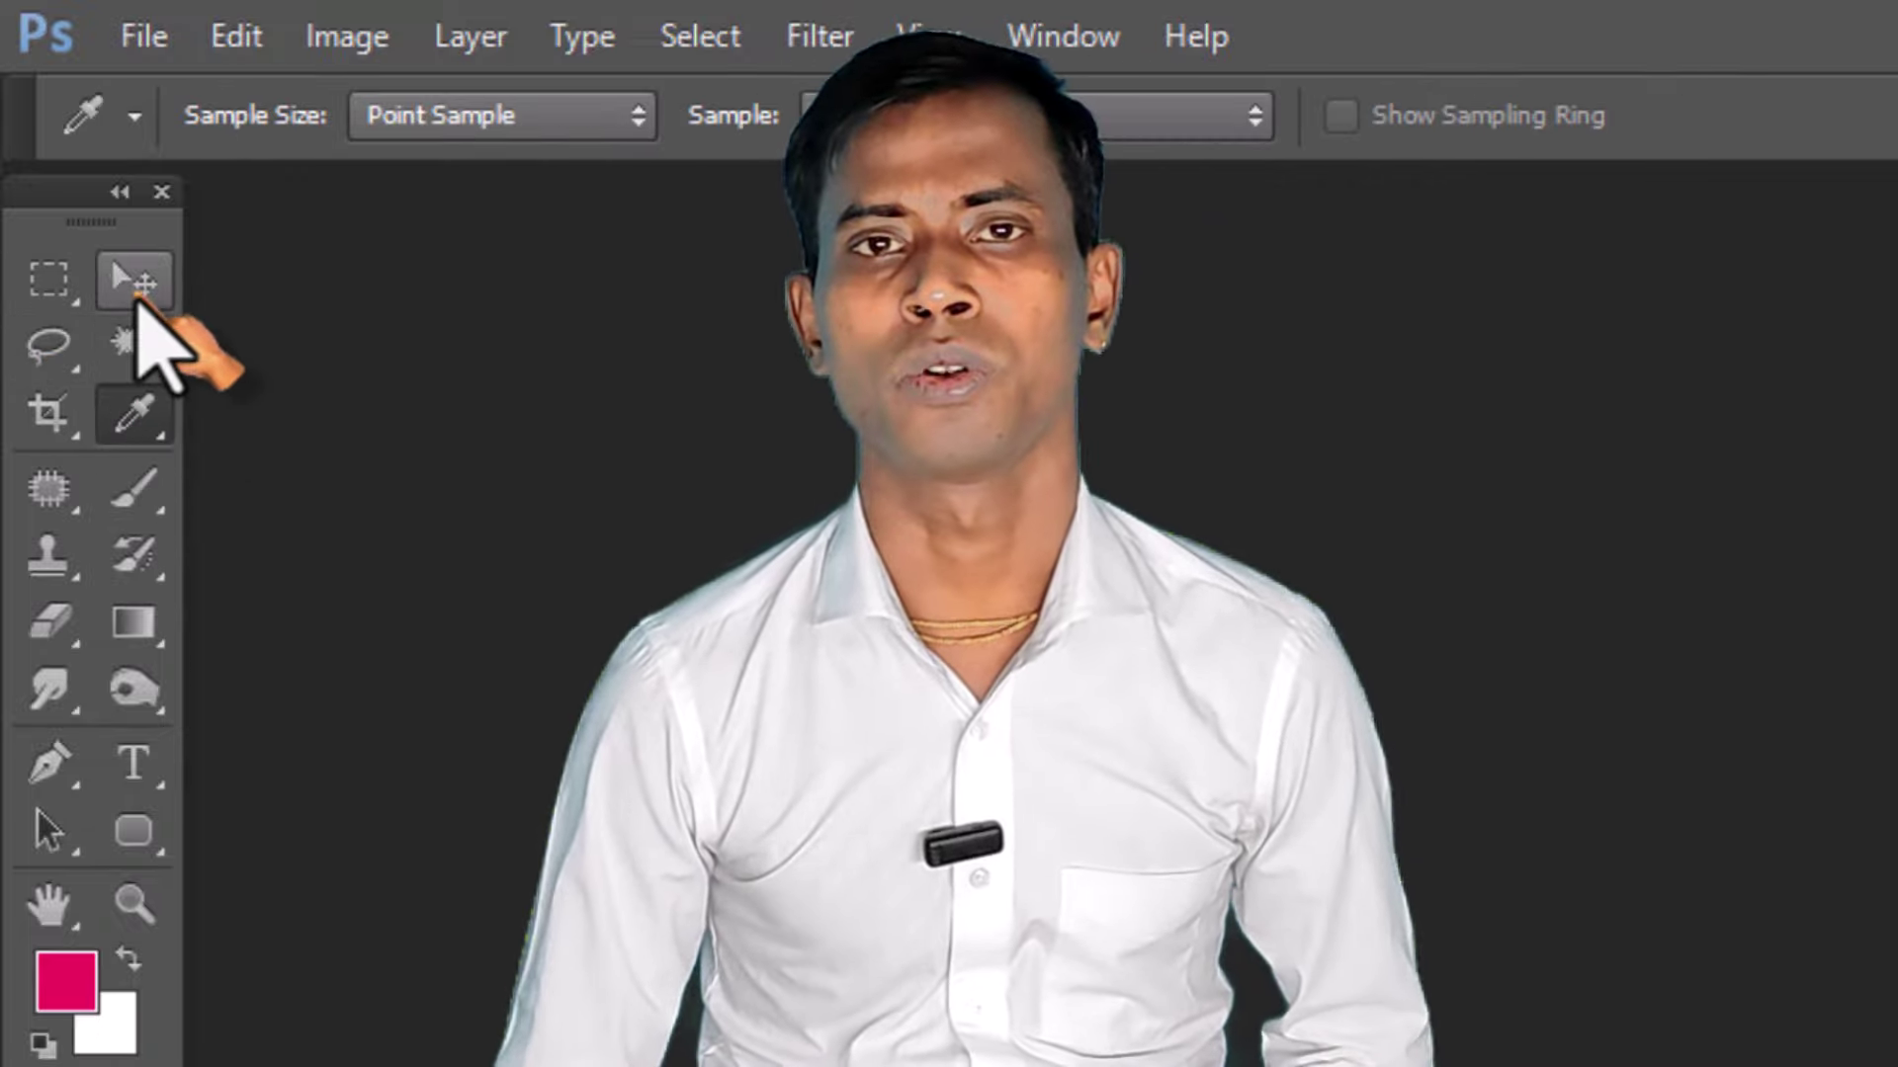
{"action": "left_click", "coordinate": [134, 280]}
{"action": "left_click", "coordinate": [136, 408]}
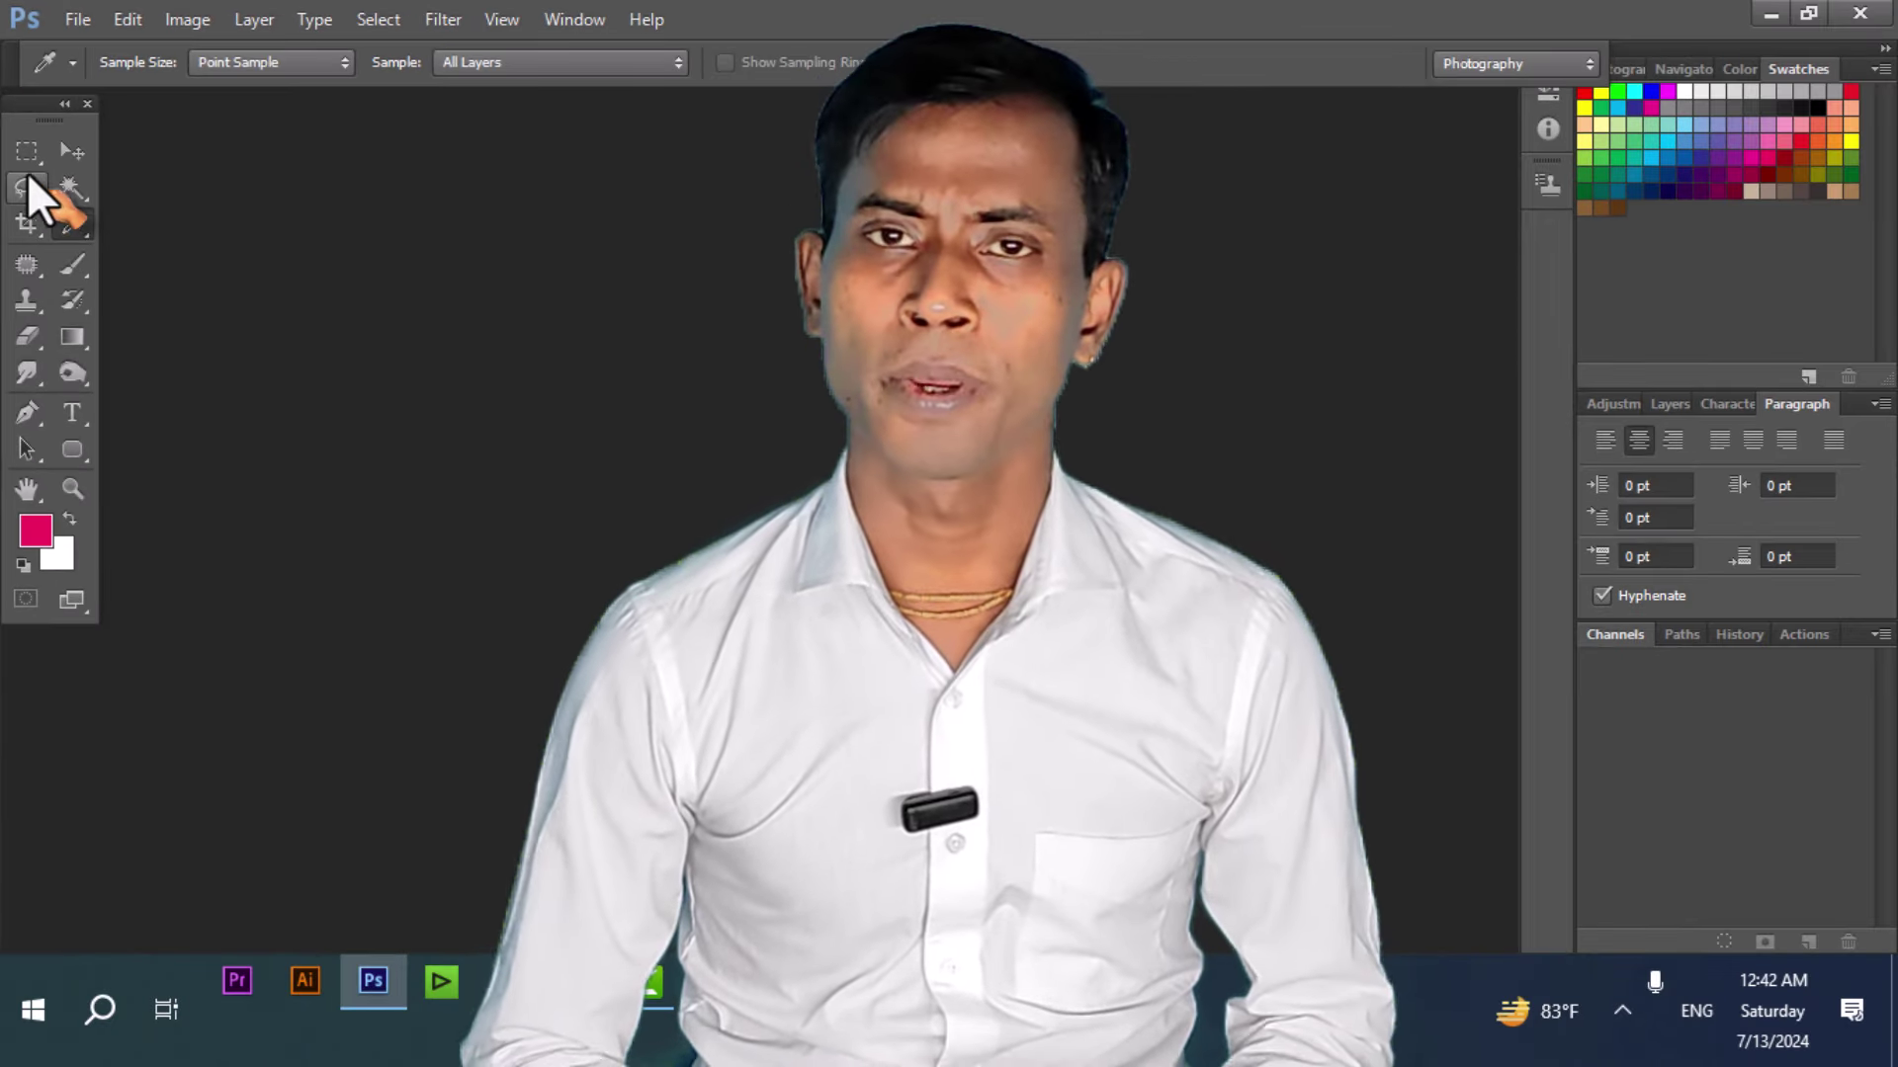
{"action": "mouse_move", "coordinate": [24, 108]}
{"action": "left_mouse_down"}
{"action": "mouse_move", "coordinate": [154, 176]}
{"action": "mouse_move", "coordinate": [37, 107]}
{"action": "left_mouse_up"}
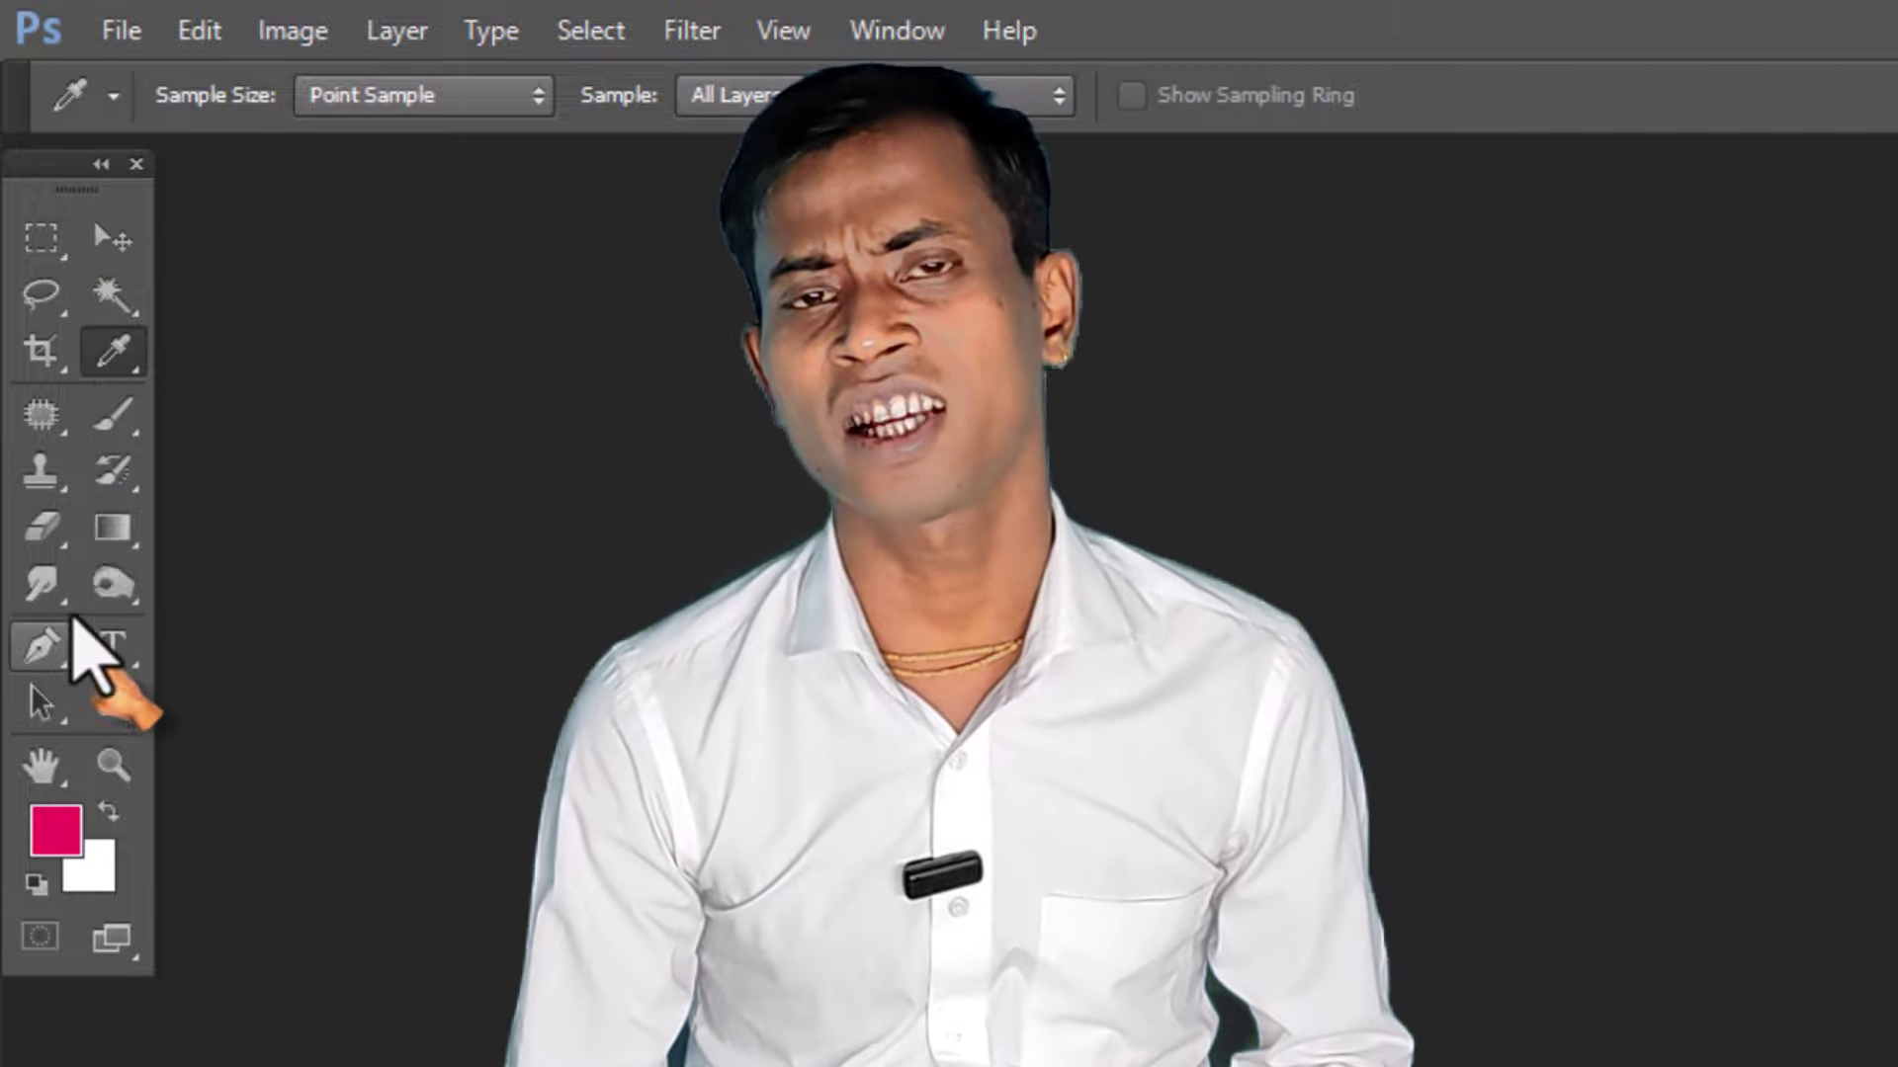
Step: Toggle the Tools panel to one column and back to two, then select Rectangular Marquee
{"action": "left_click", "coordinate": [99, 165]}
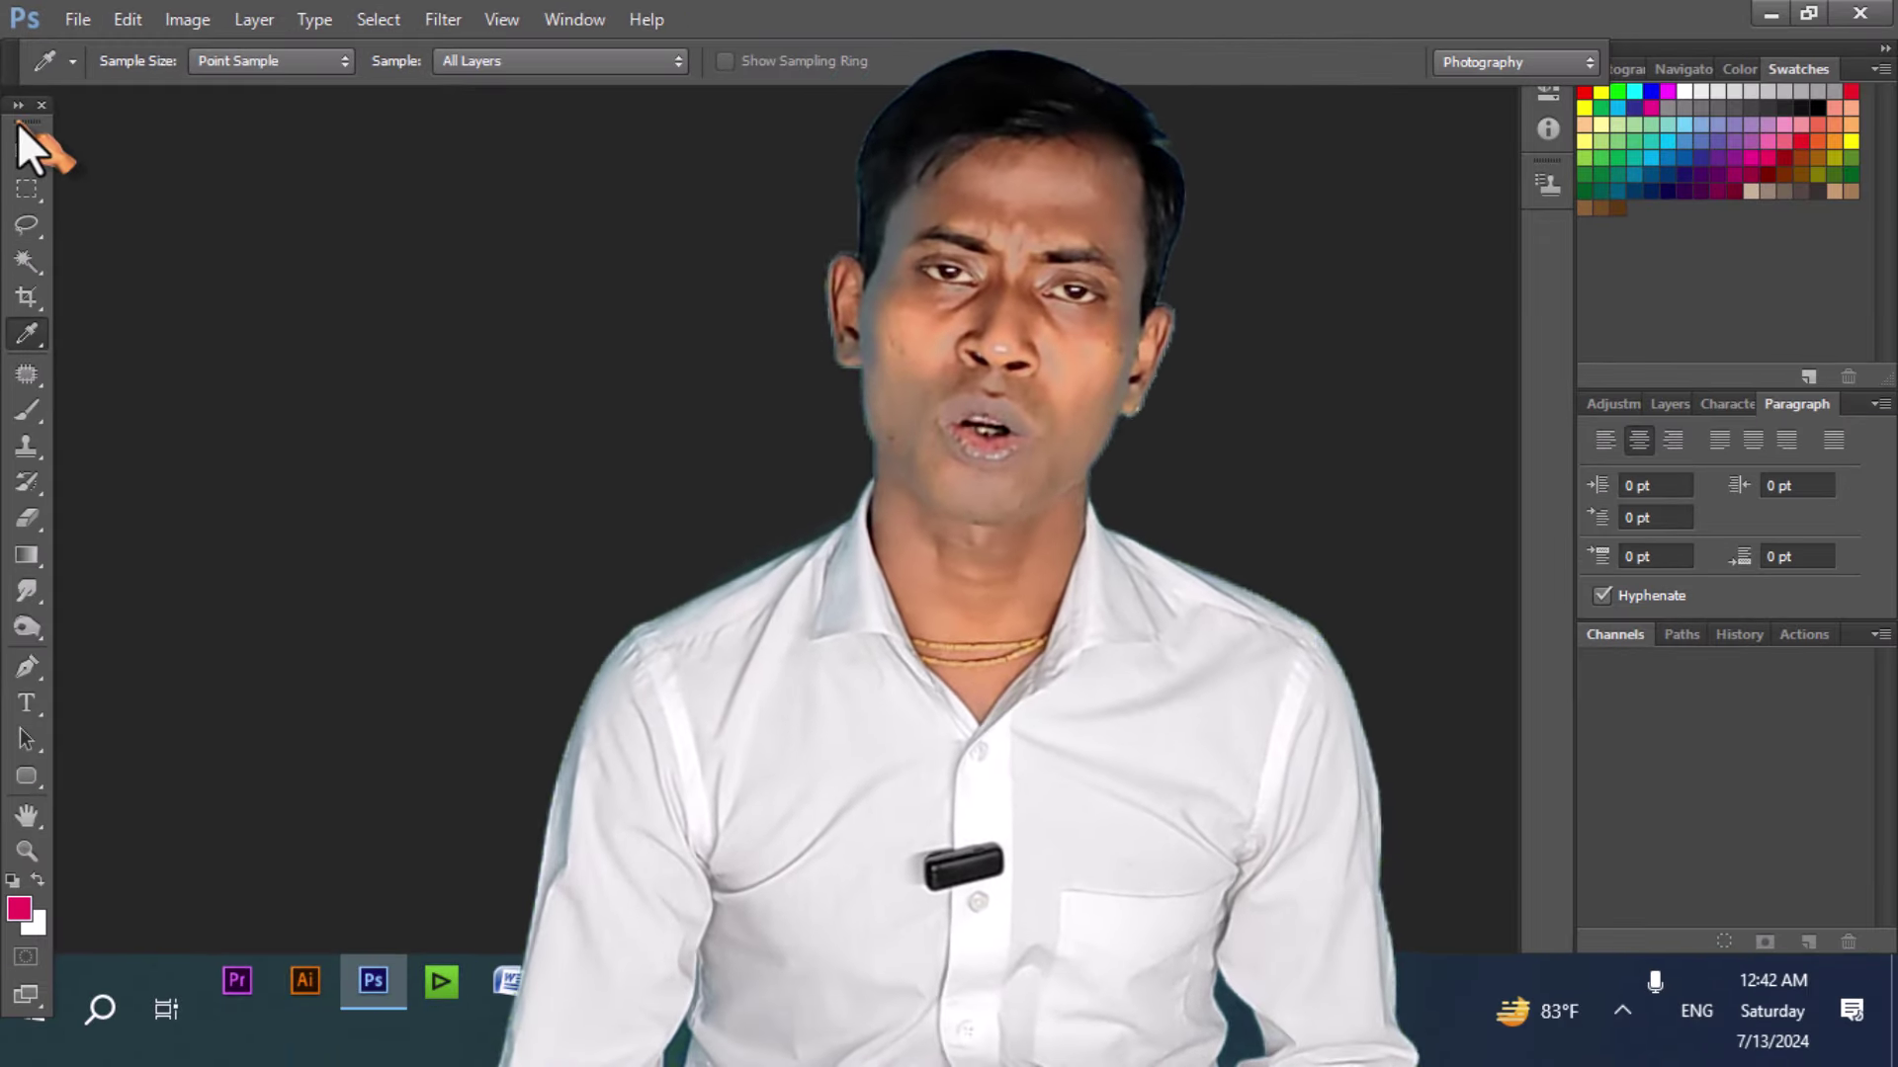
{"action": "left_click", "coordinate": [20, 117]}
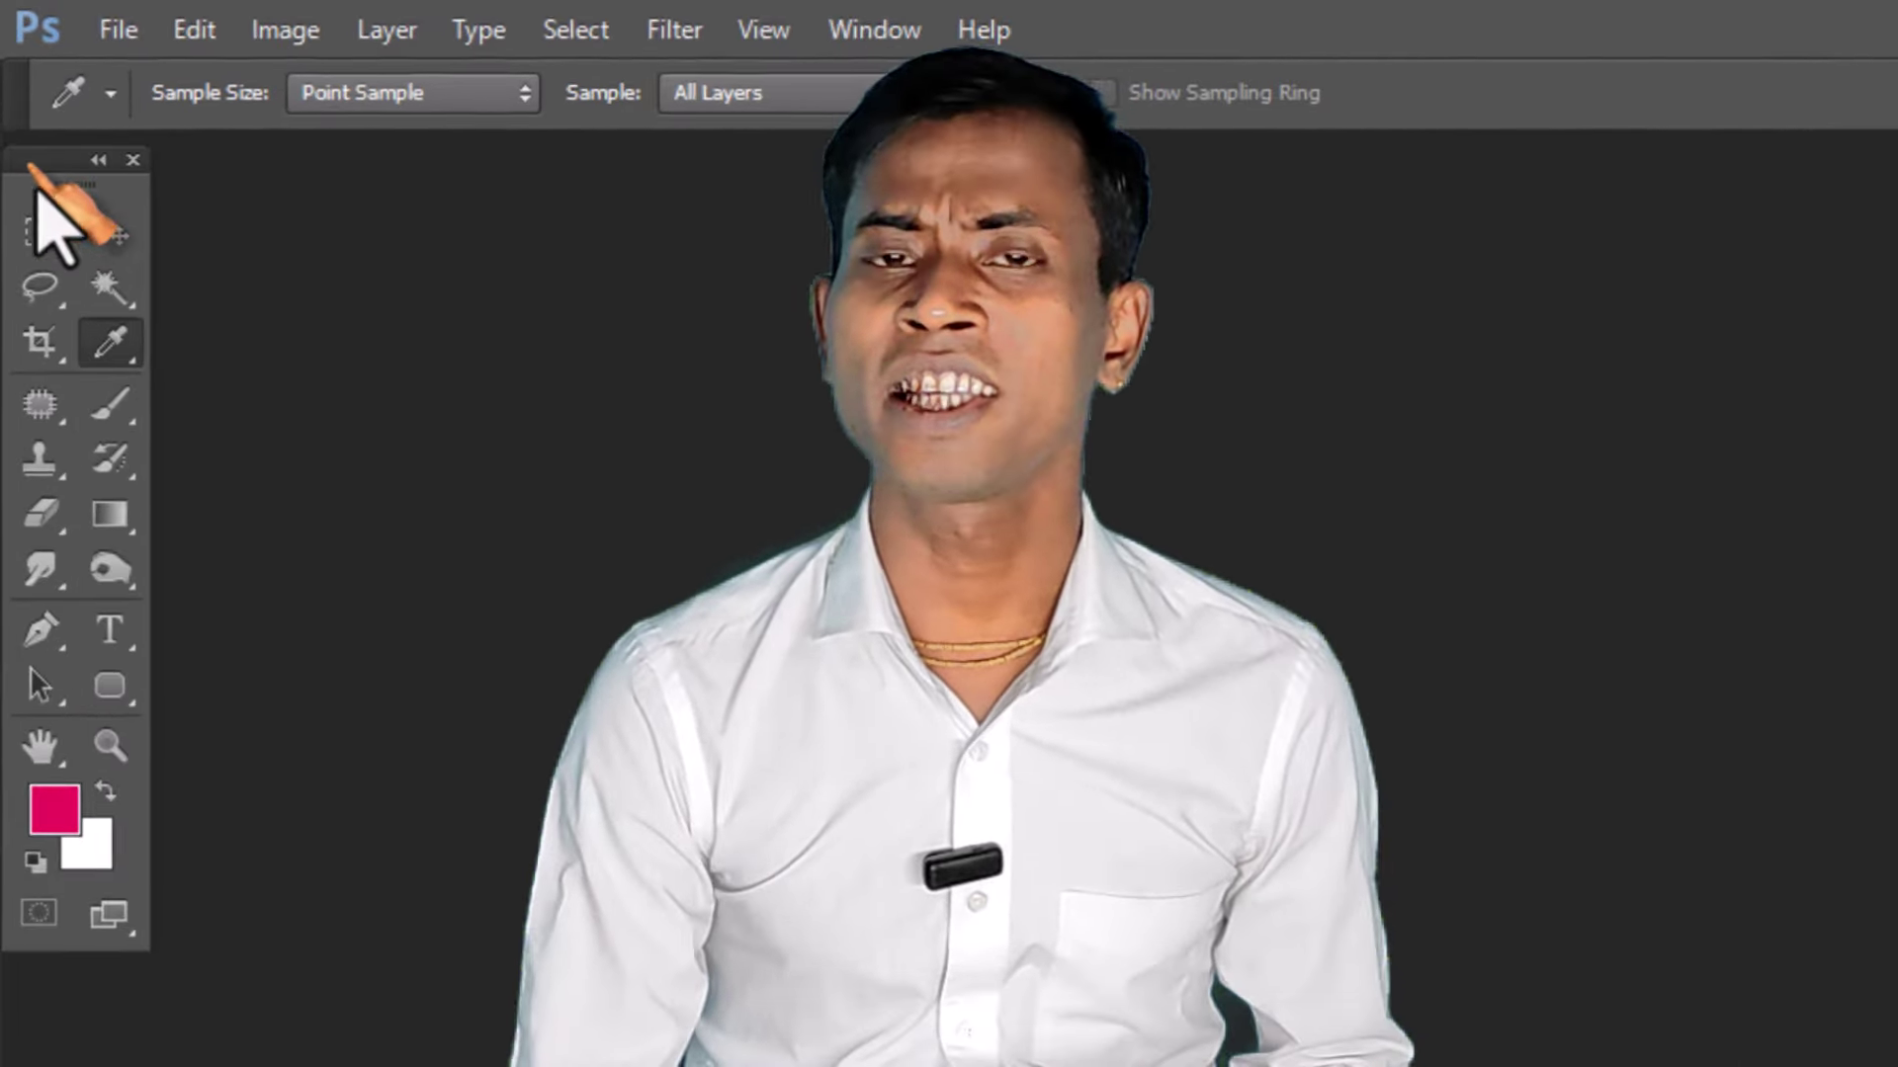
{"action": "left_click", "coordinate": [41, 229]}
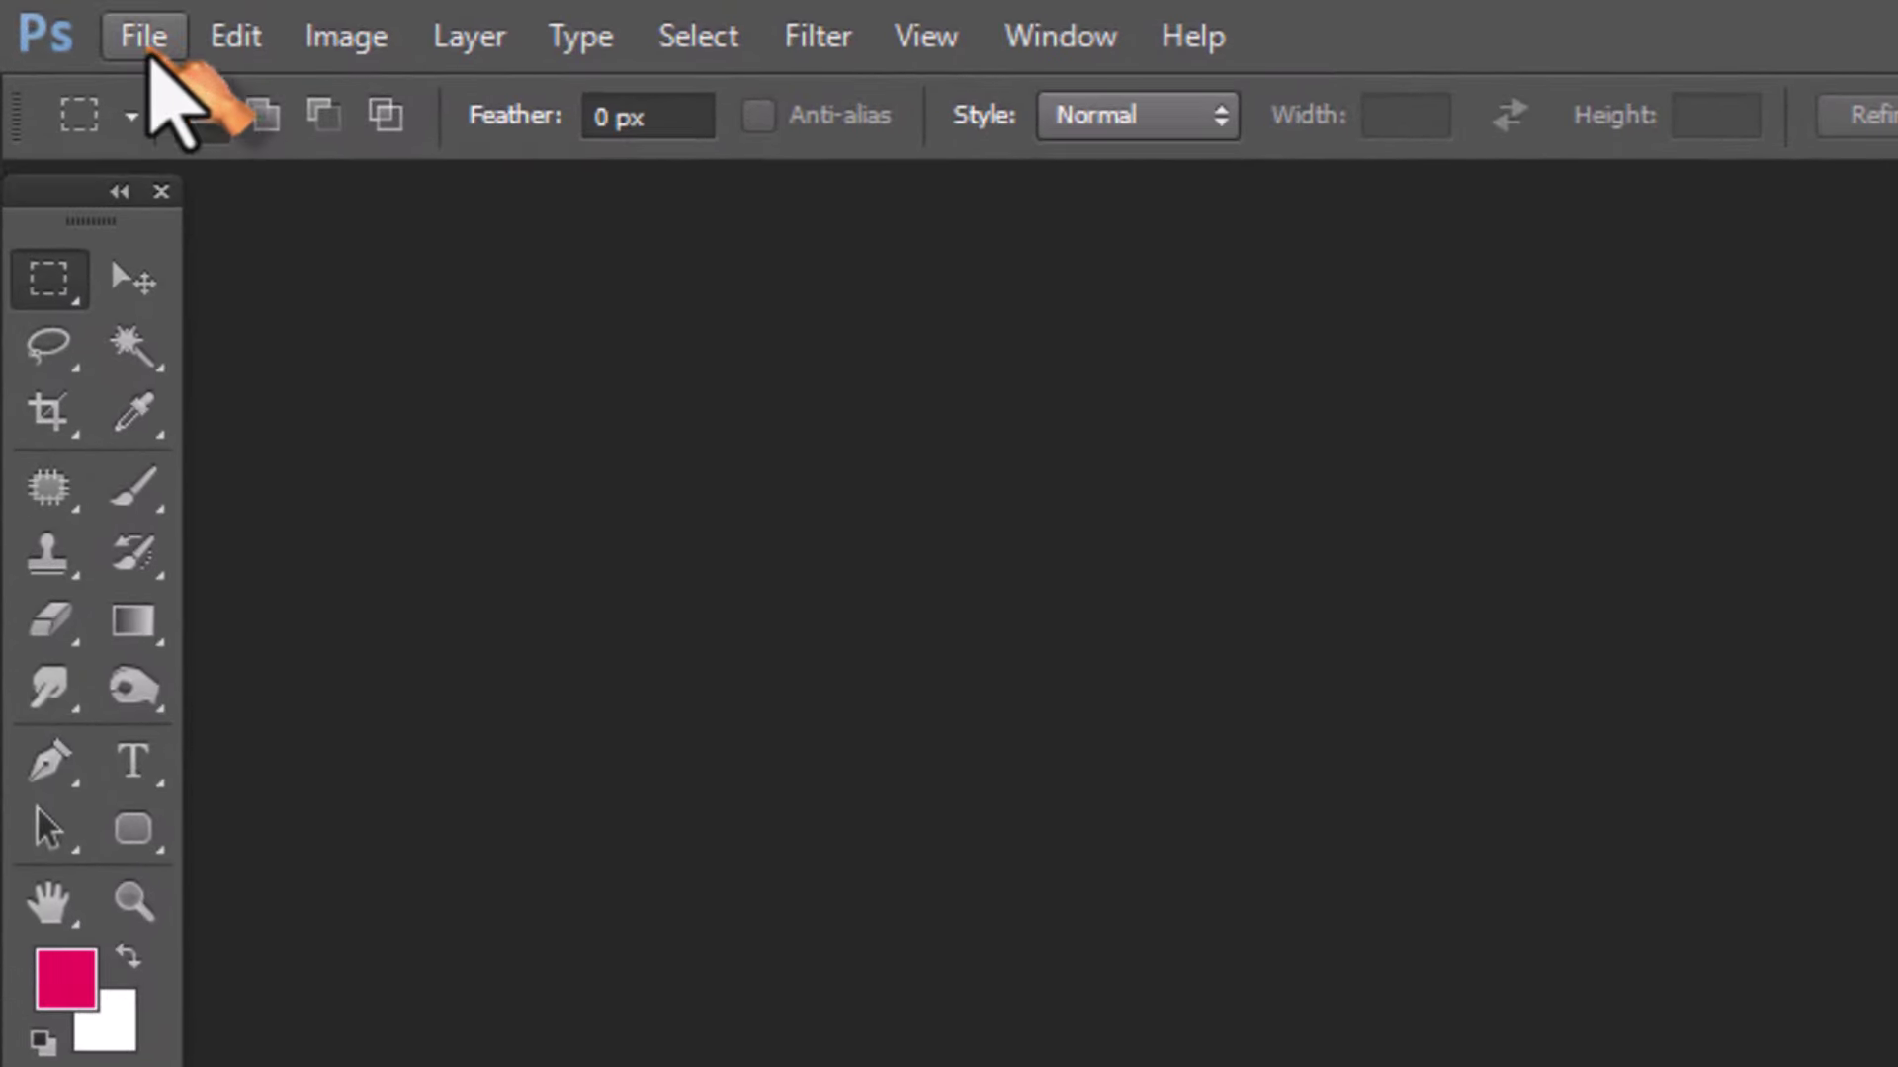
Step: Browse the main menus, then undock the options bar into a floating bar
{"action": "left_click", "coordinate": [144, 39]}
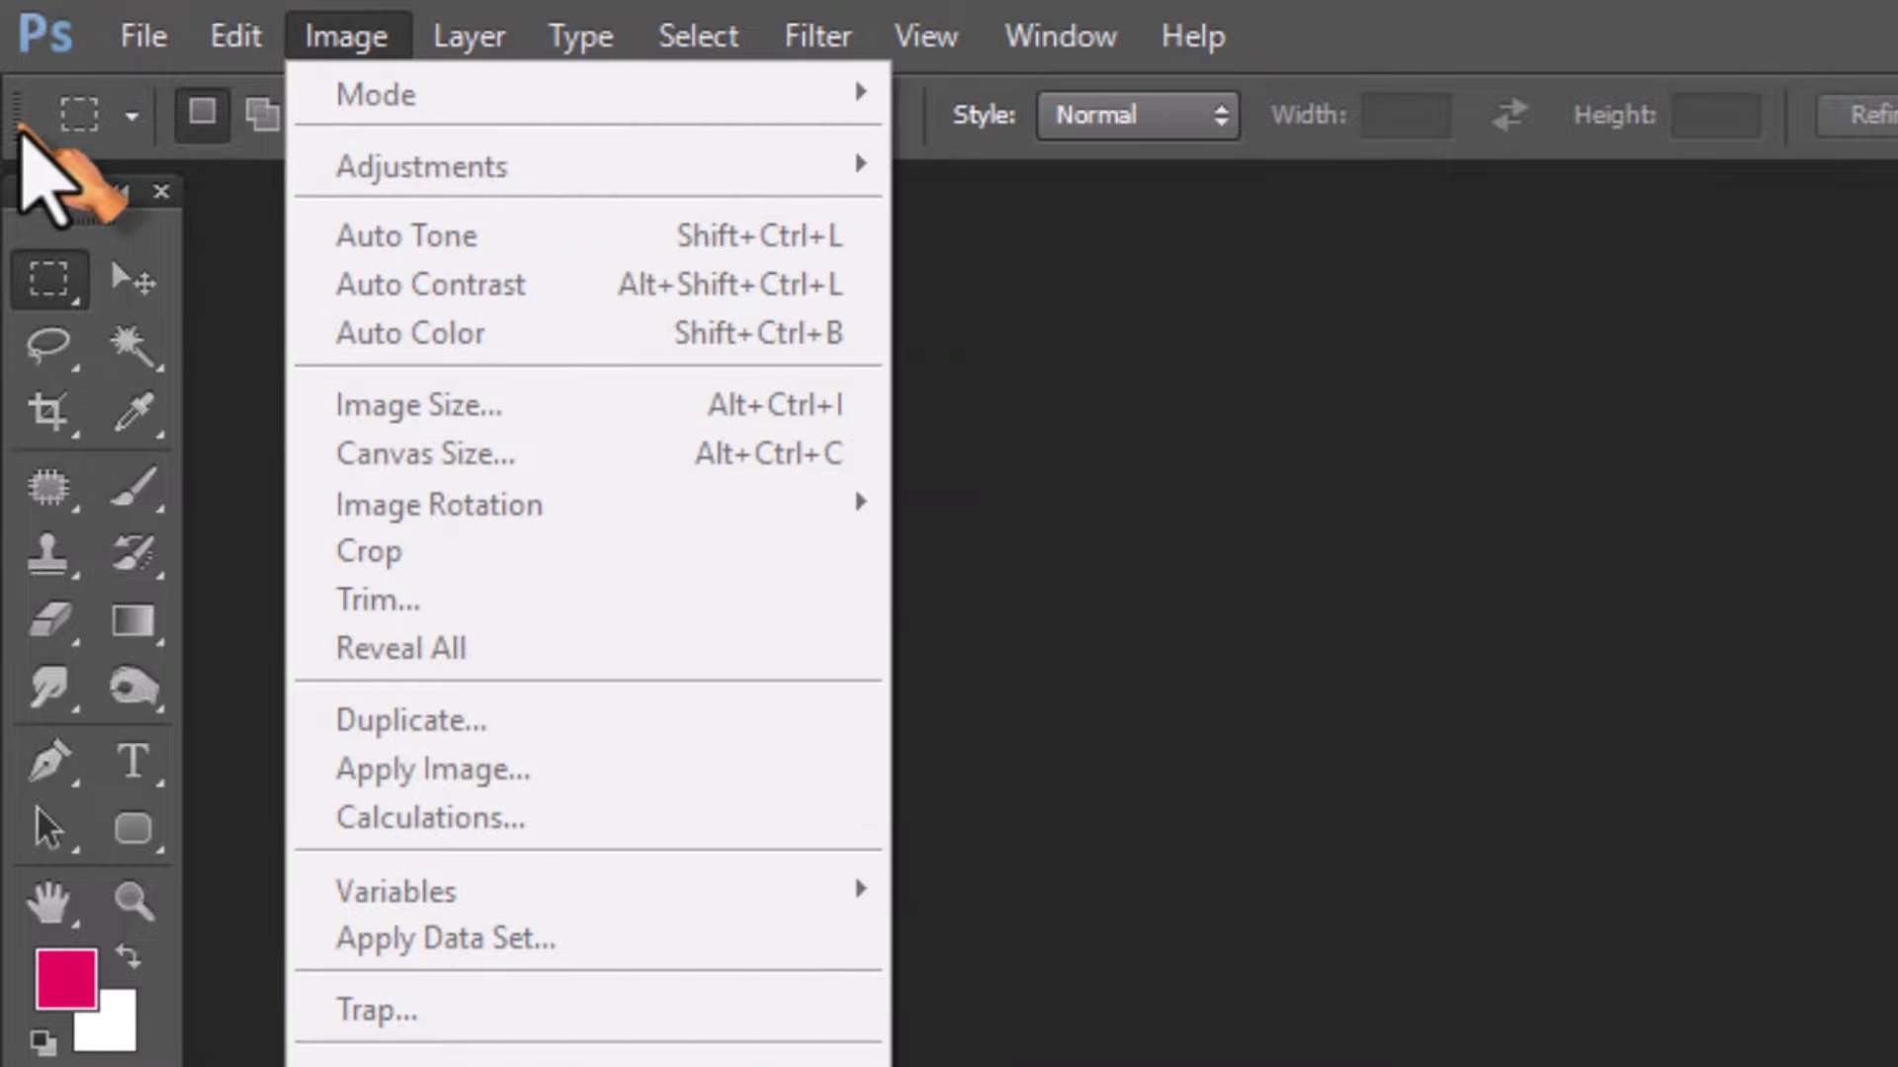
{"action": "left_click", "coordinate": [39, 148]}
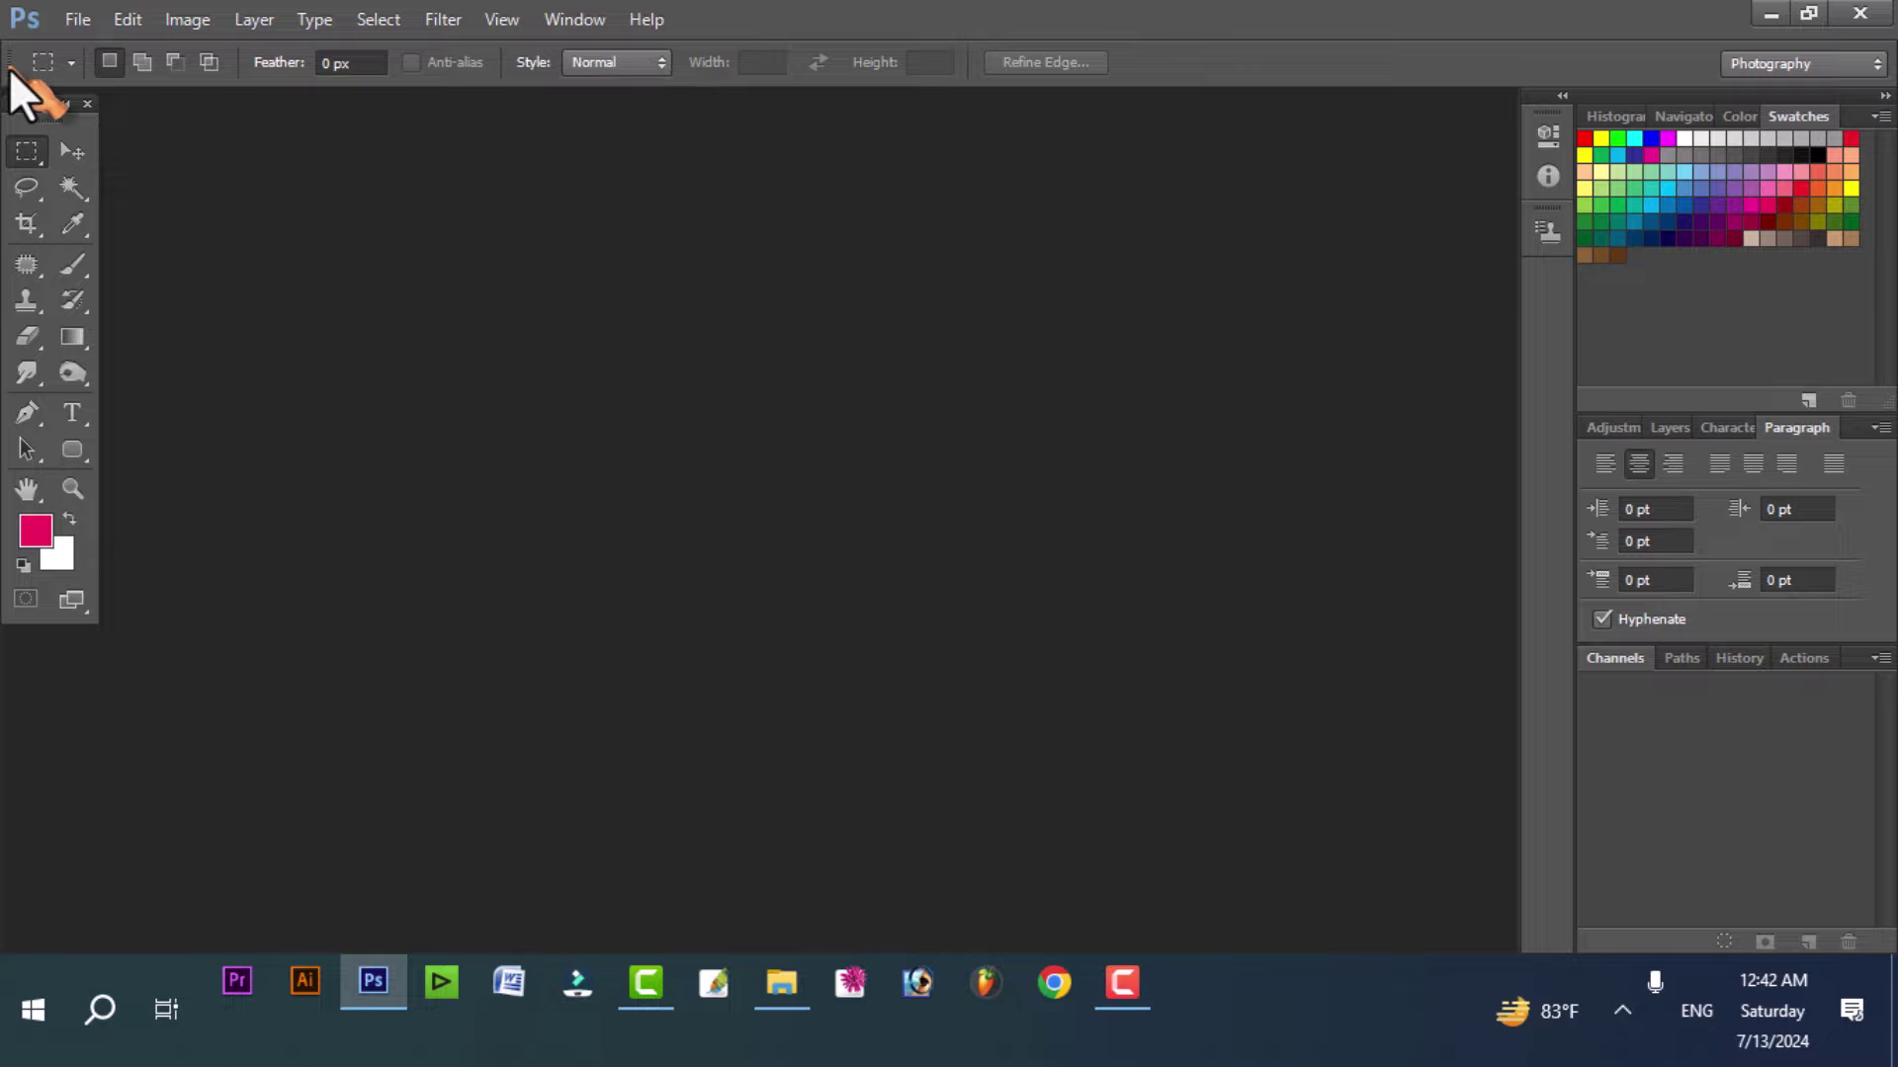
{"action": "mouse_move", "coordinate": [12, 71]}
{"action": "left_mouse_down"}
{"action": "mouse_move", "coordinate": [170, 229]}
{"action": "mouse_move", "coordinate": [15, 73]}
{"action": "left_mouse_up"}
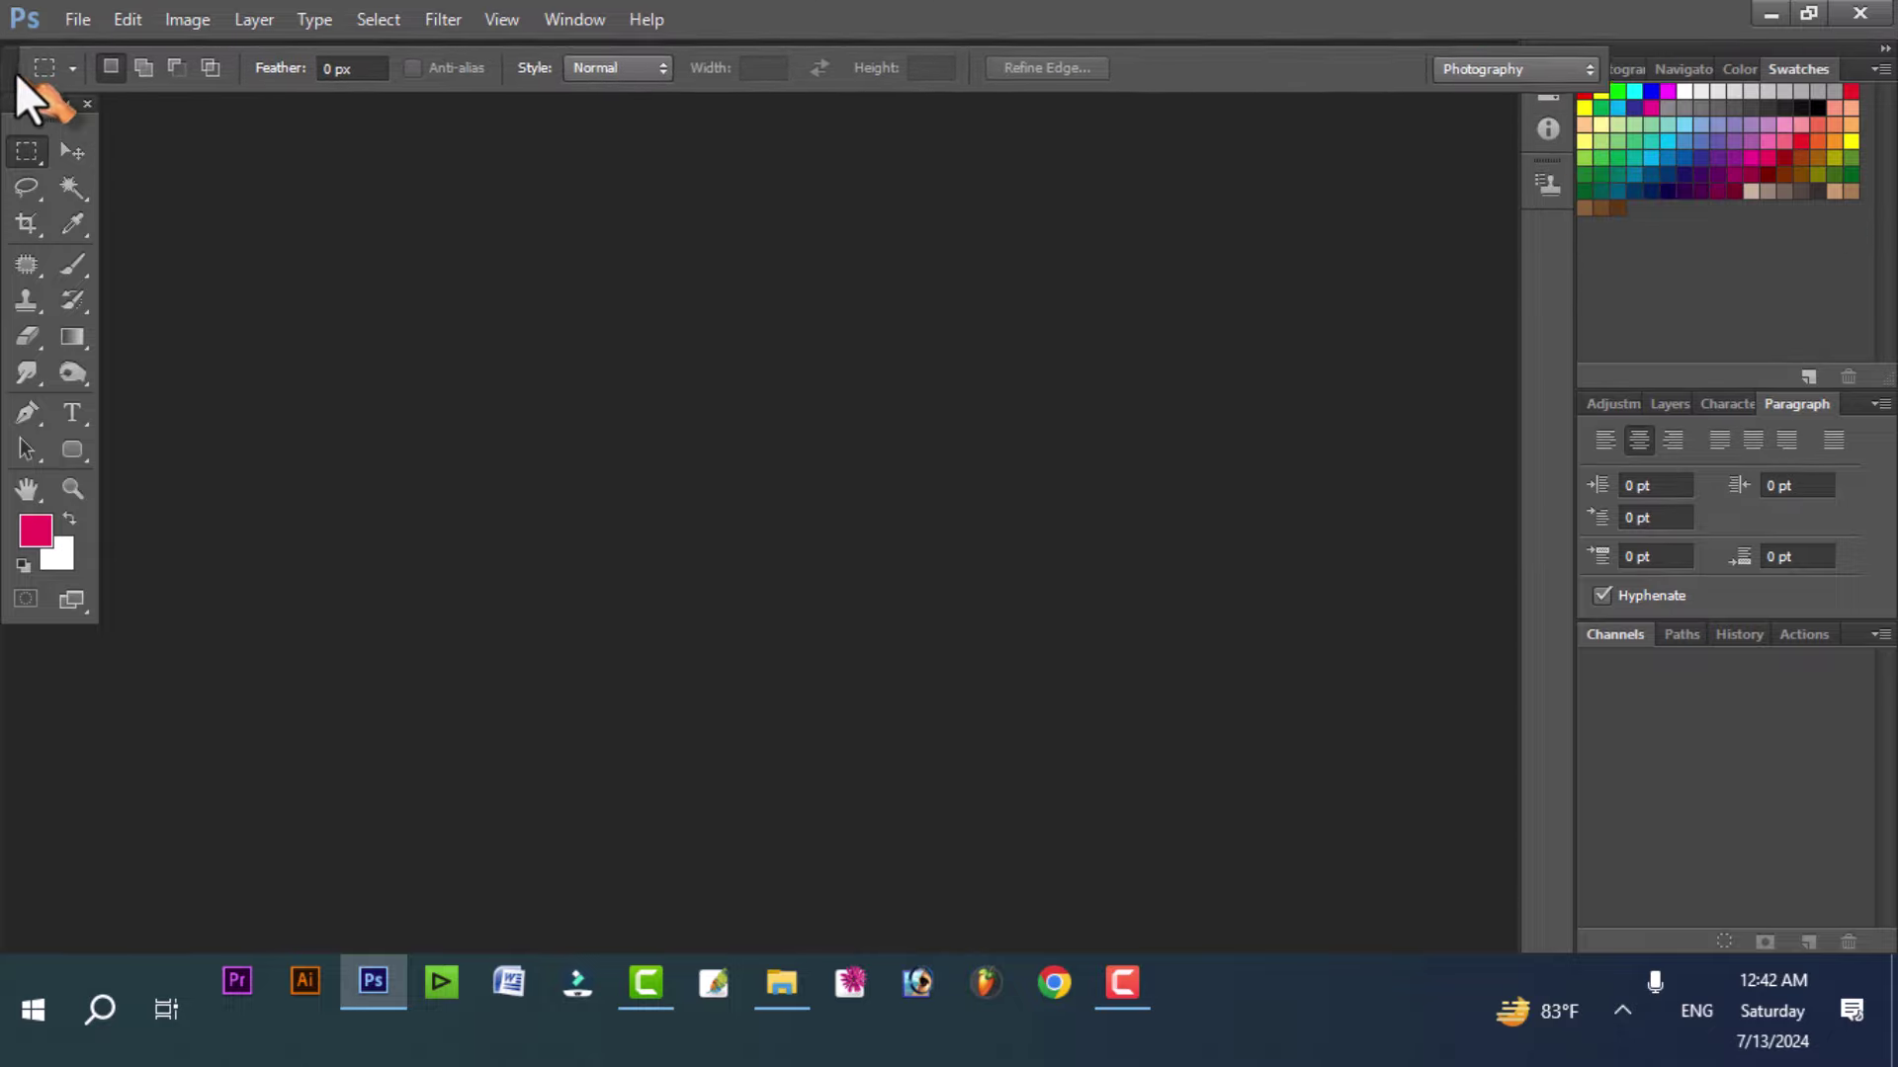
Step: Try the Move, Lasso, Magic Wand and Eyedropper tools, then float the Tools panel
{"action": "left_click", "coordinate": [73, 153]}
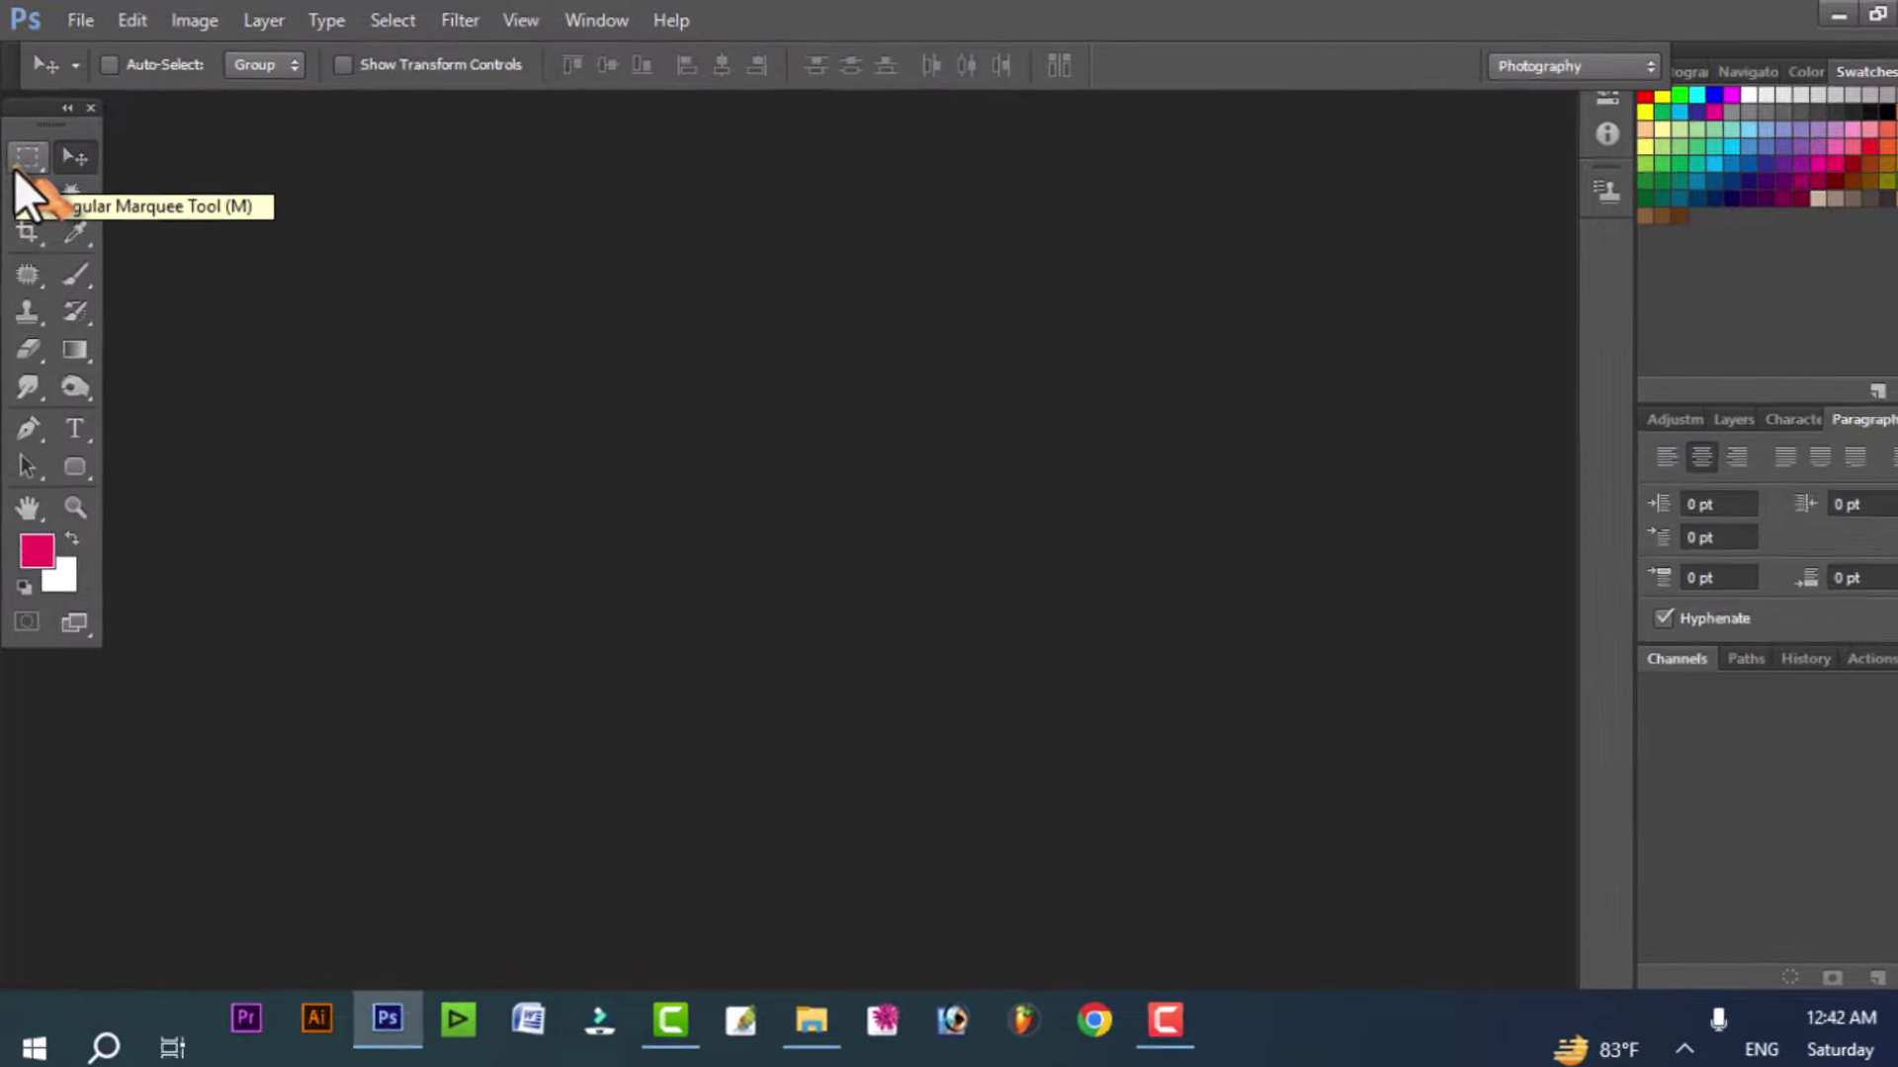
{"action": "left_click", "coordinate": [23, 160]}
{"action": "left_click", "coordinate": [27, 193]}
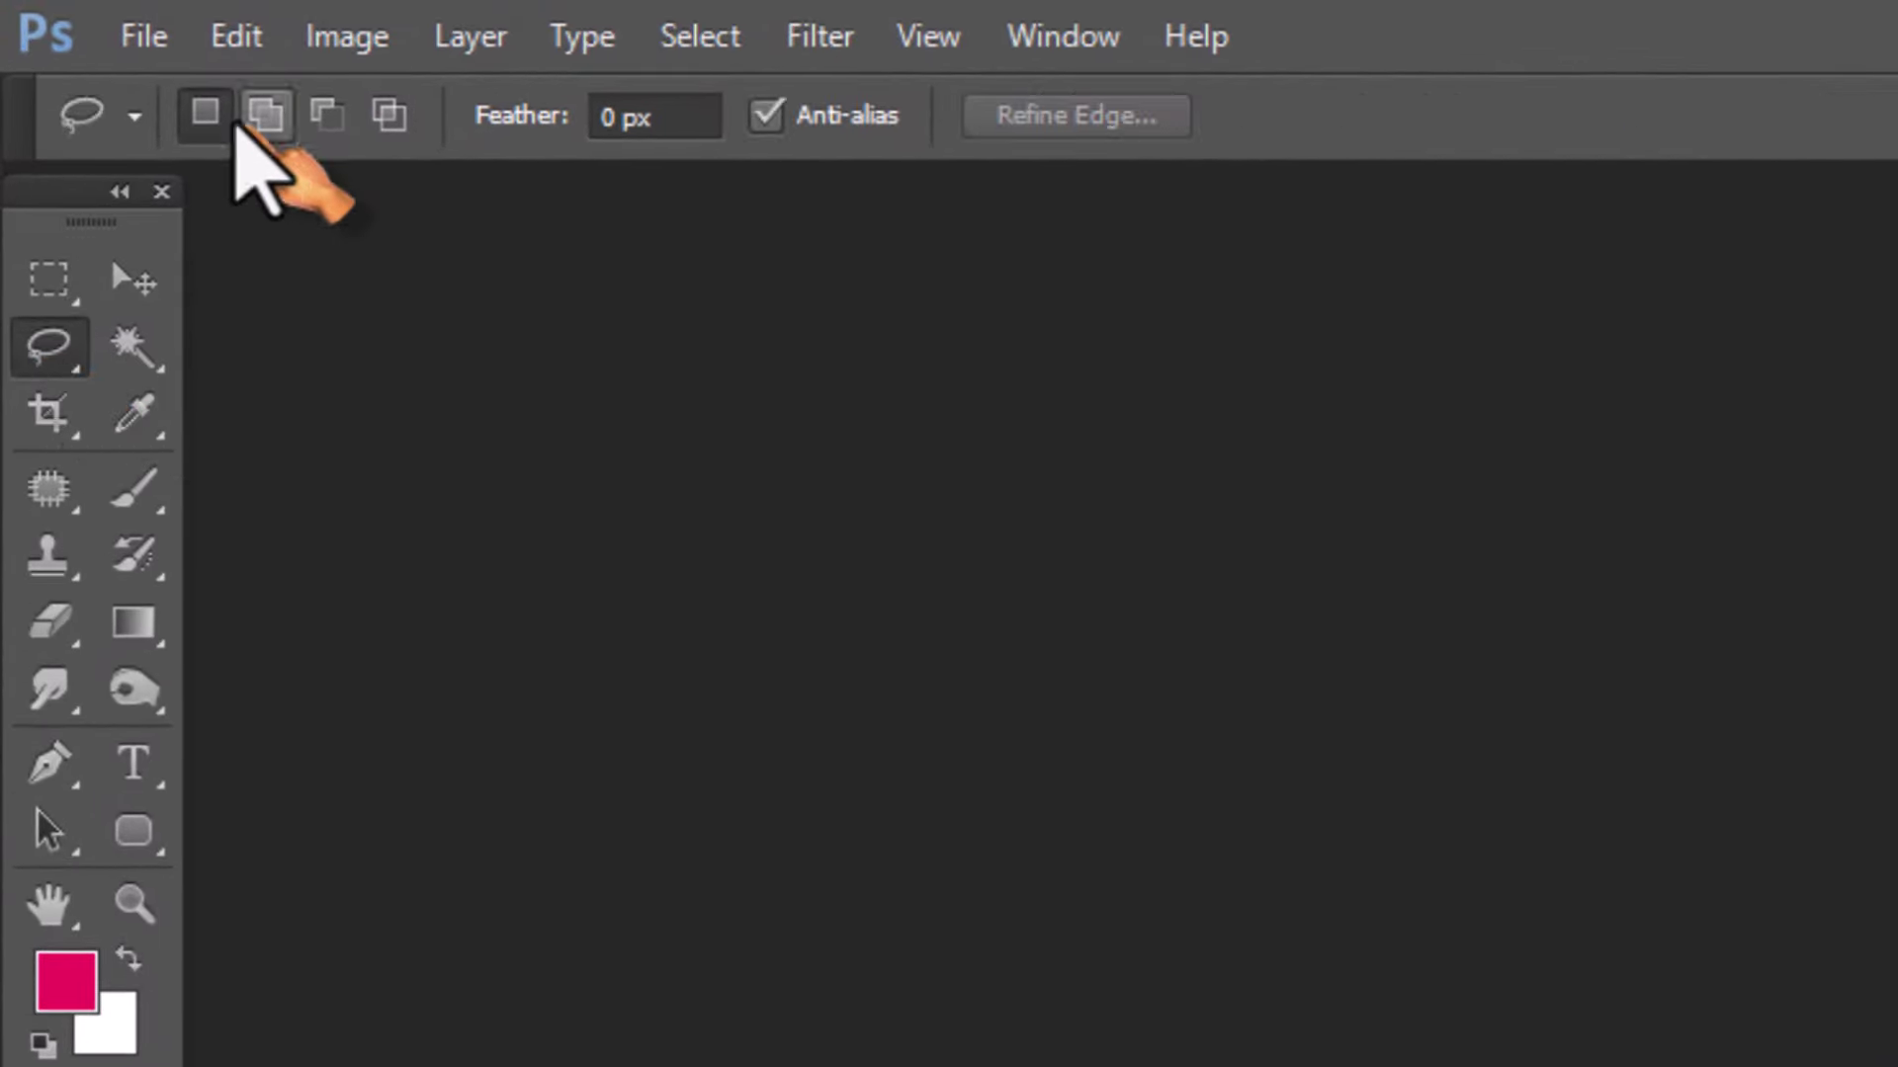
{"action": "left_click", "coordinate": [147, 352]}
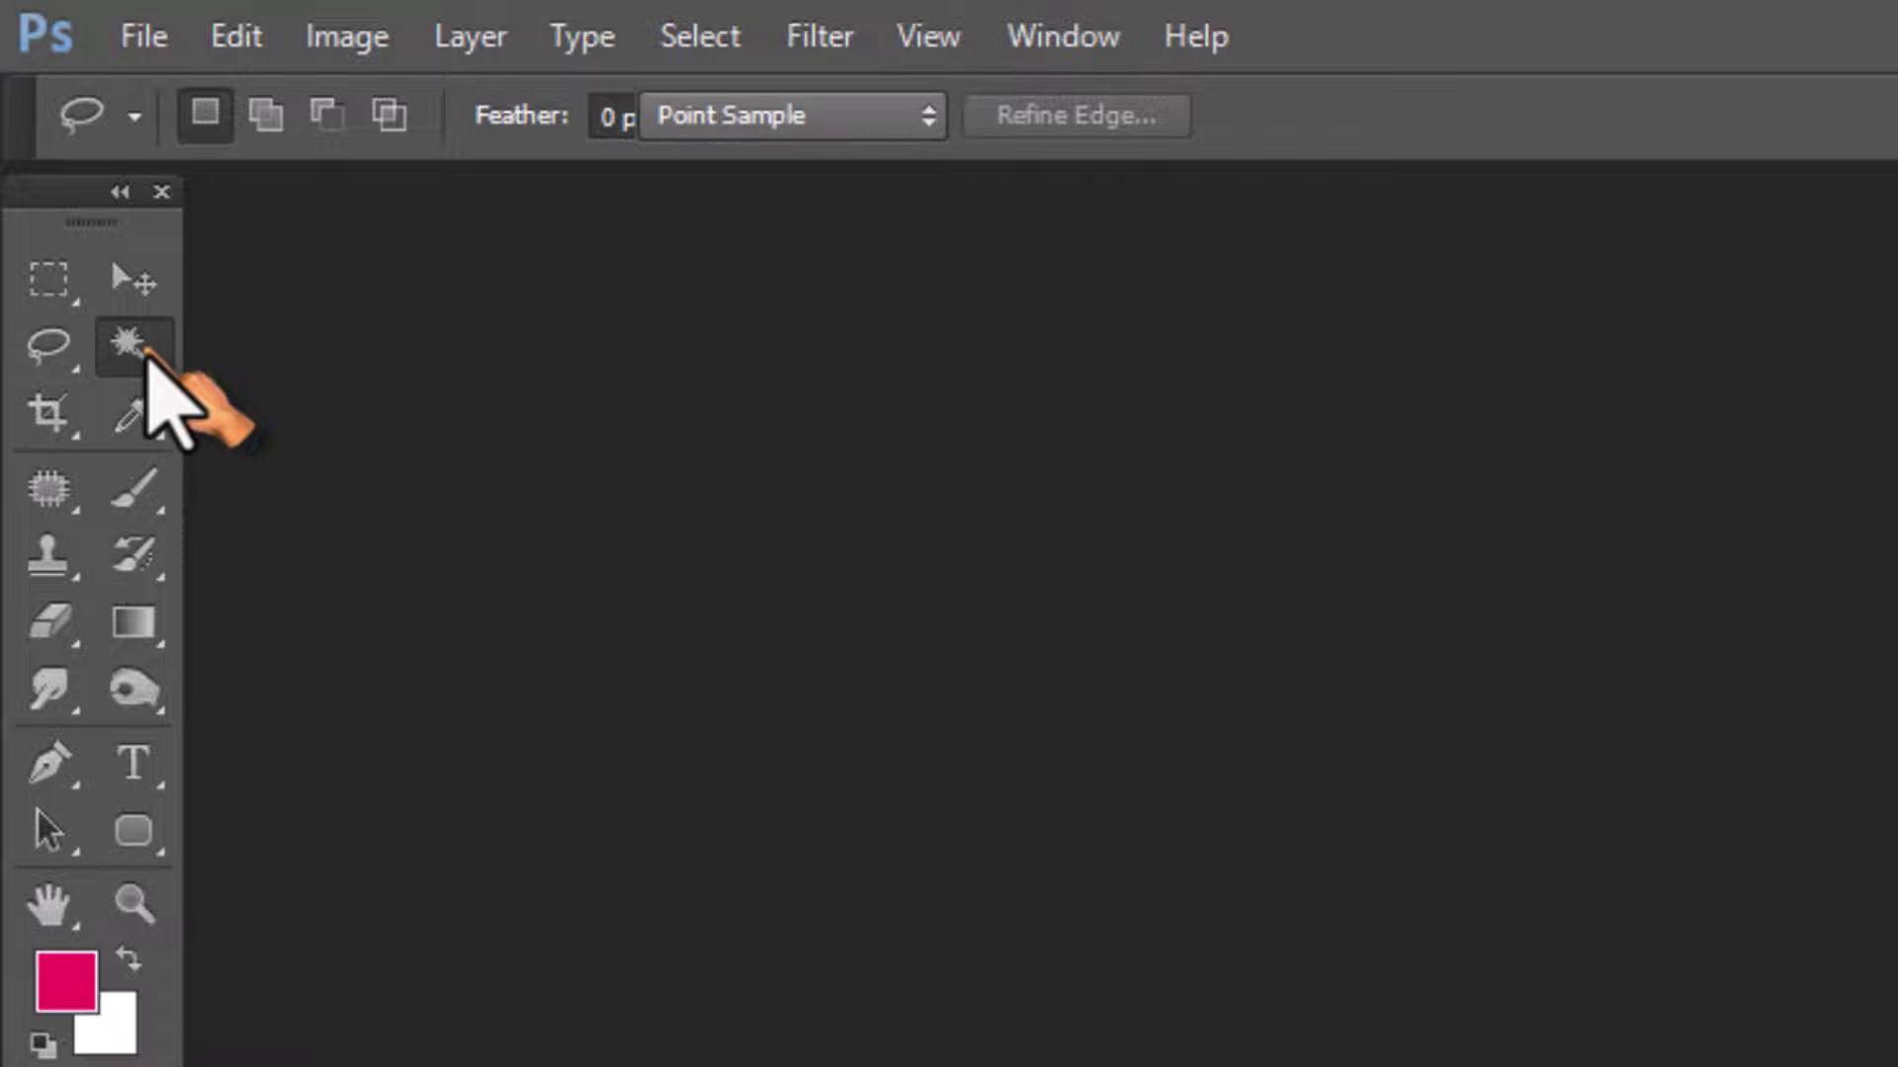
{"action": "left_click", "coordinate": [147, 413]}
{"action": "left_click", "coordinate": [130, 283]}
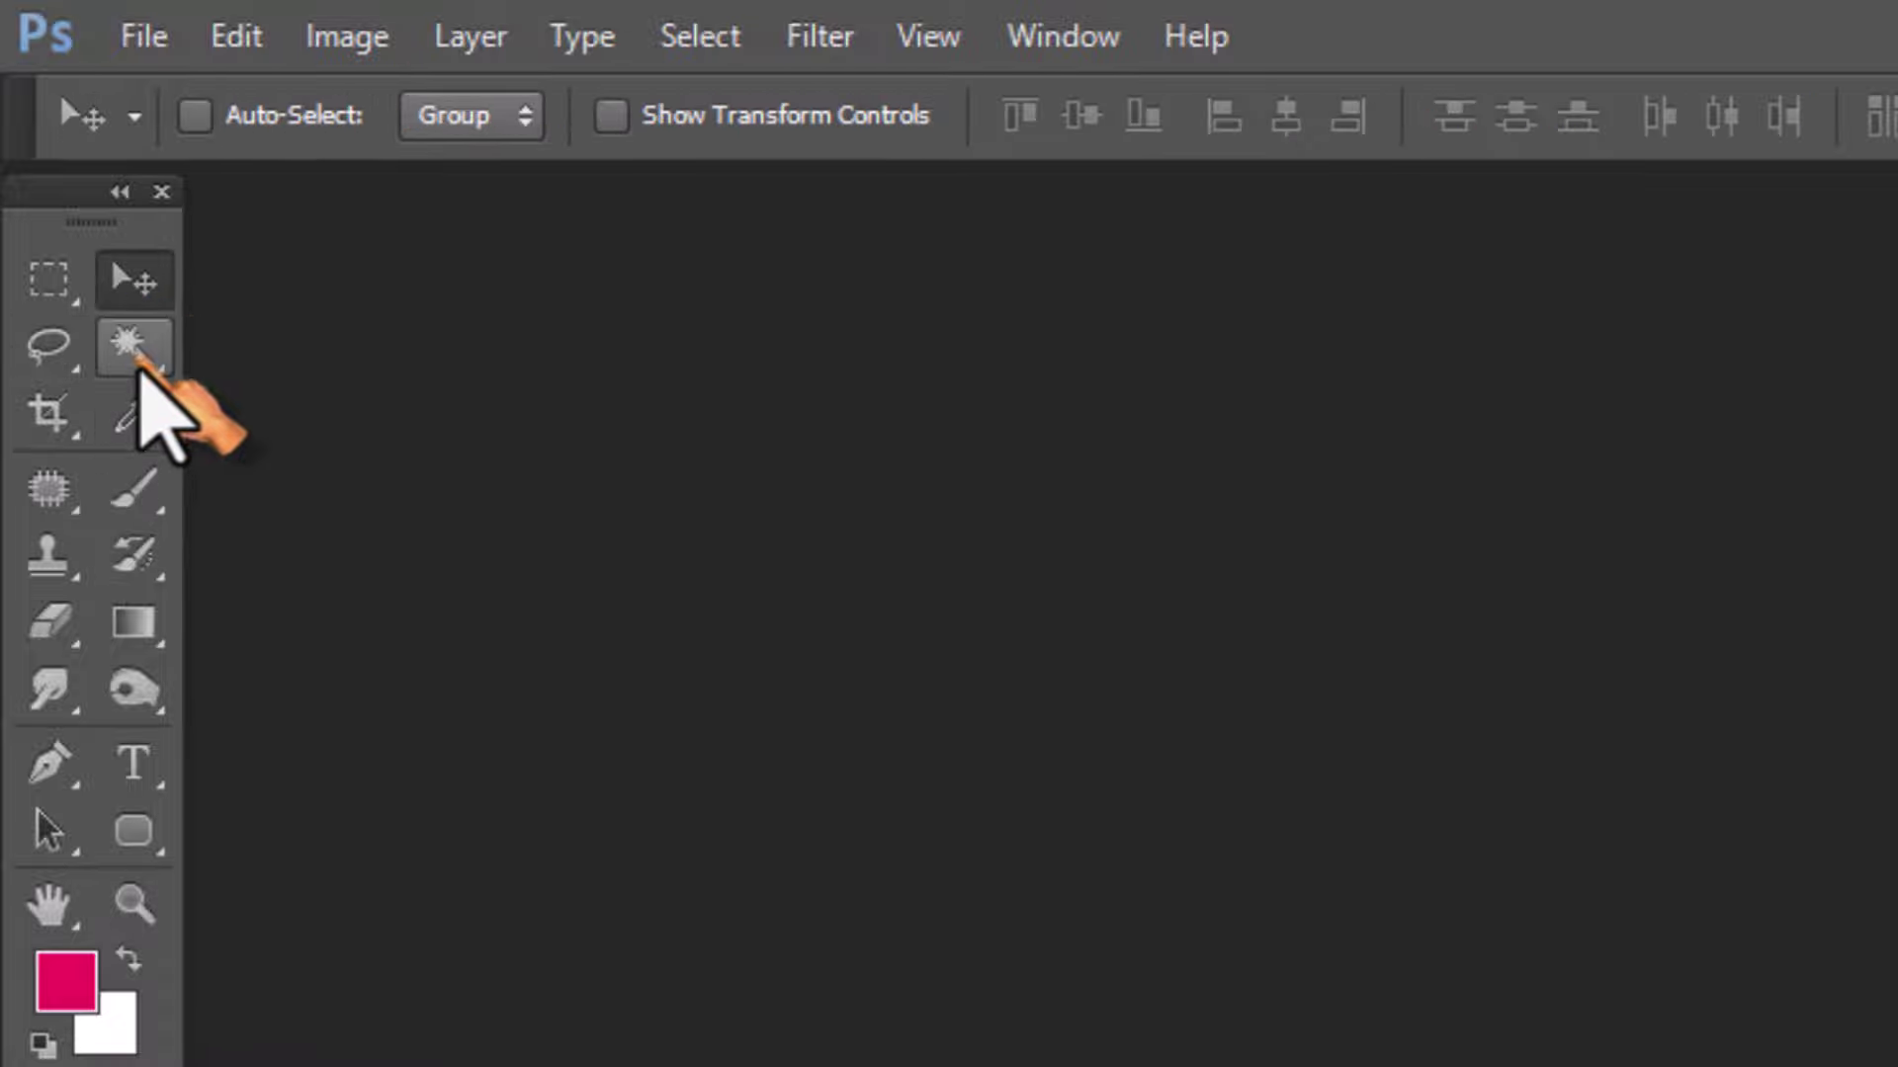
{"action": "left_click", "coordinate": [136, 411]}
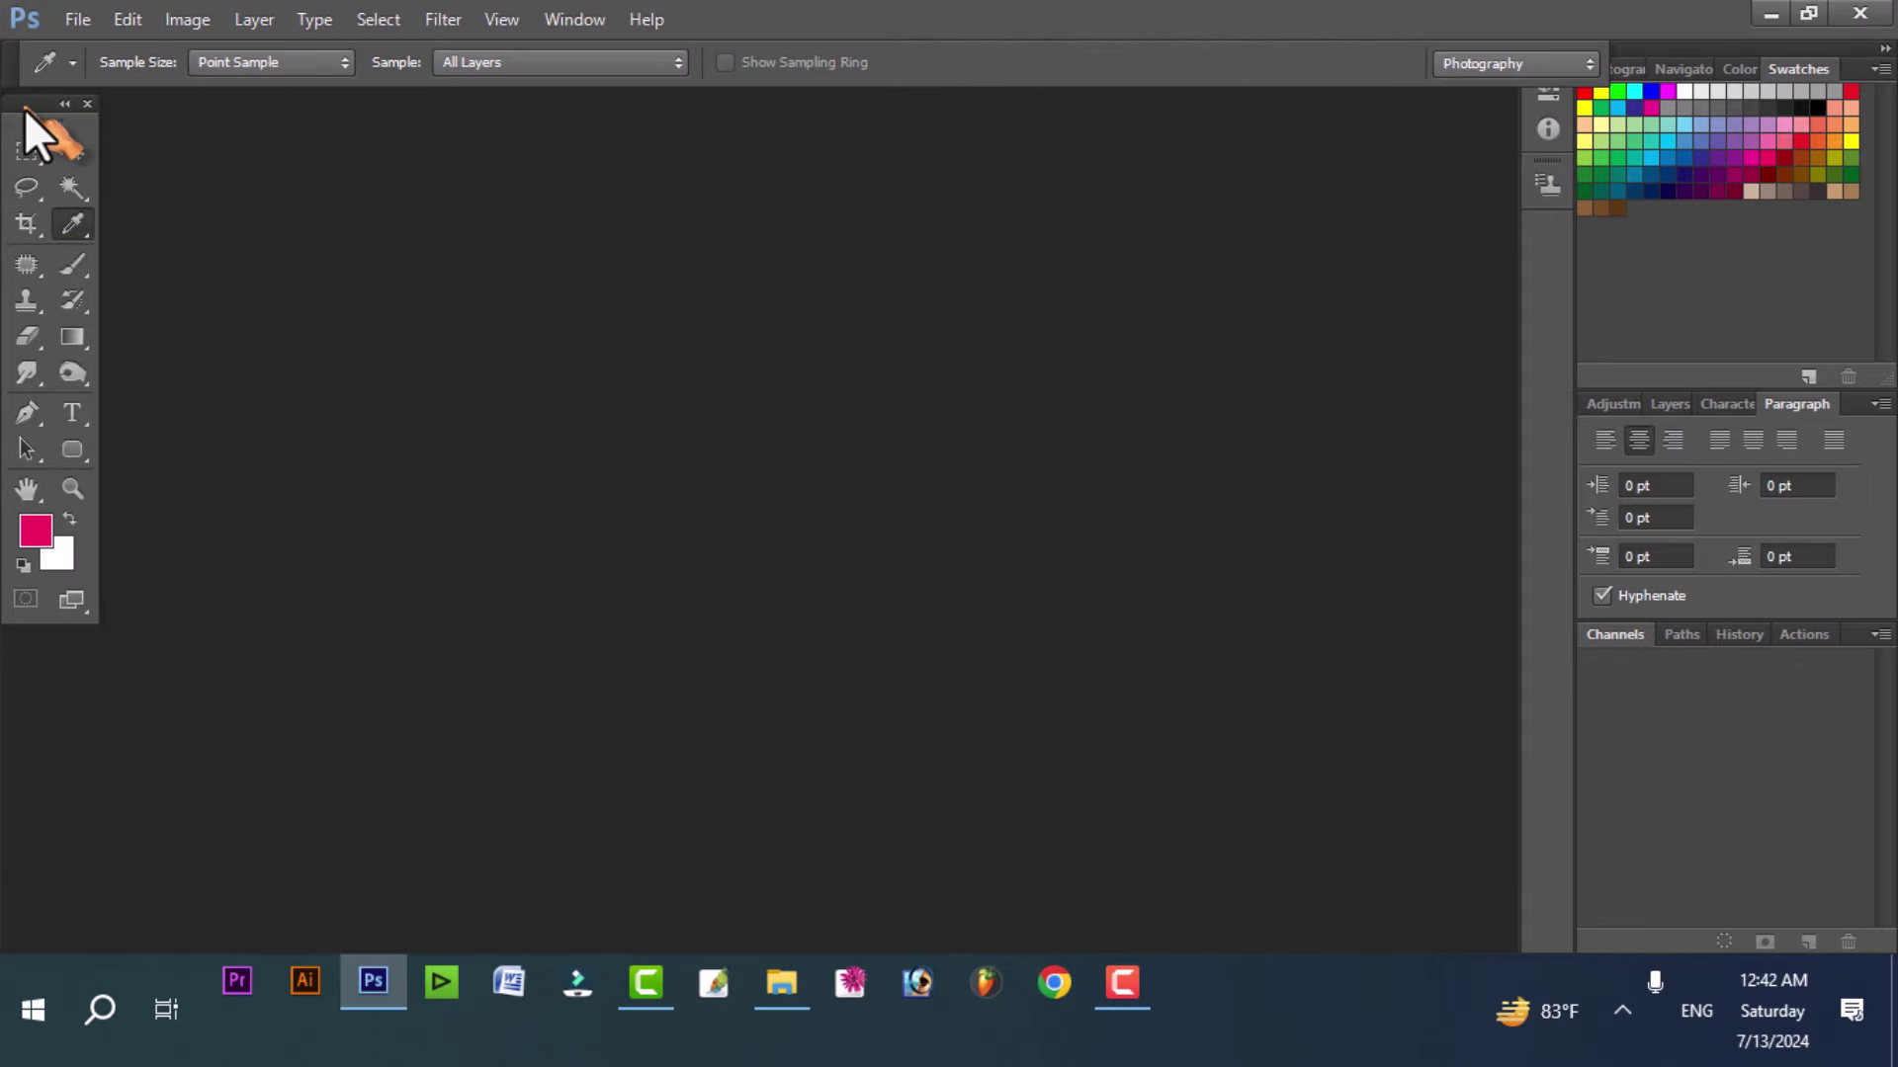
{"action": "mouse_move", "coordinate": [23, 109]}
{"action": "left_mouse_down"}
{"action": "mouse_move", "coordinate": [153, 174]}
{"action": "mouse_move", "coordinate": [42, 112]}
{"action": "left_mouse_up"}
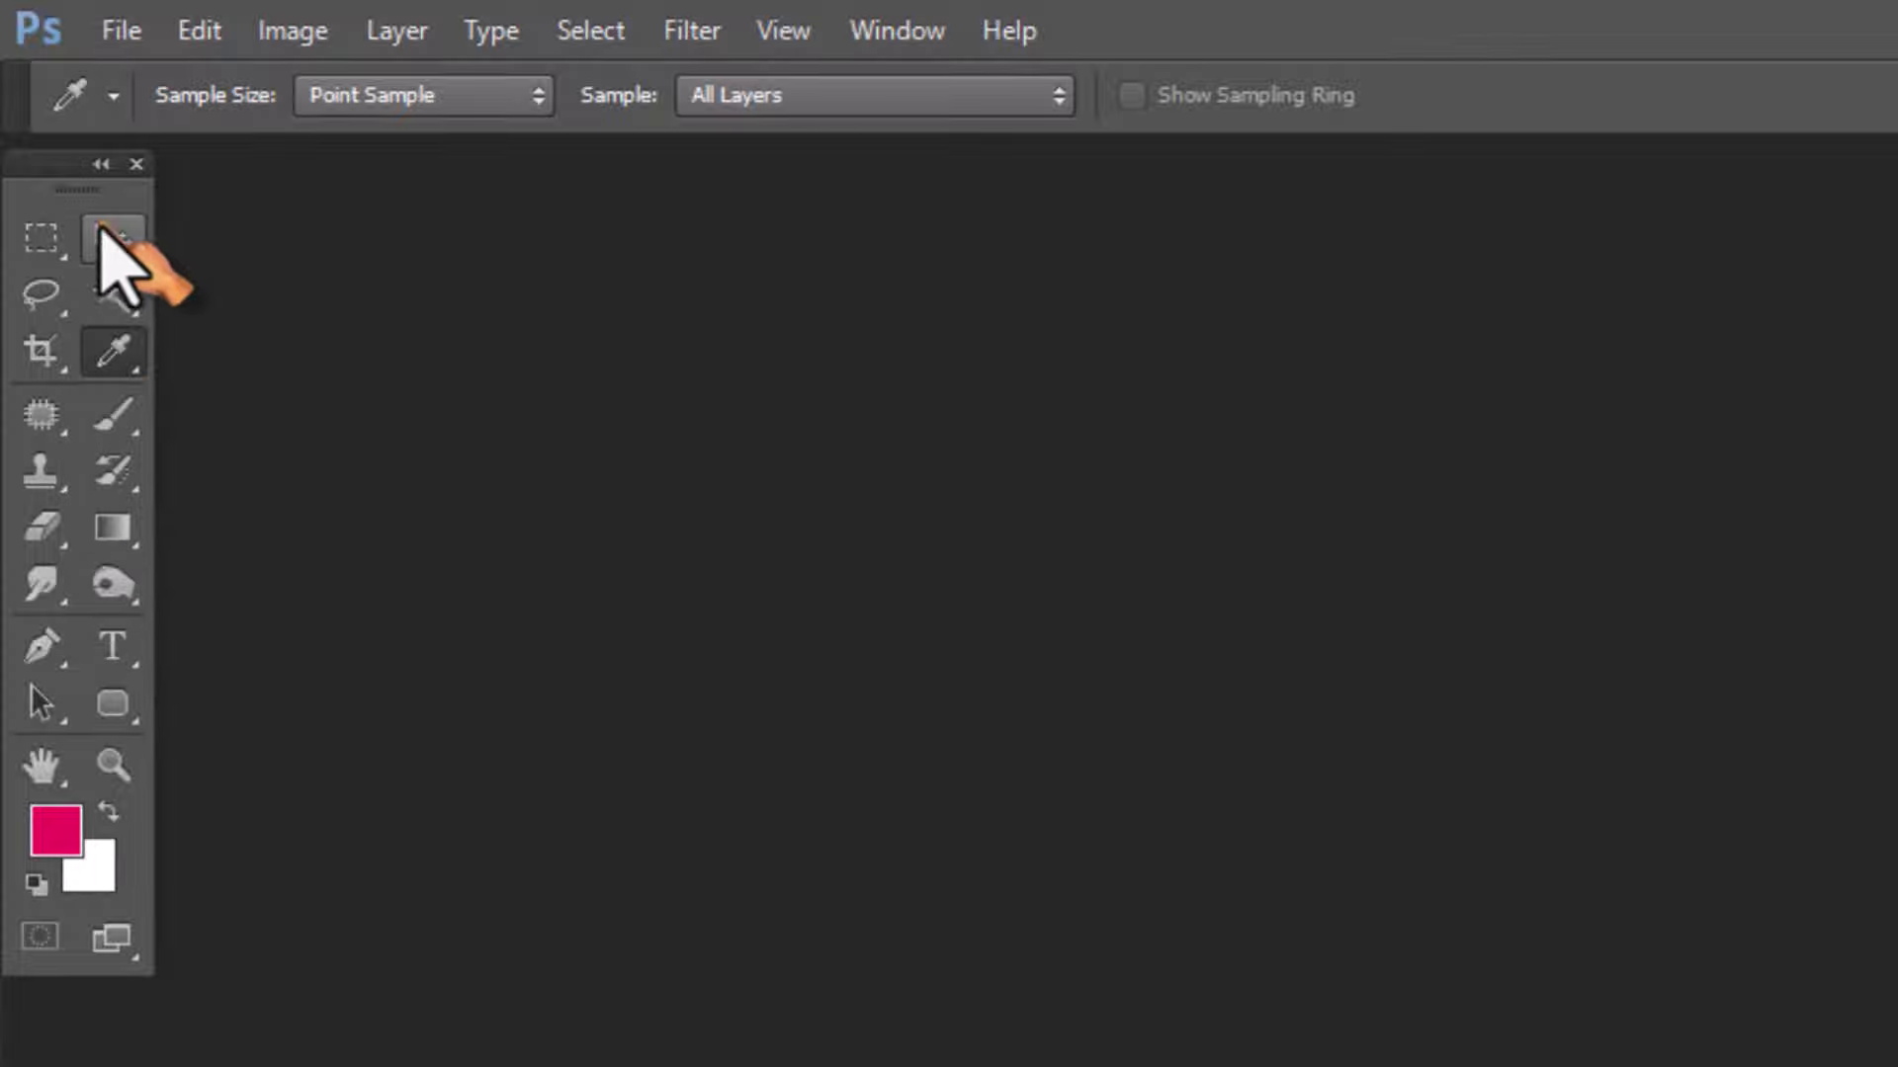
Step: Collapse the Tools panel to one column, expand it to two, and reselect Rectangular Marquee
{"action": "left_click", "coordinate": [100, 164]}
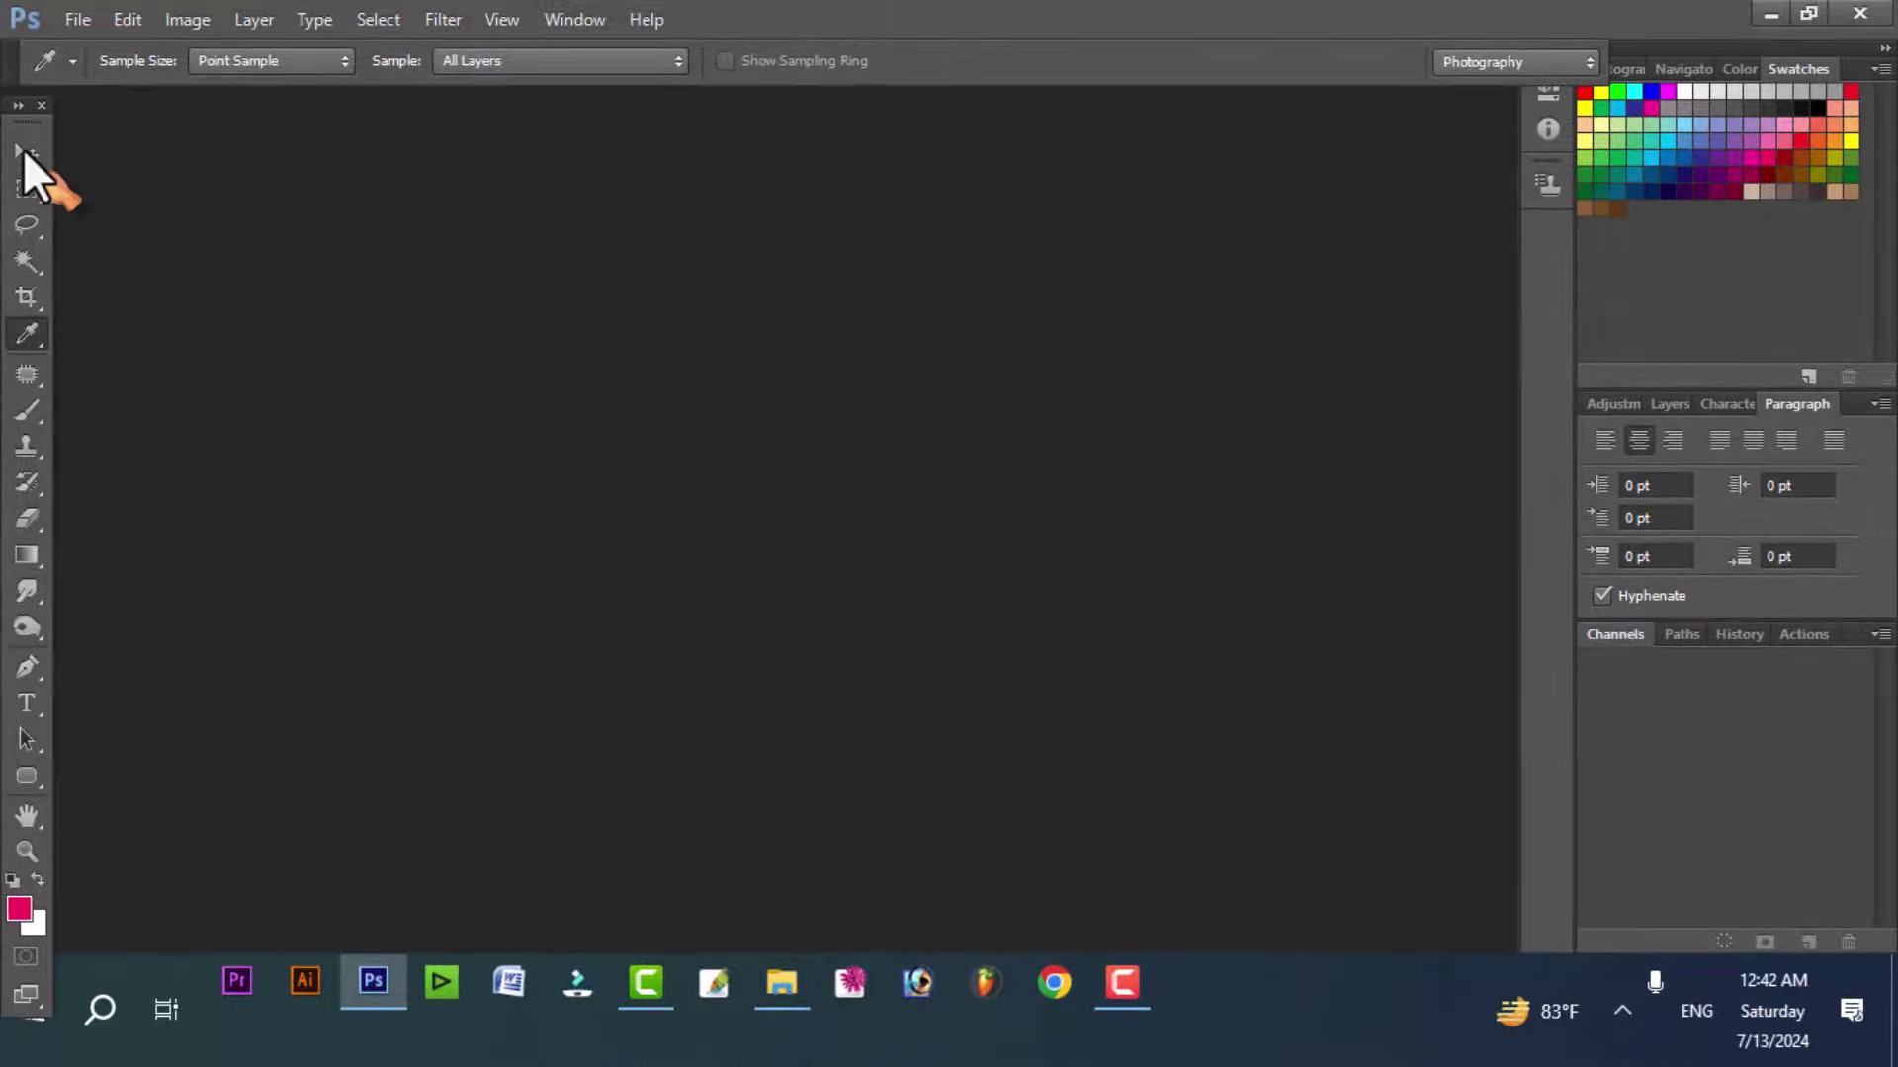
{"action": "left_click", "coordinate": [18, 104]}
{"action": "left_click", "coordinate": [26, 152]}
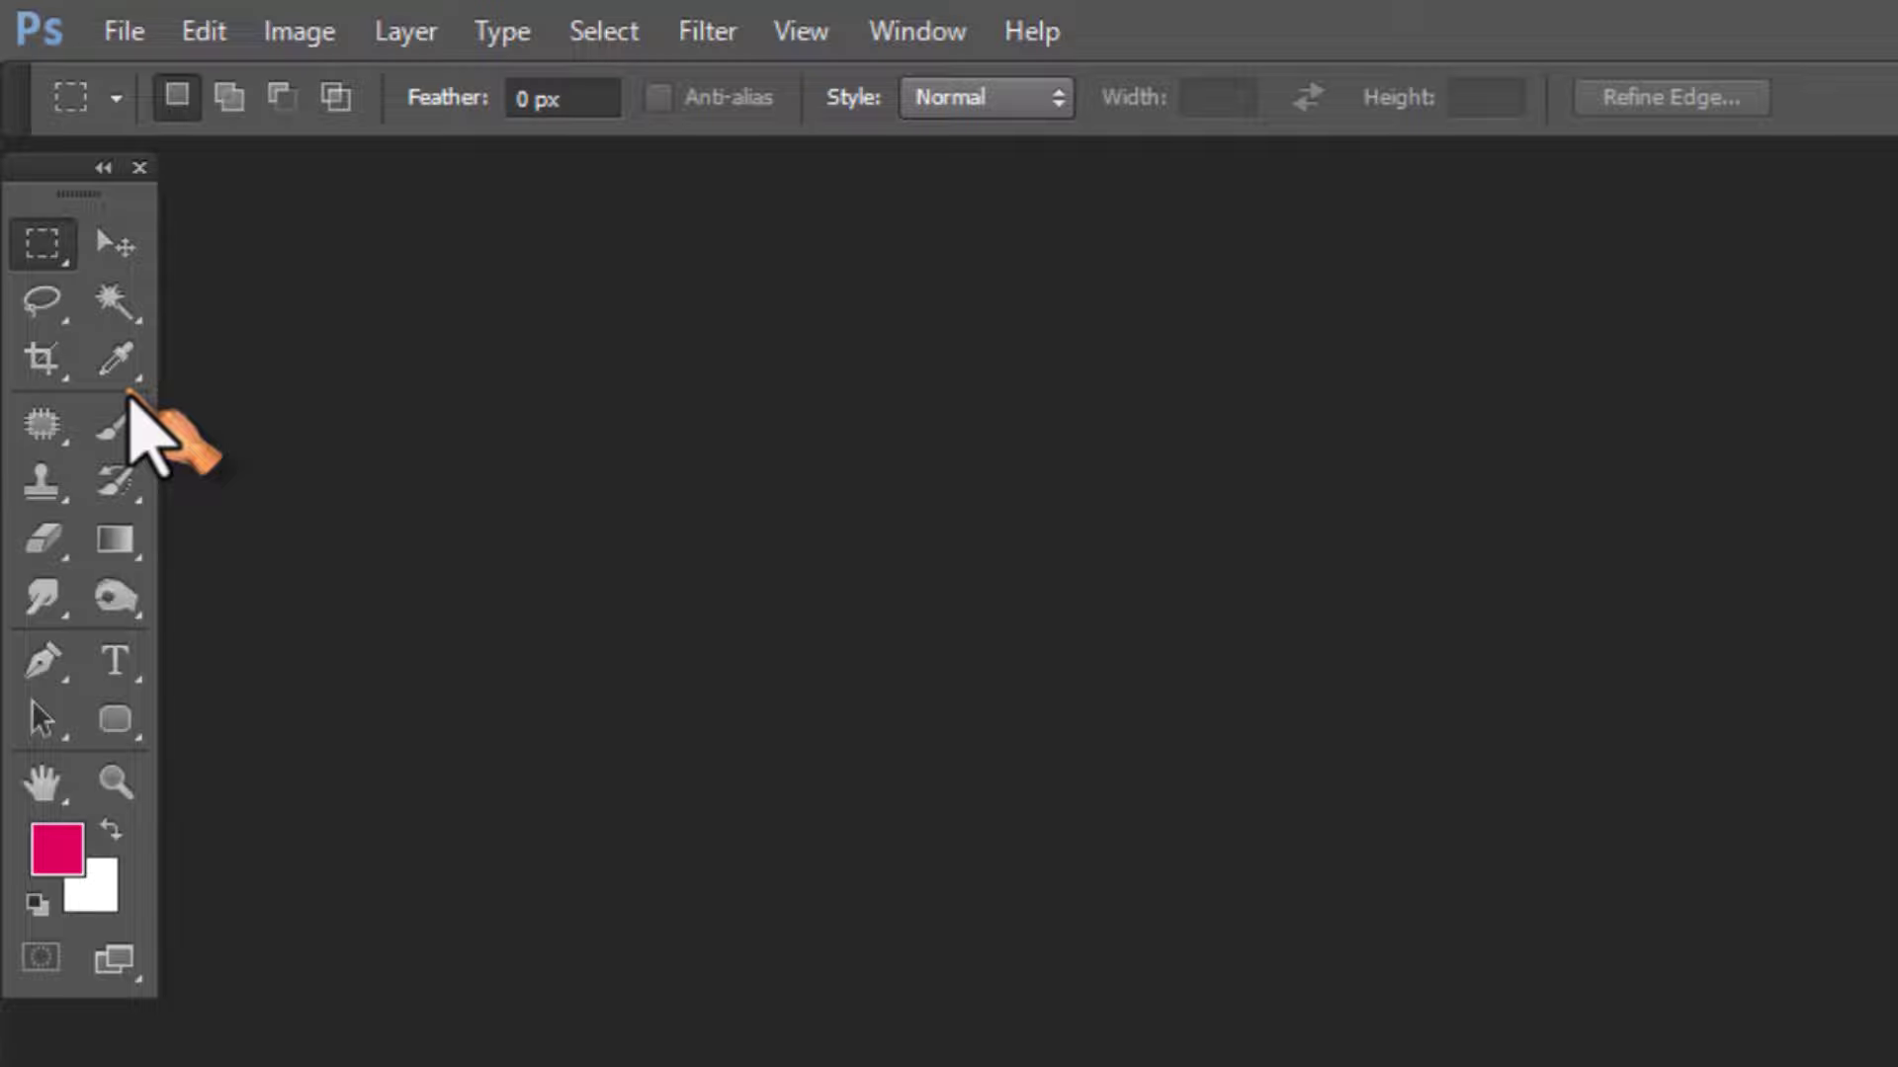
Step: Pick Quick Selection from the Magic Wand group, view the Eyedropper group, then switch to Move and Crop
{"action": "left_click", "coordinate": [111, 316]}
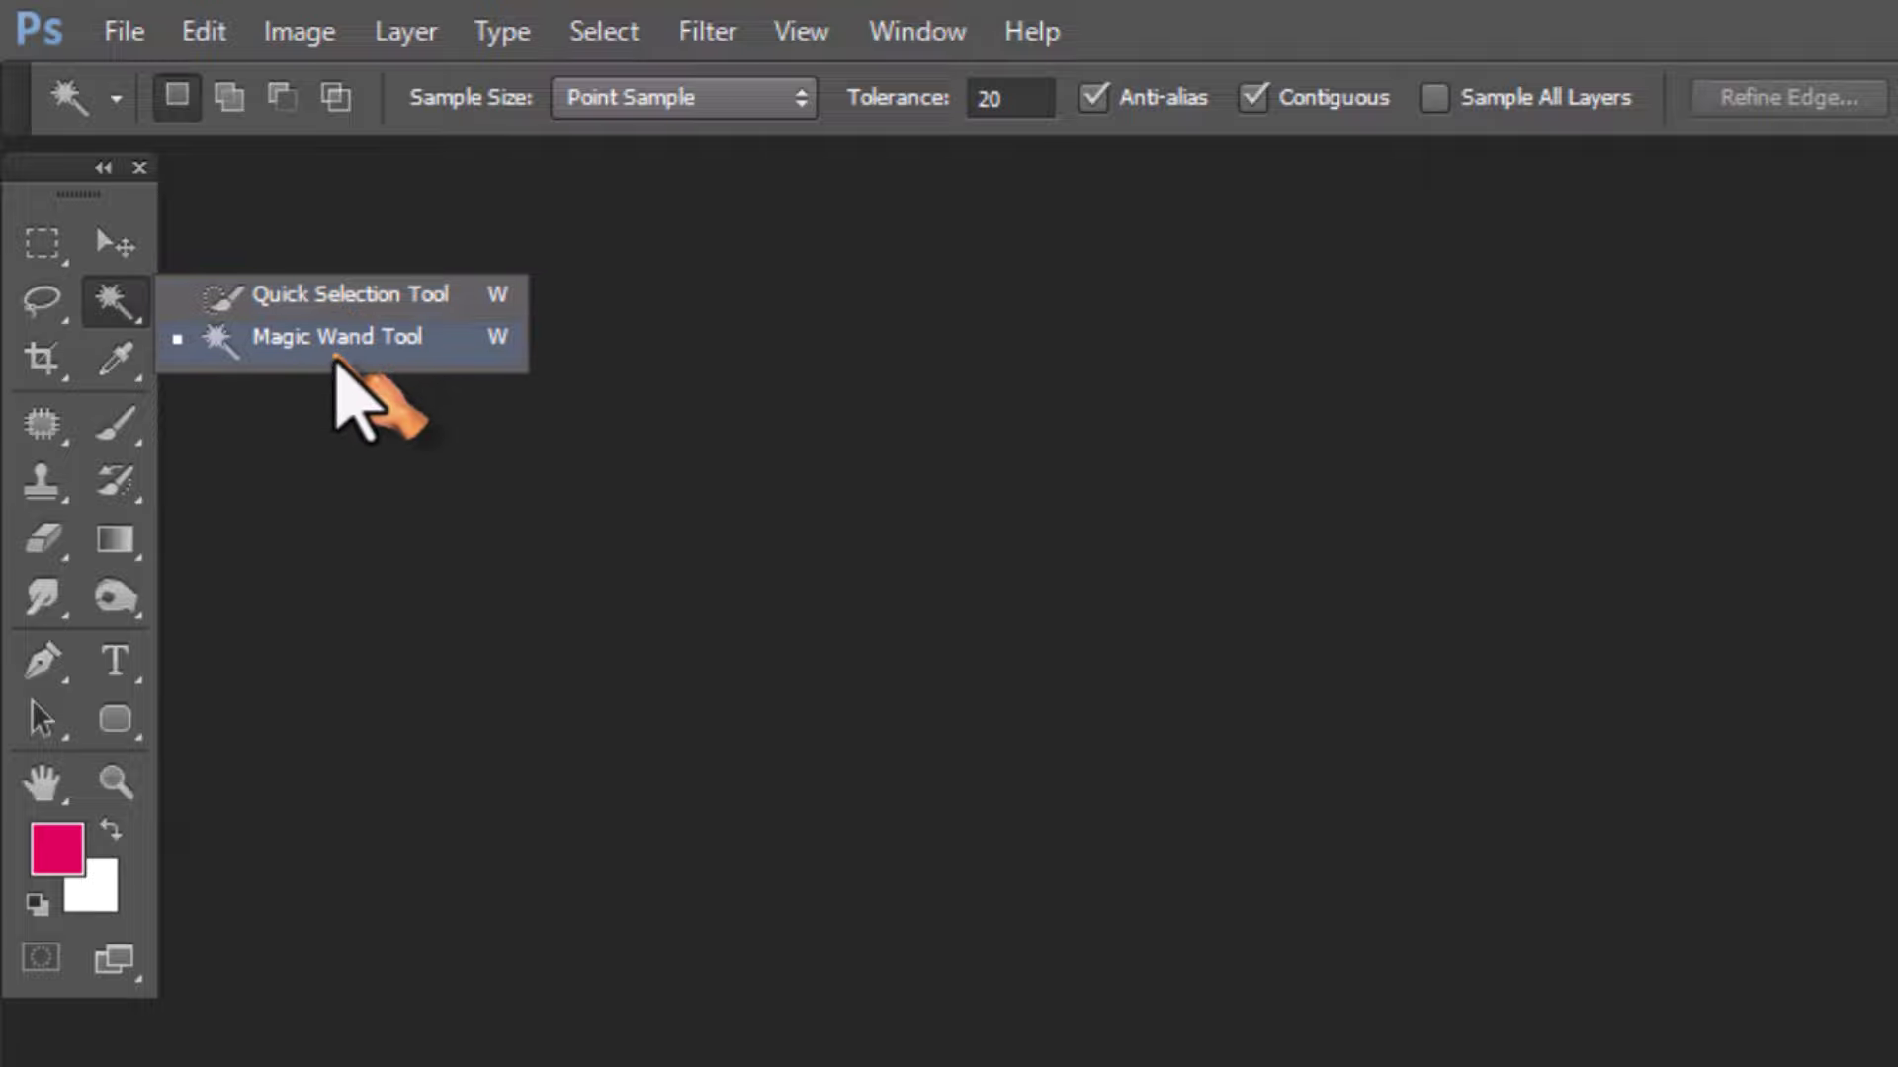
{"action": "left_click", "coordinate": [387, 312]}
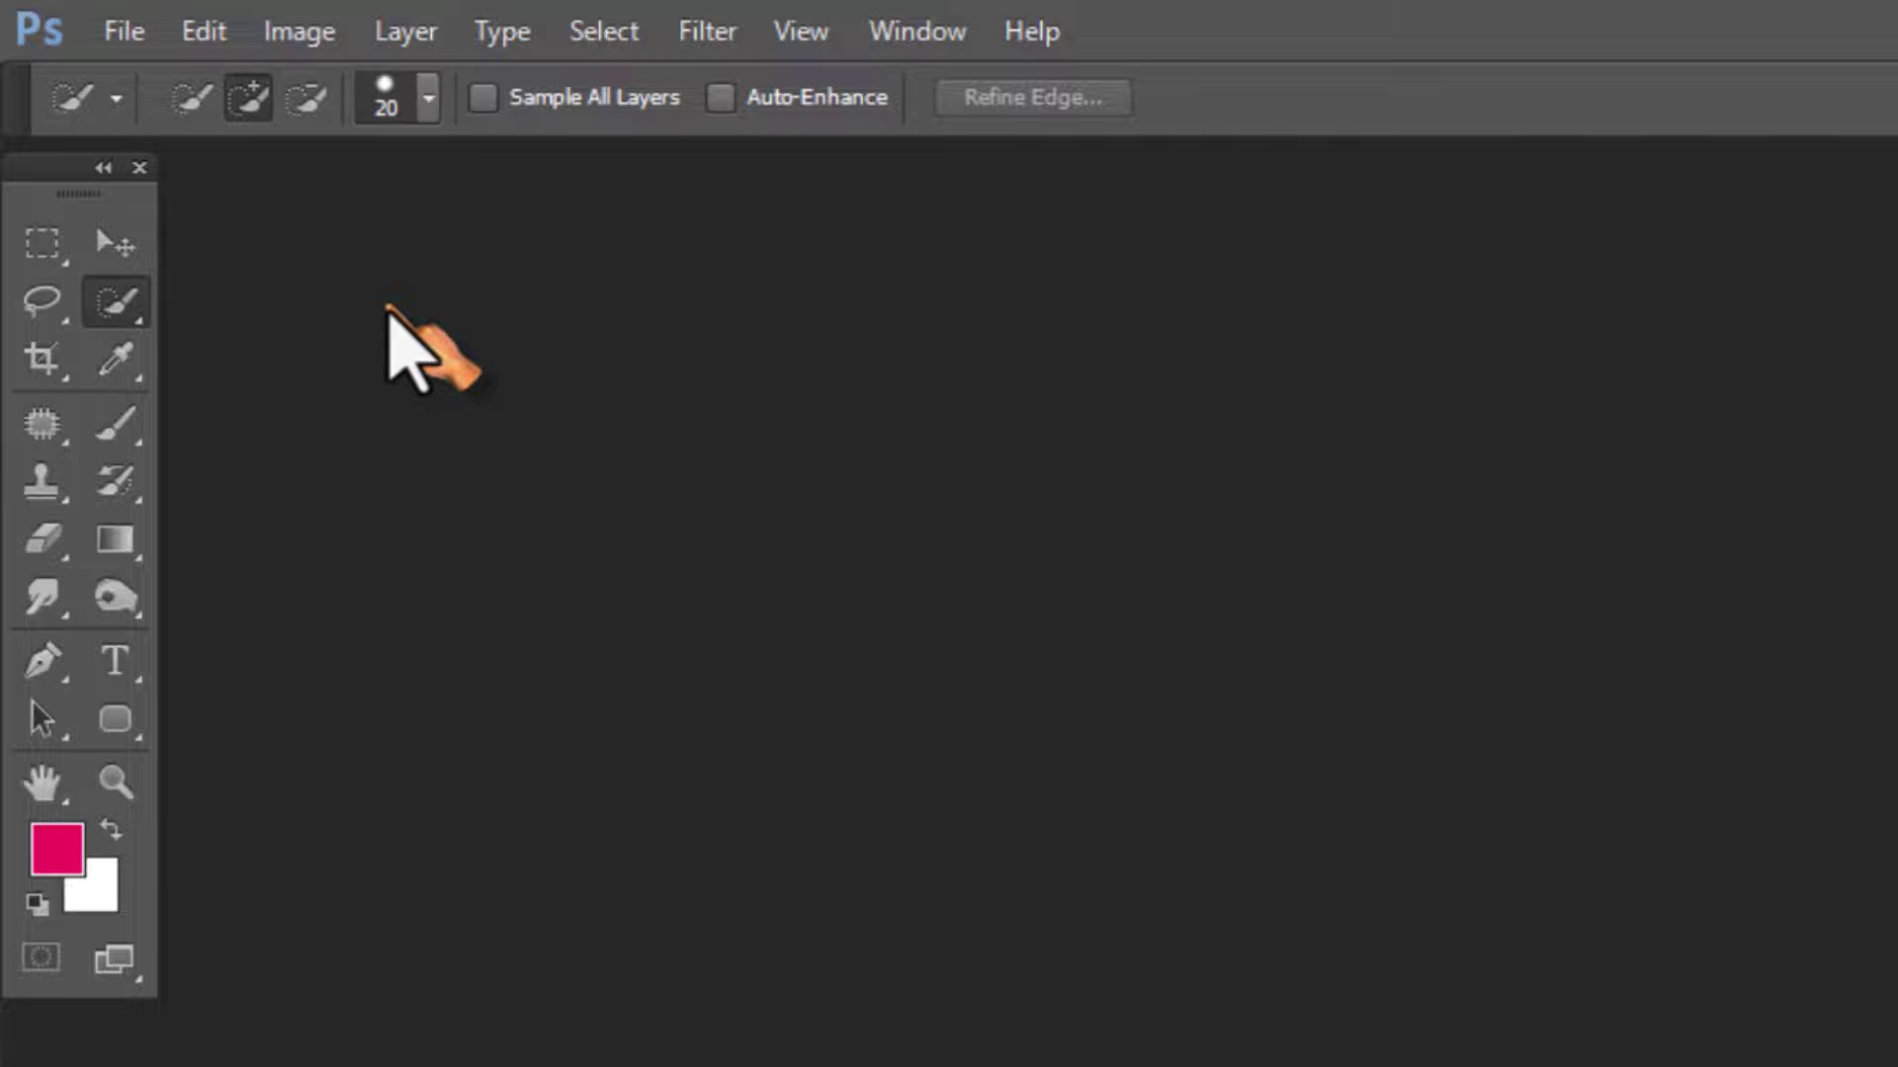
{"action": "left_click", "coordinate": [139, 381]}
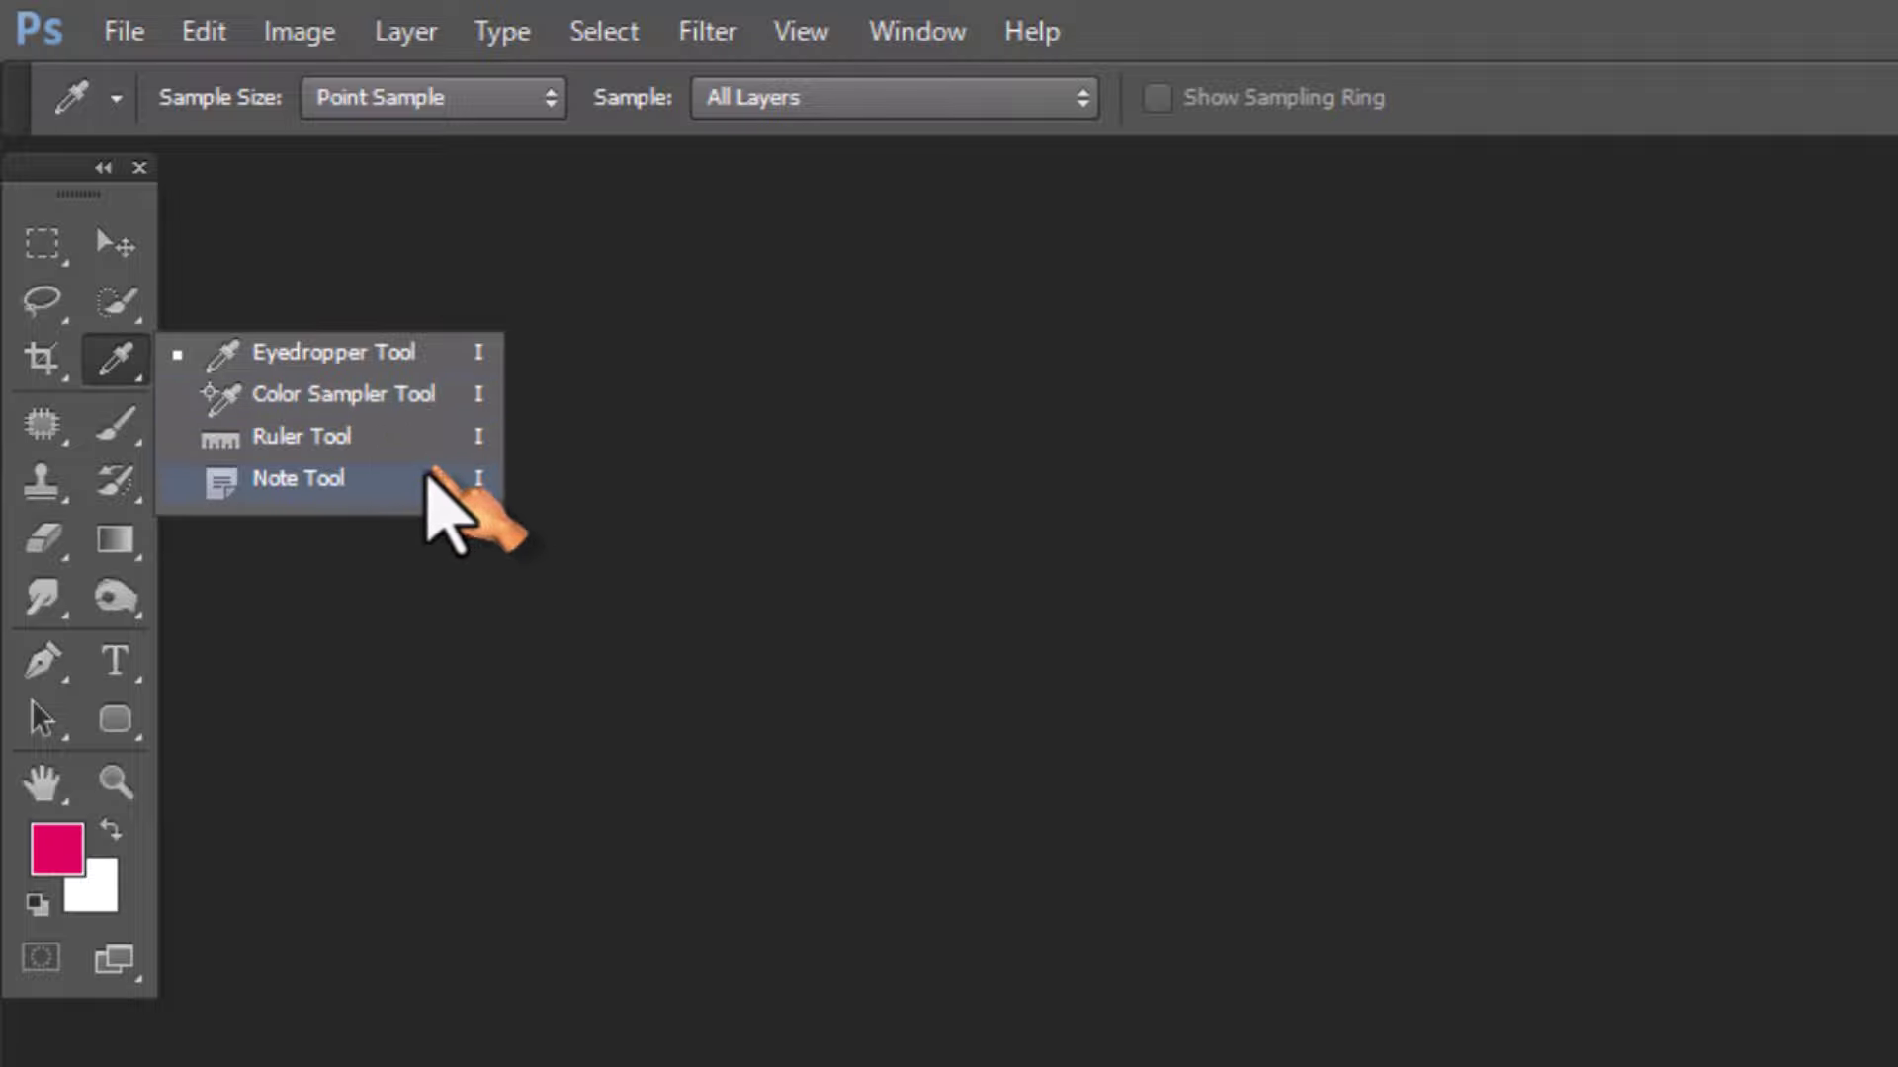
{"action": "left_click", "coordinate": [111, 400]}
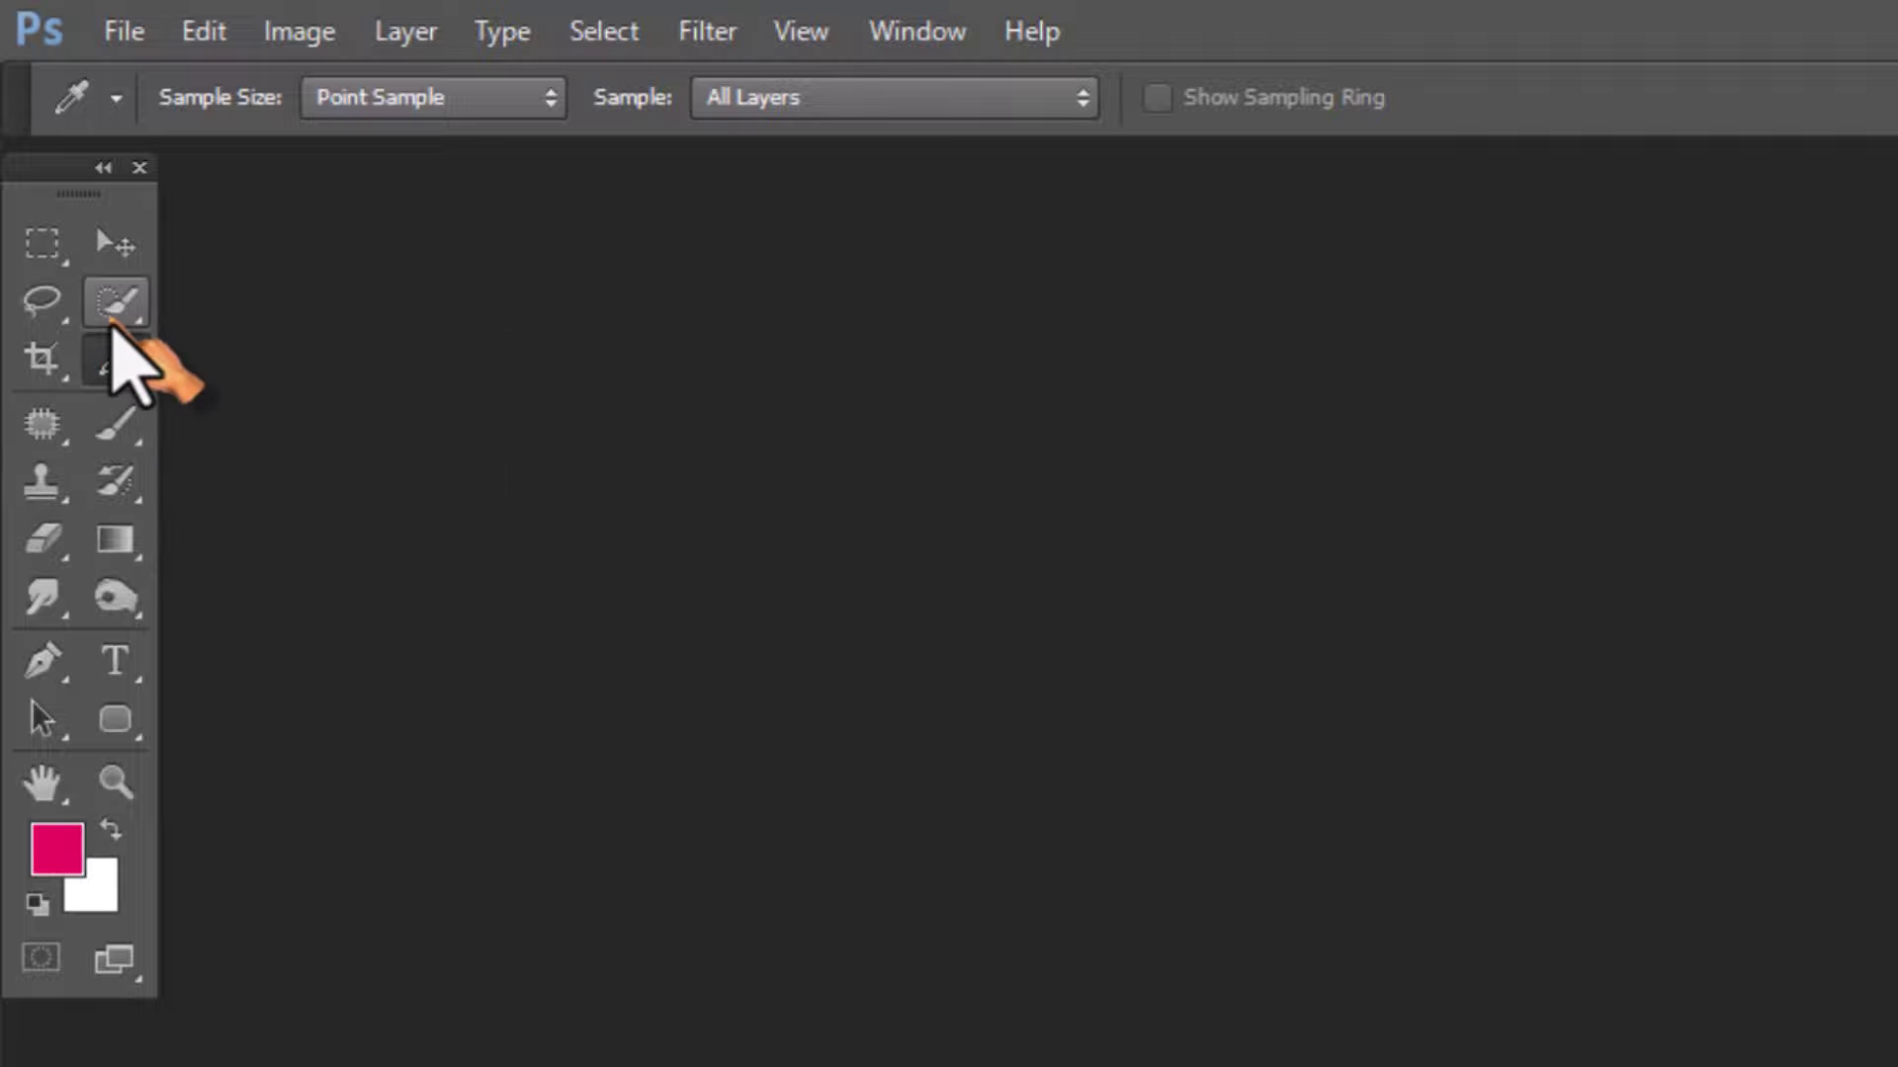
{"action": "key", "text": "v"}
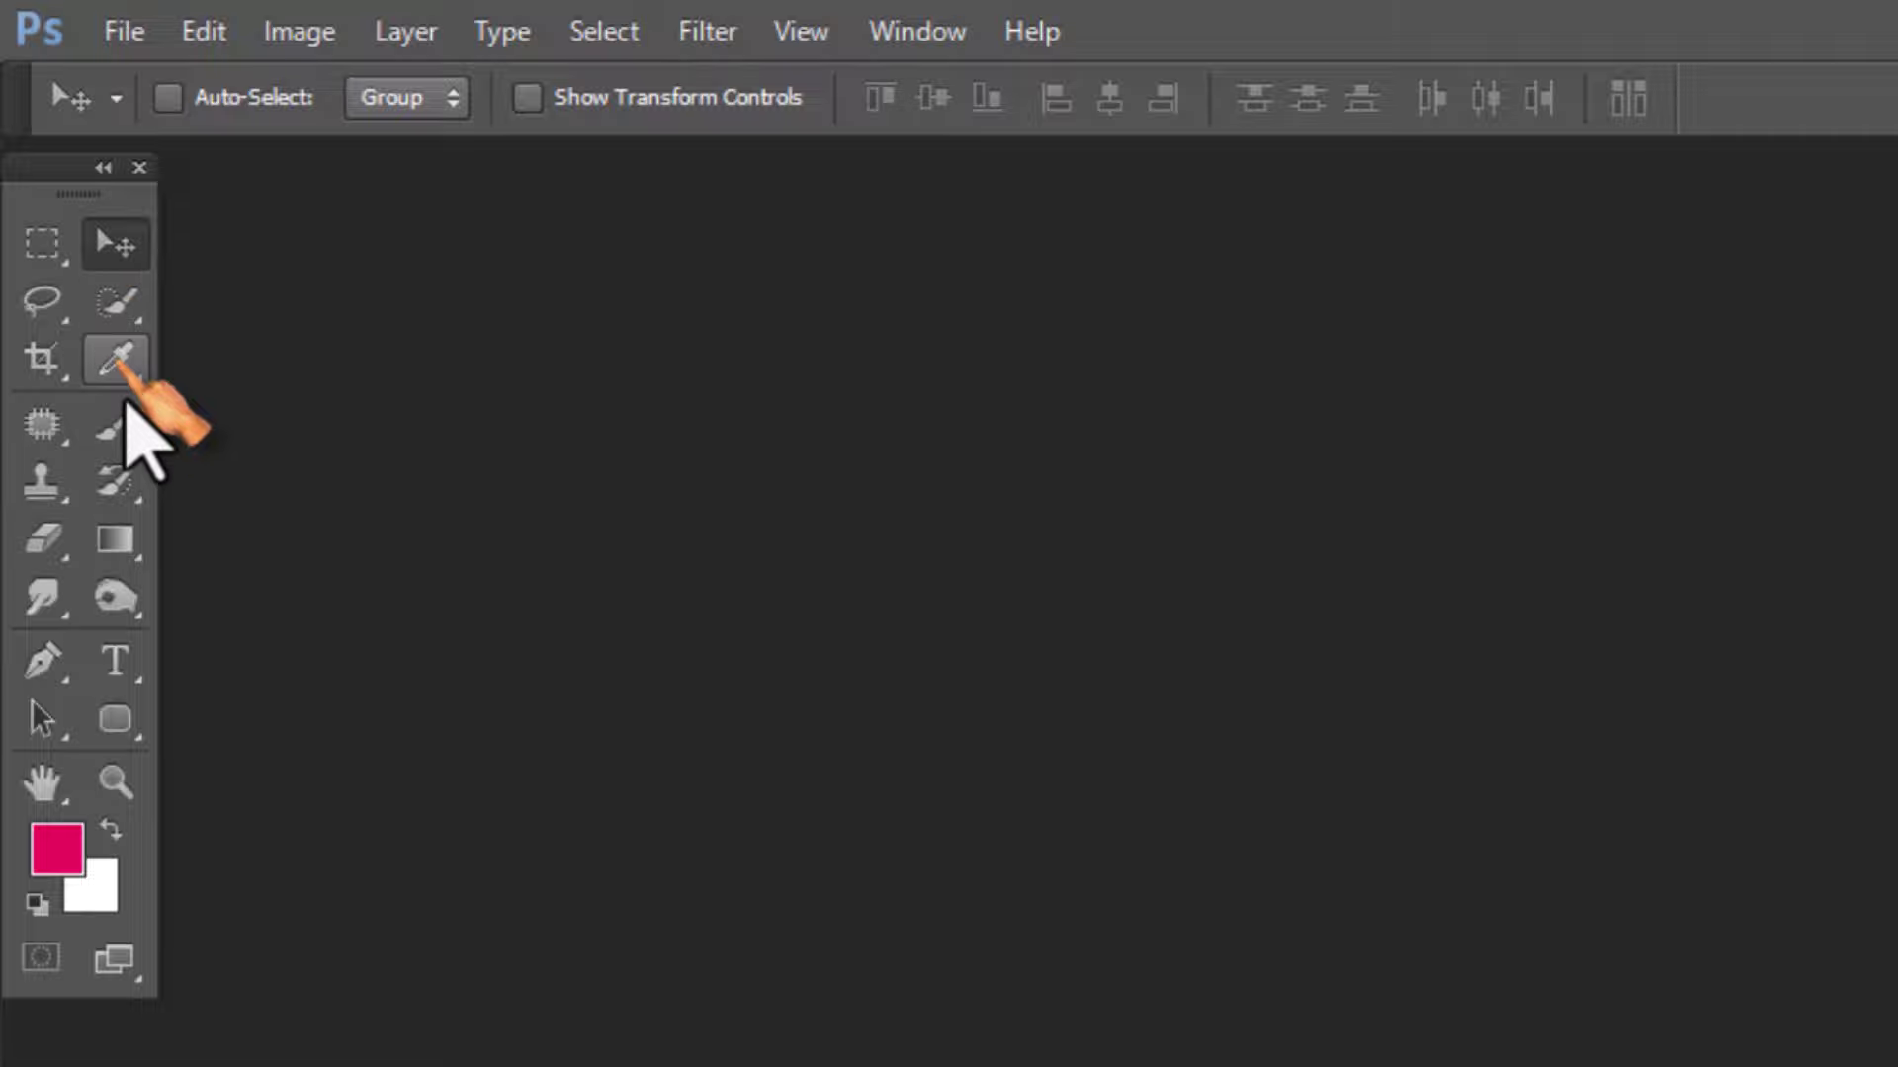
{"action": "key", "text": "c"}
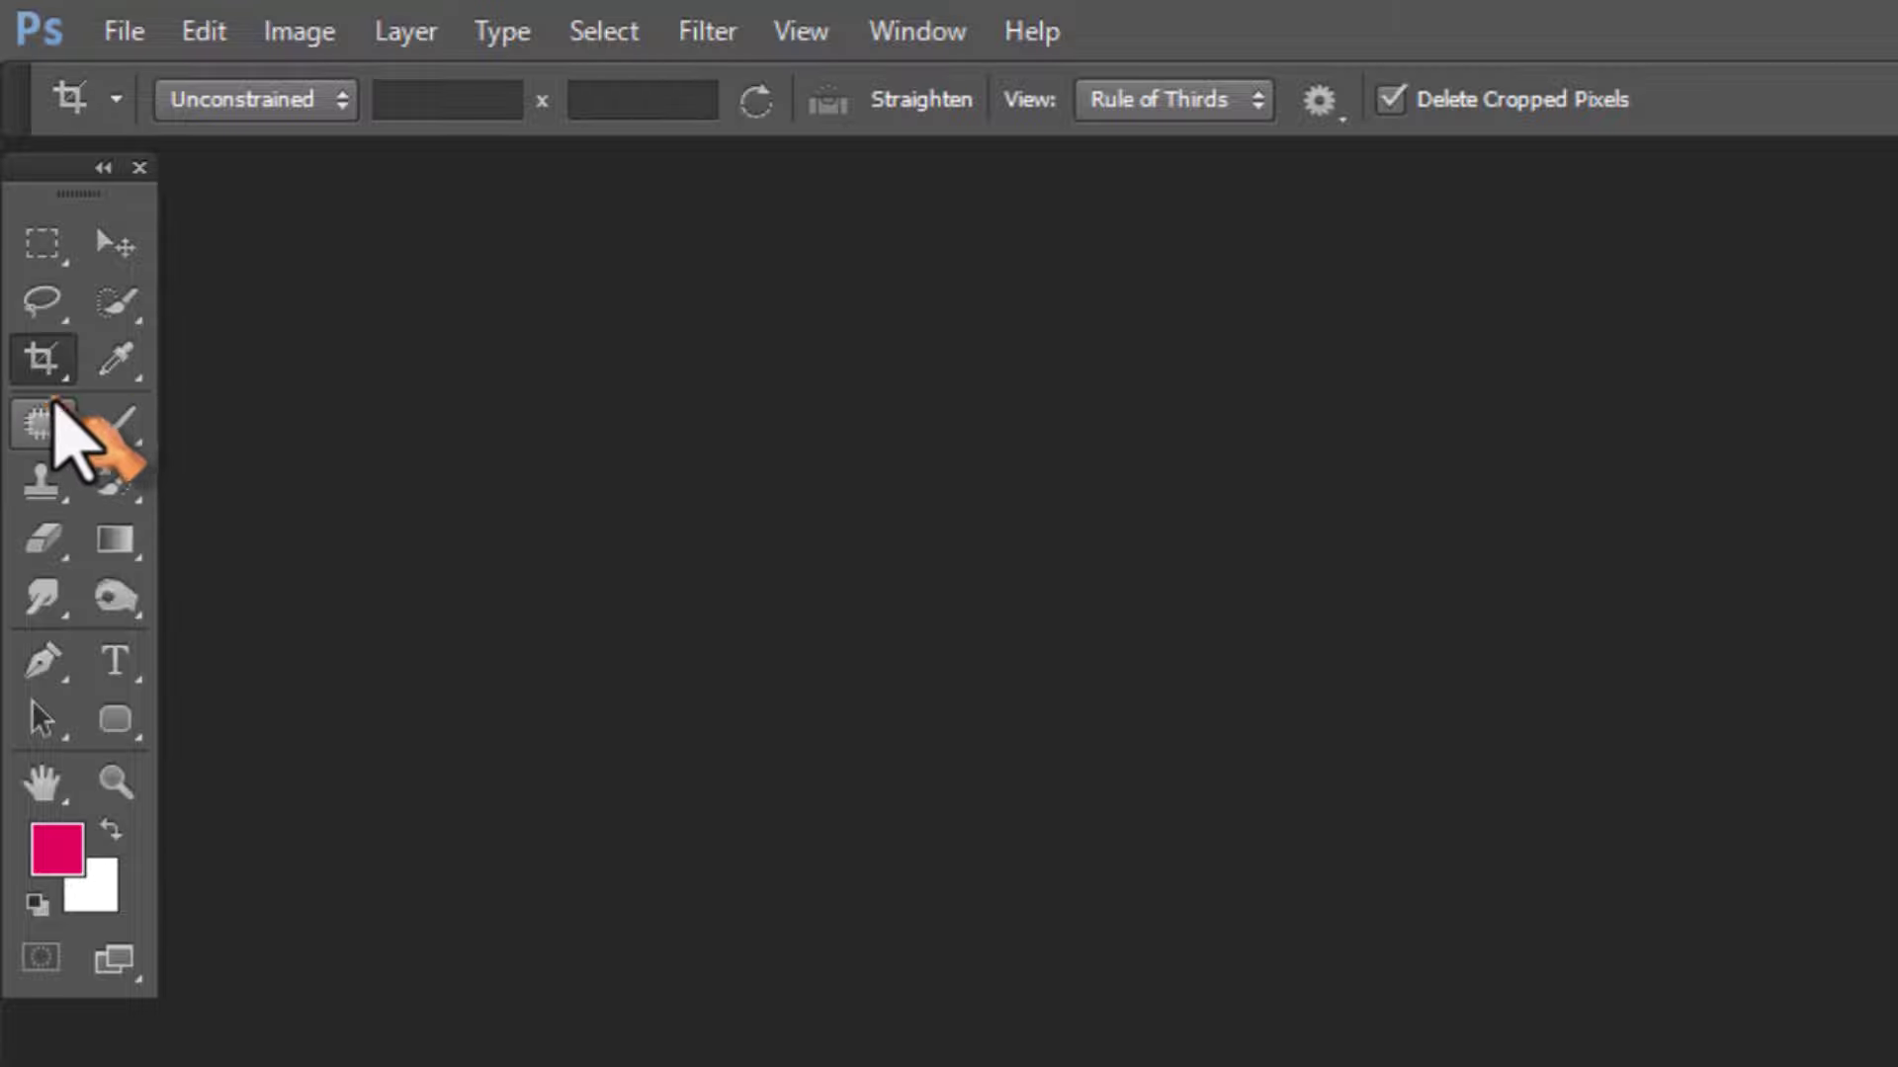
Step: Choose the Perspective Crop Tool from the Crop tool's flyout group
{"action": "right_click", "coordinate": [52, 373]}
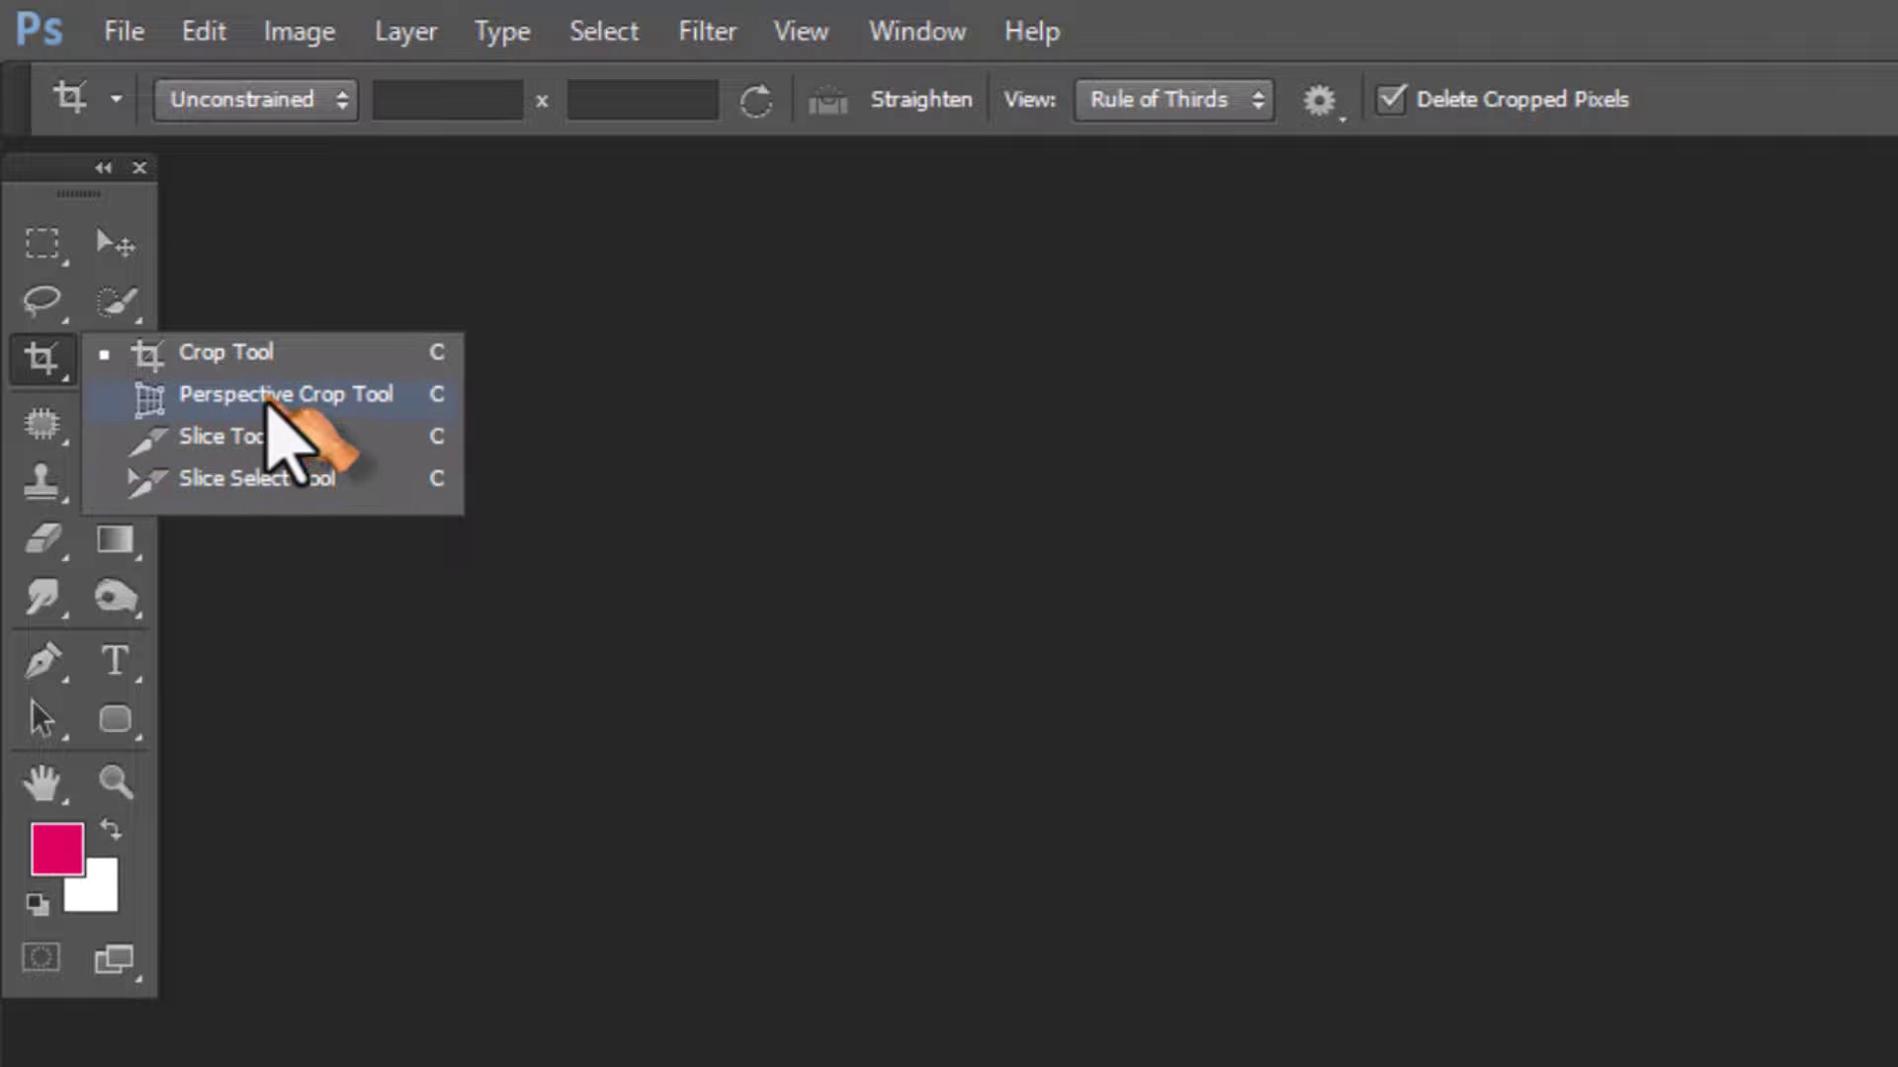
{"action": "left_click", "coordinate": [267, 393]}
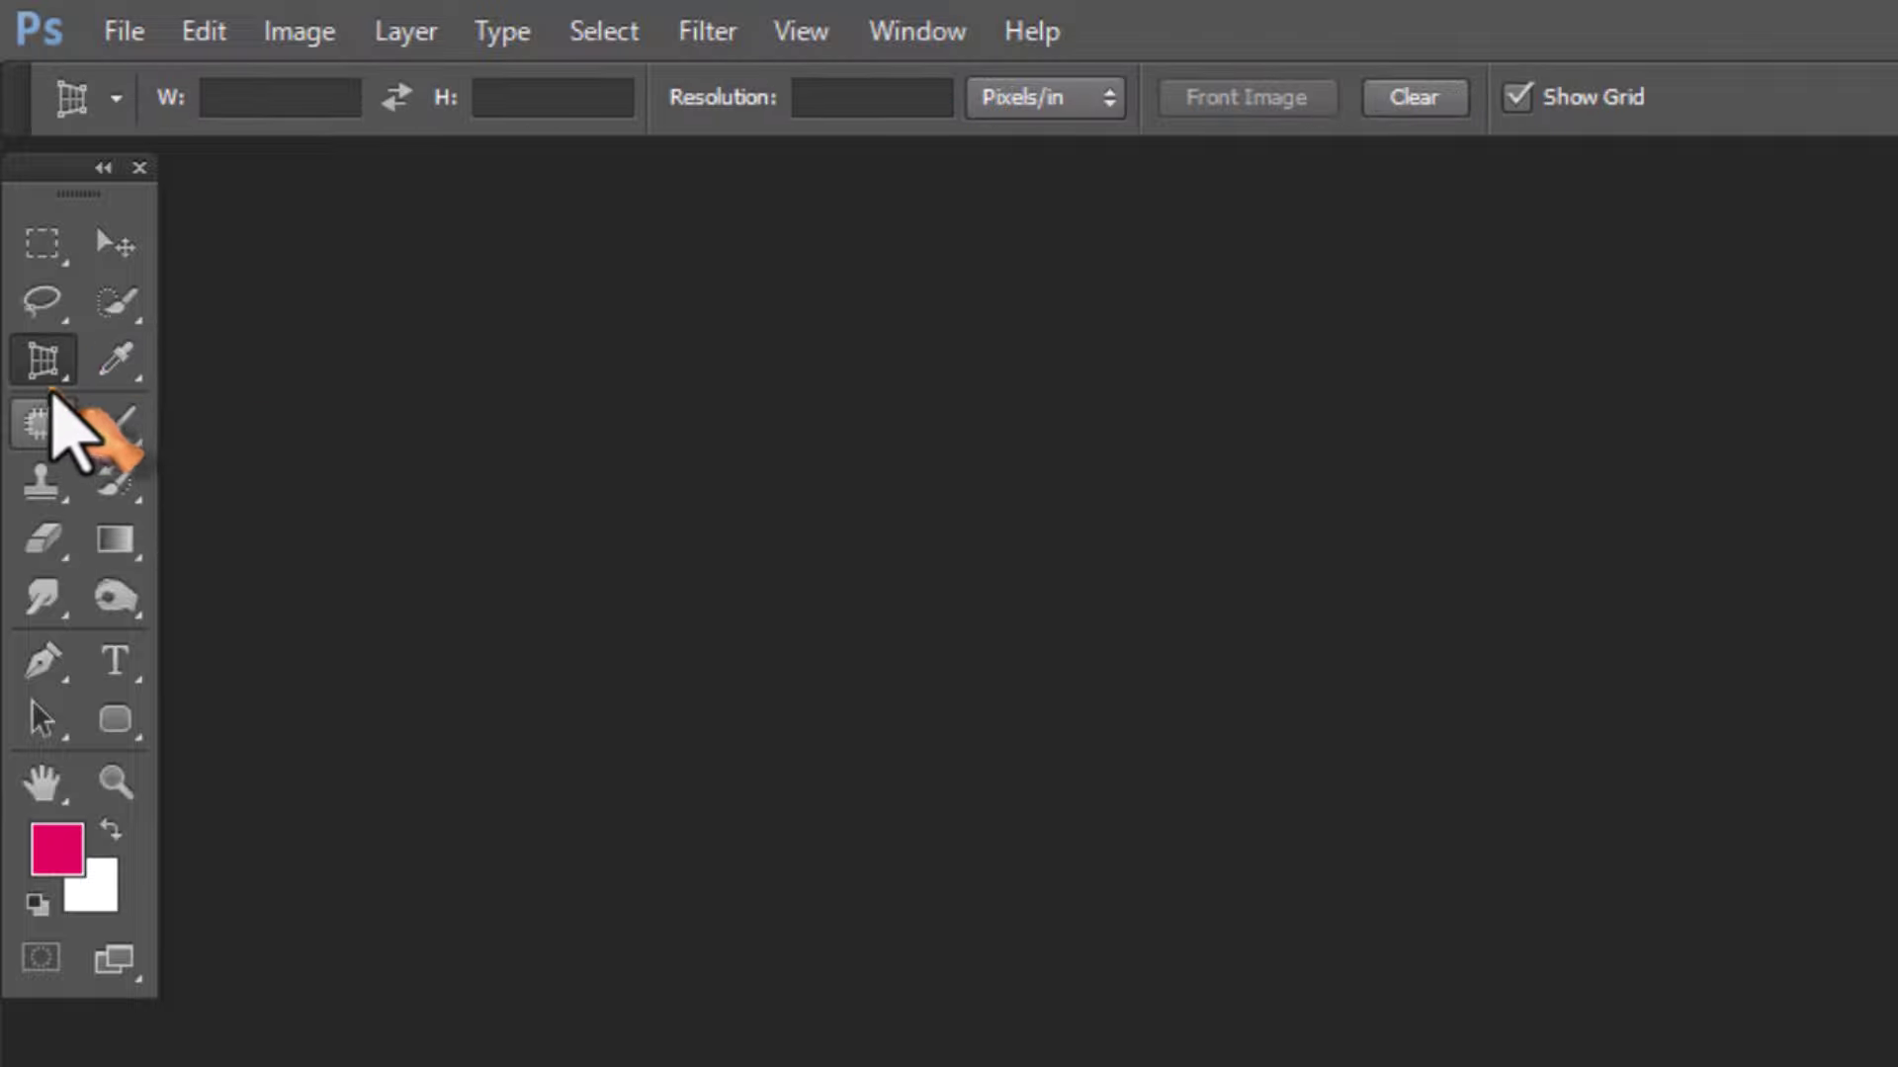
{"action": "left_click", "coordinate": [48, 375]}
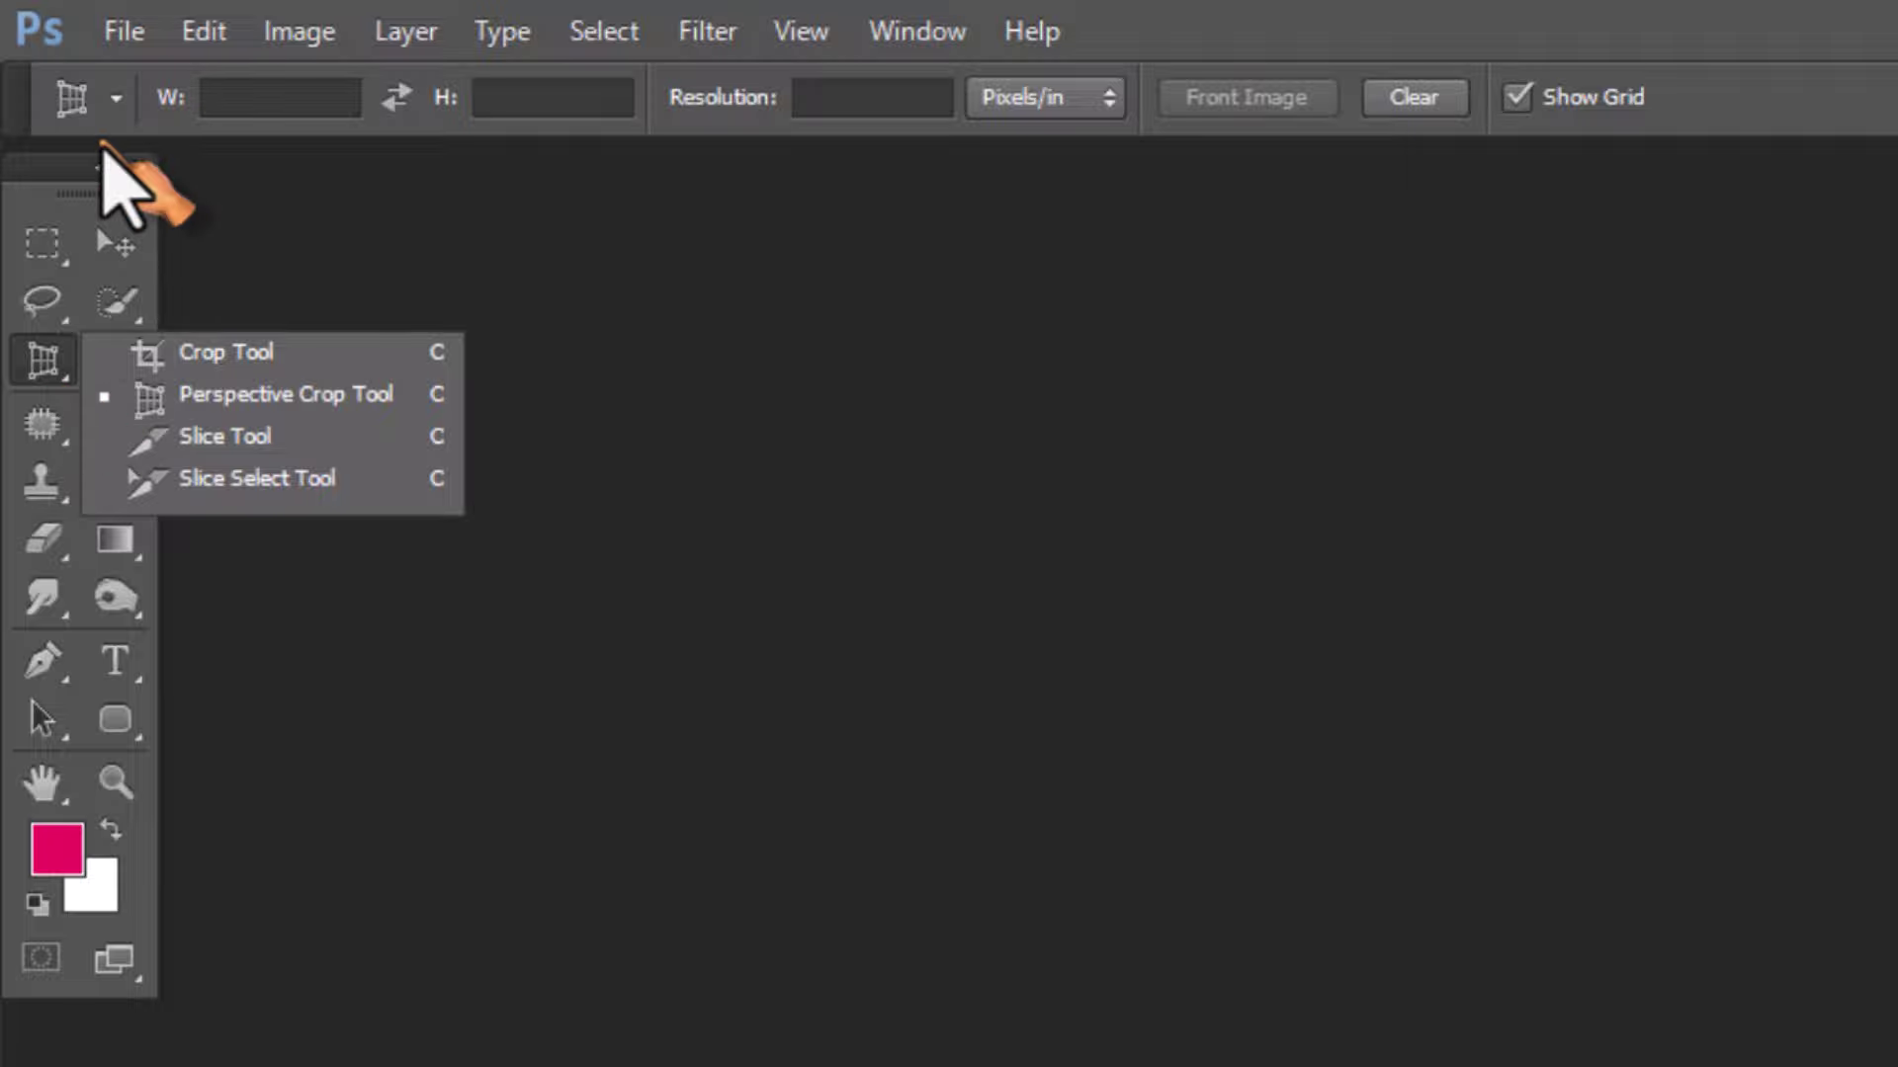
{"action": "left_click", "coordinate": [26, 115]}
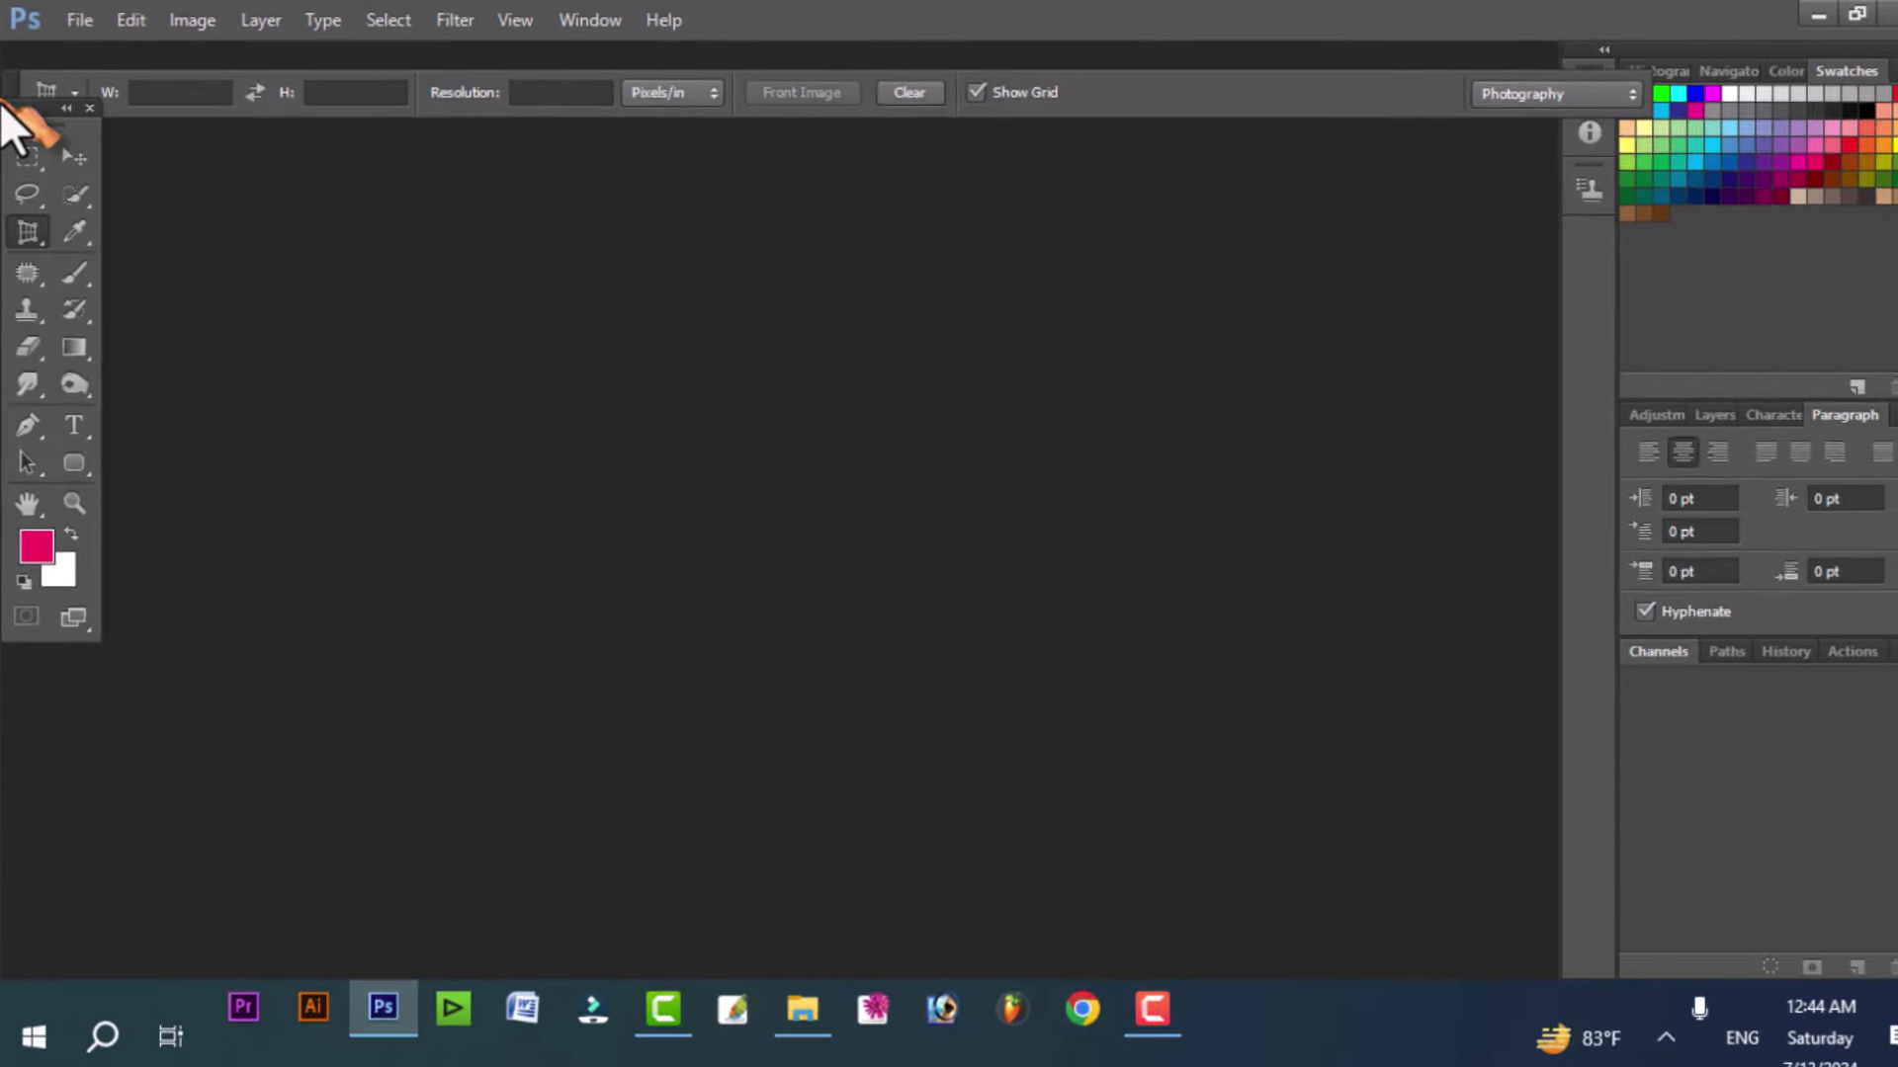
Step: Select the Lasso, float the Color, Swatches and Layers panels, and close them
{"action": "left_click", "coordinate": [28, 192]}
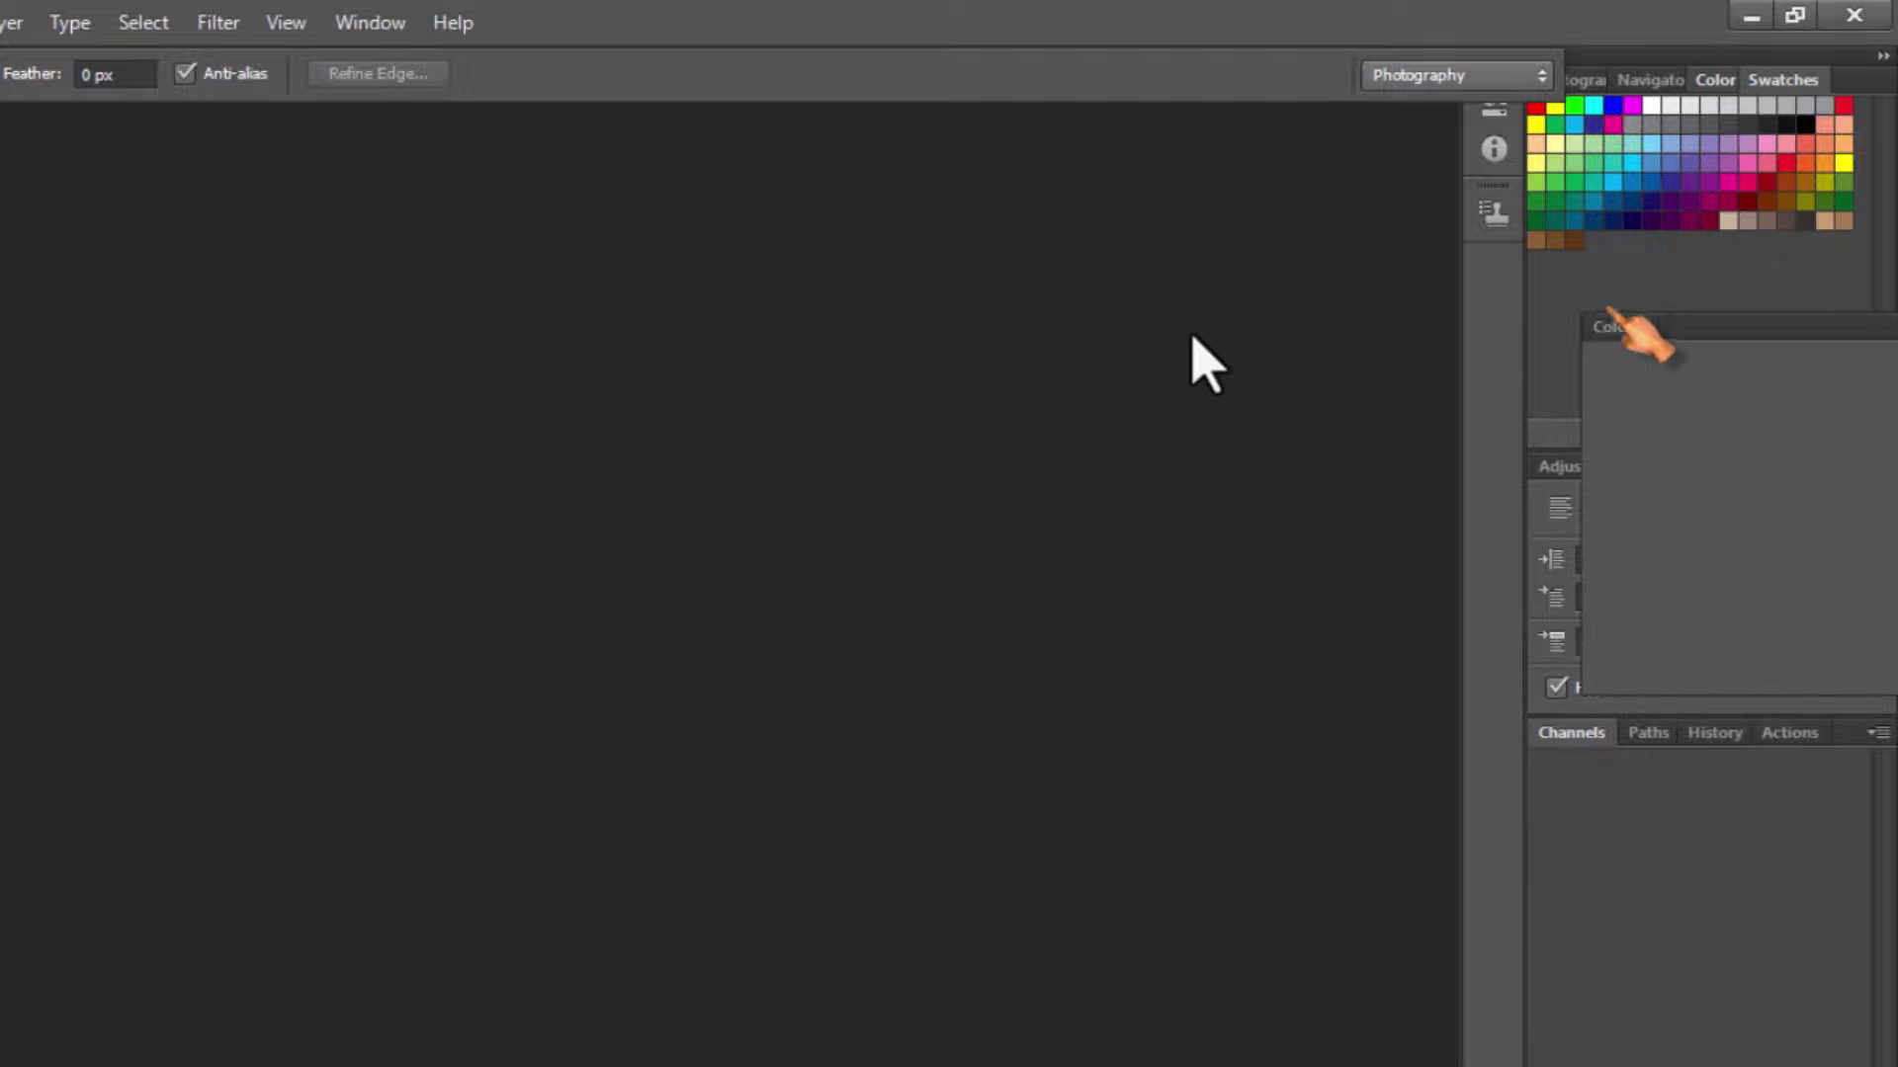
{"action": "left_click_drag", "start_coordinate": [1705, 84], "coordinate": [999, 342]}
{"action": "left_click_drag", "start_coordinate": [1776, 79], "coordinate": [953, 591]}
{"action": "left_click_drag", "start_coordinate": [1677, 79], "coordinate": [1676, 156]}
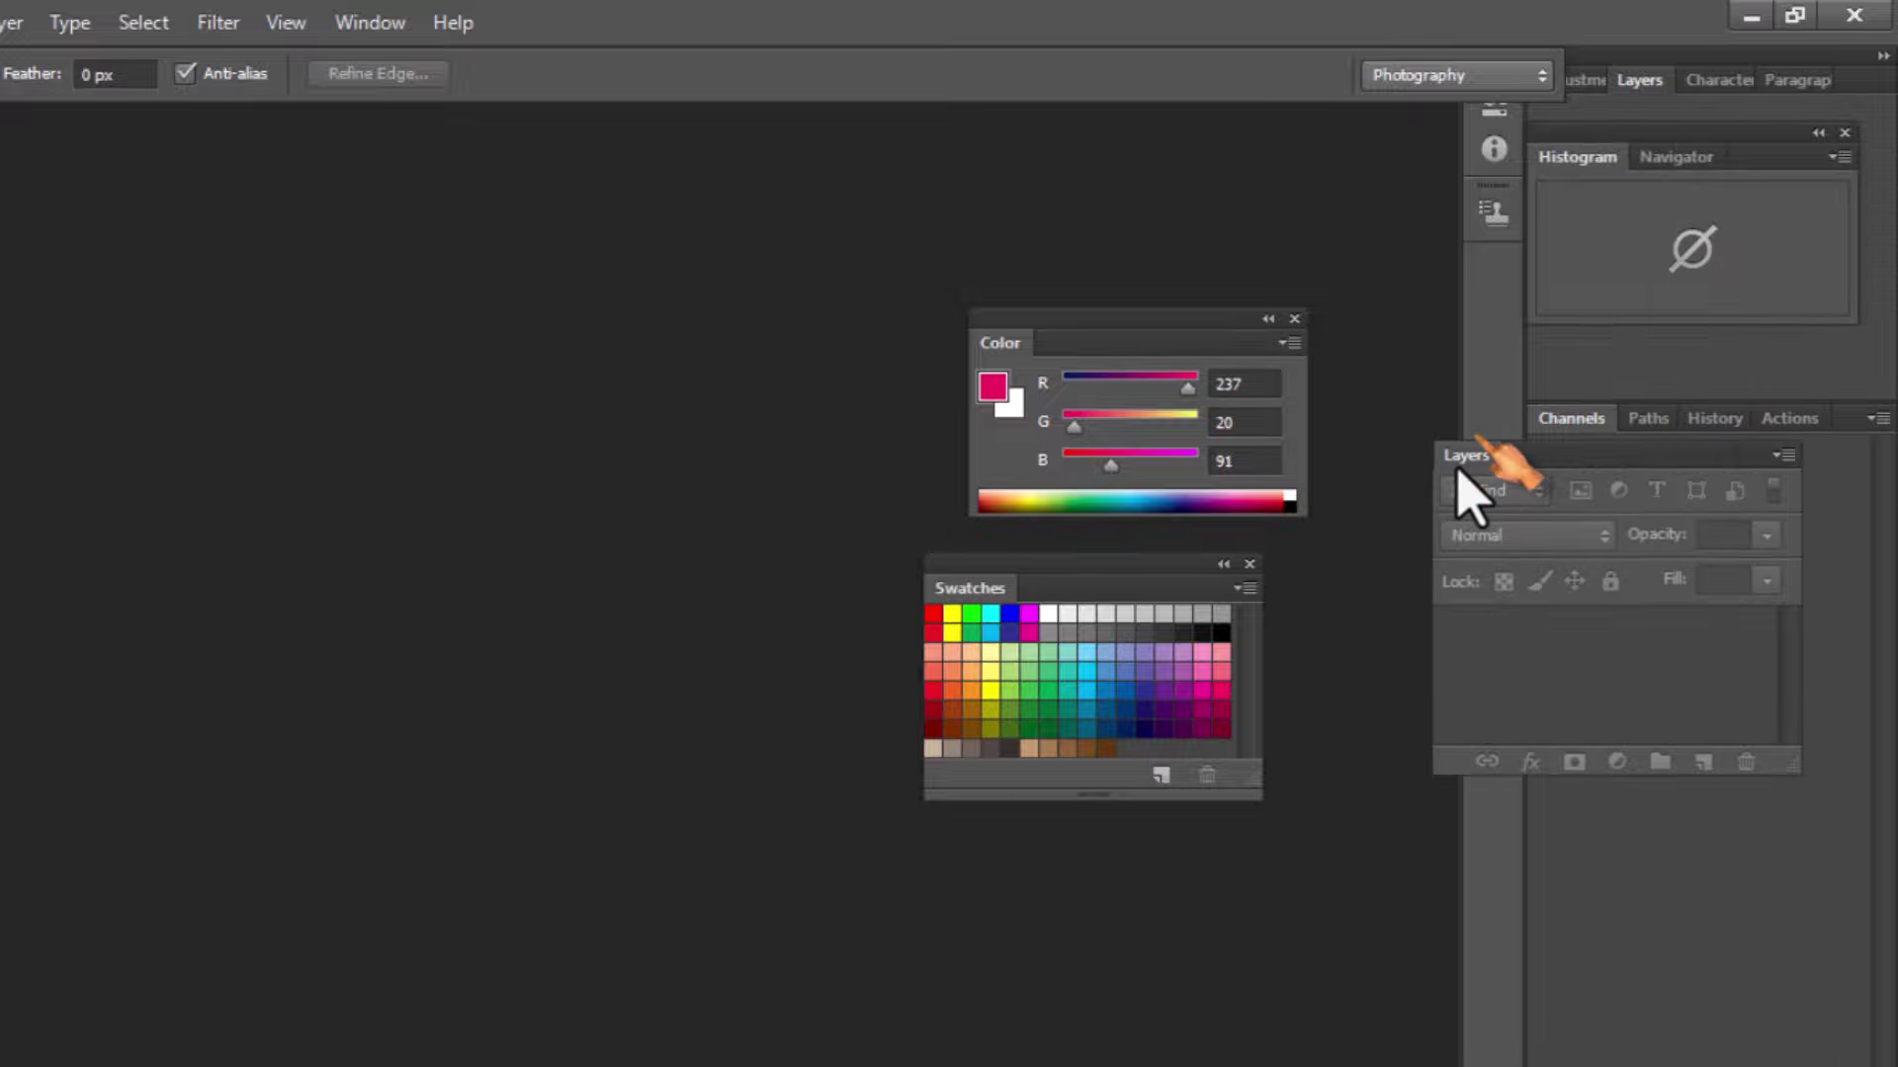
{"action": "left_click_drag", "start_coordinate": [1619, 147], "coordinate": [1365, 582]}
{"action": "left_click", "coordinate": [1249, 565]}
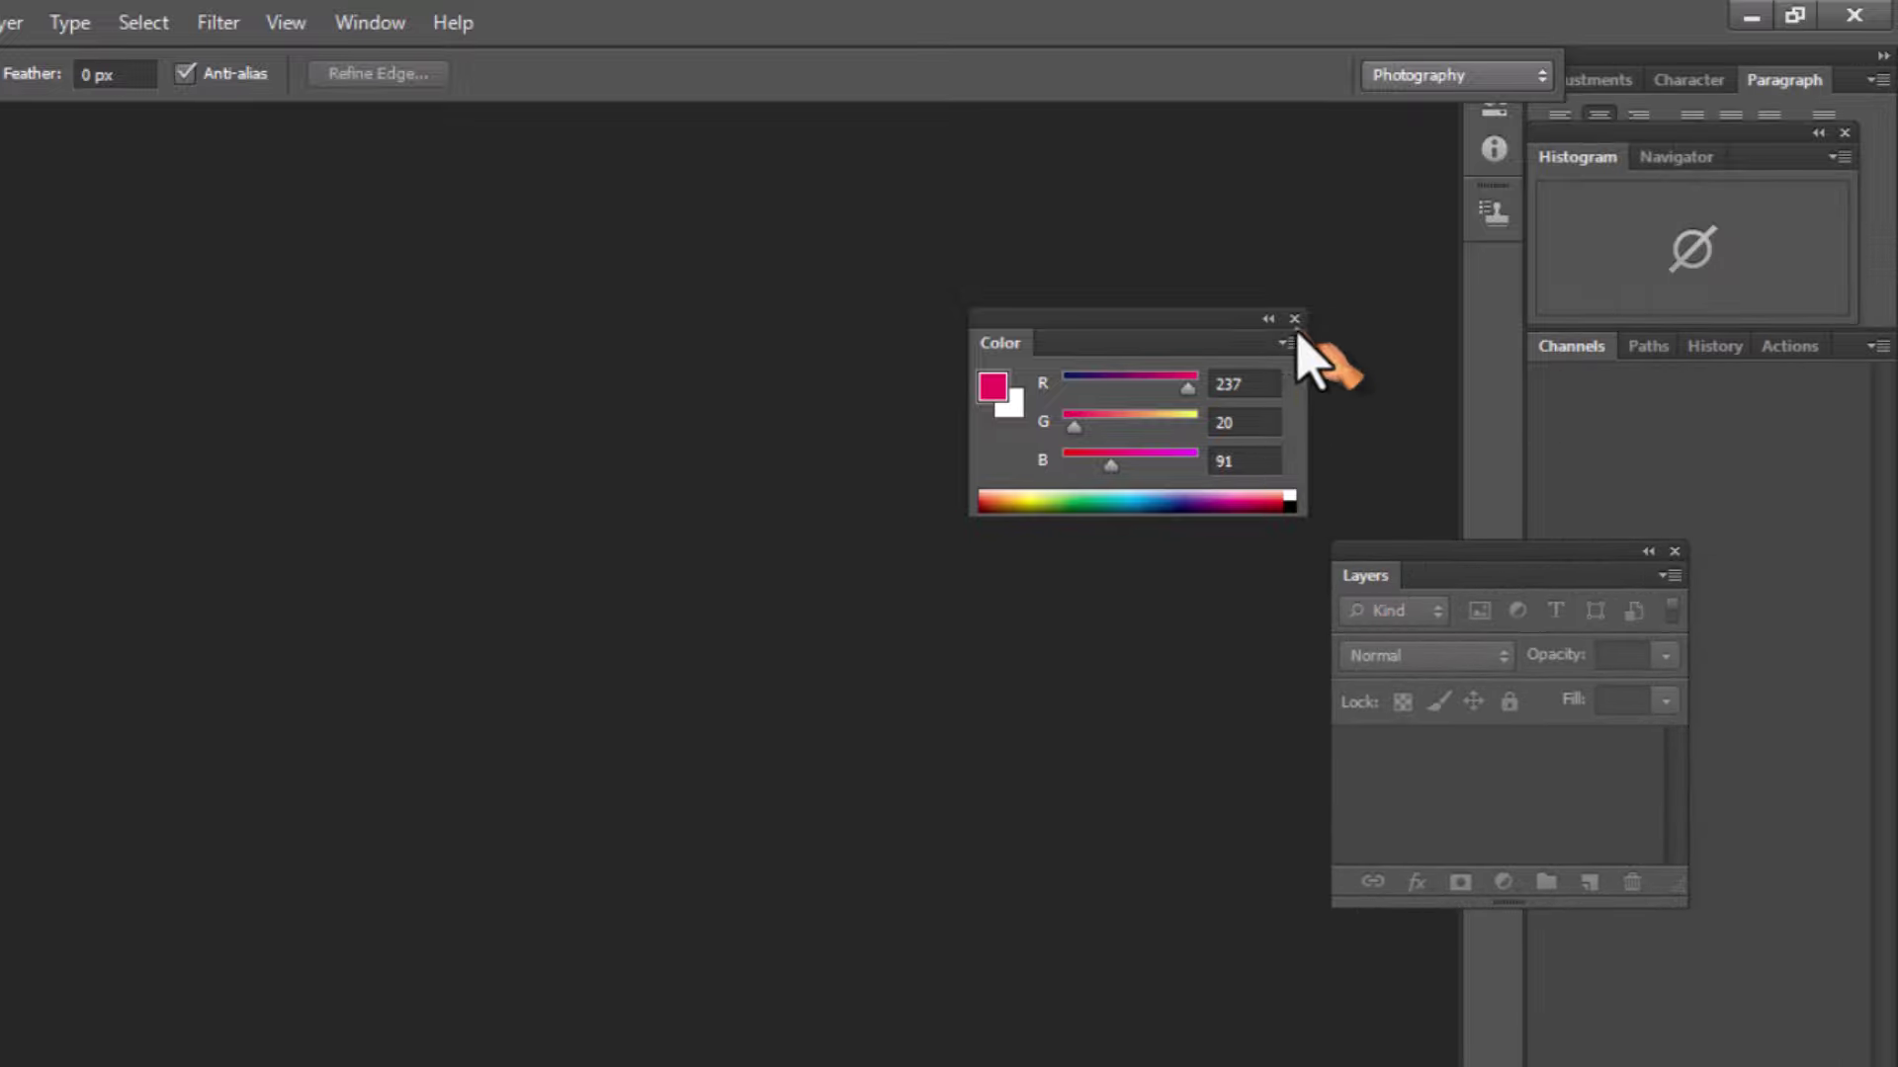
{"action": "left_click", "coordinate": [1294, 319]}
{"action": "left_click", "coordinate": [1677, 553]}
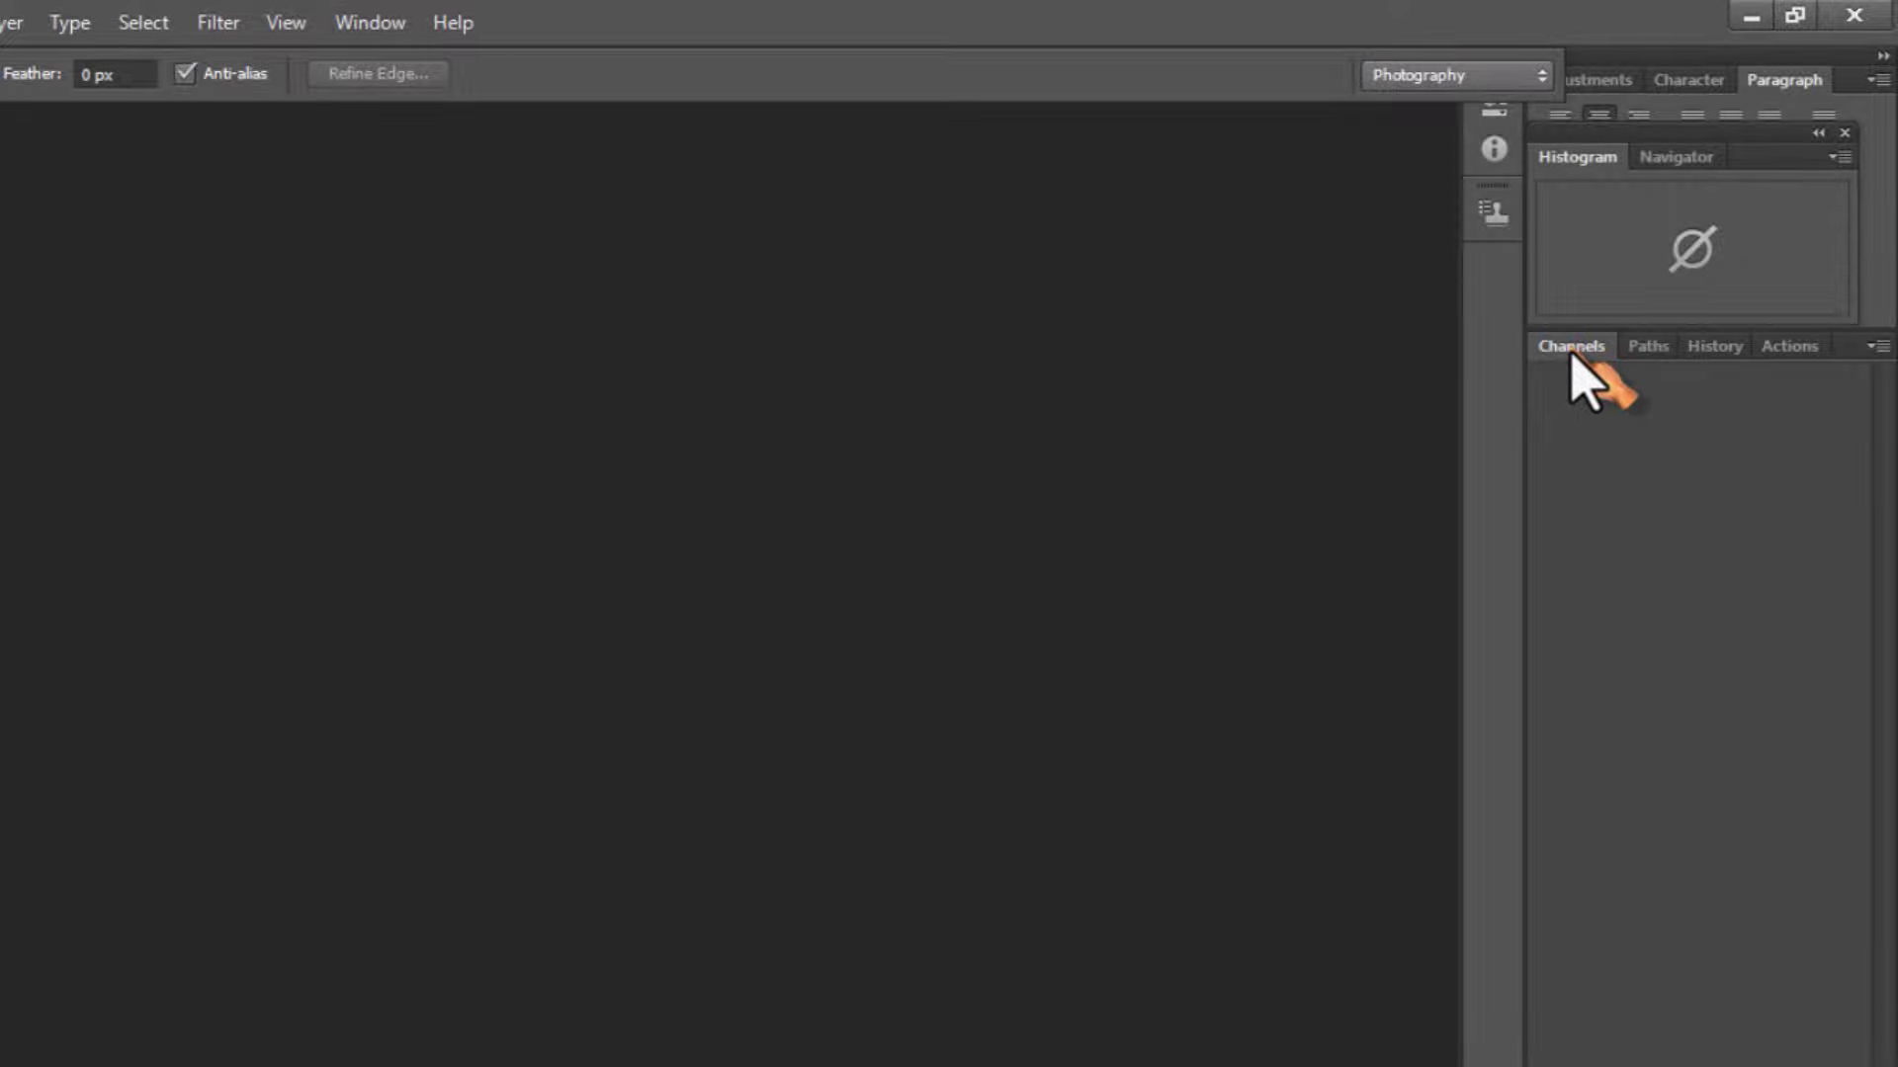
Step: Close the Channels, Paths, History/Actions and Histogram/Navigator panels
{"action": "left_click", "coordinate": [1871, 348]}
{"action": "left_click", "coordinate": [1770, 722]}
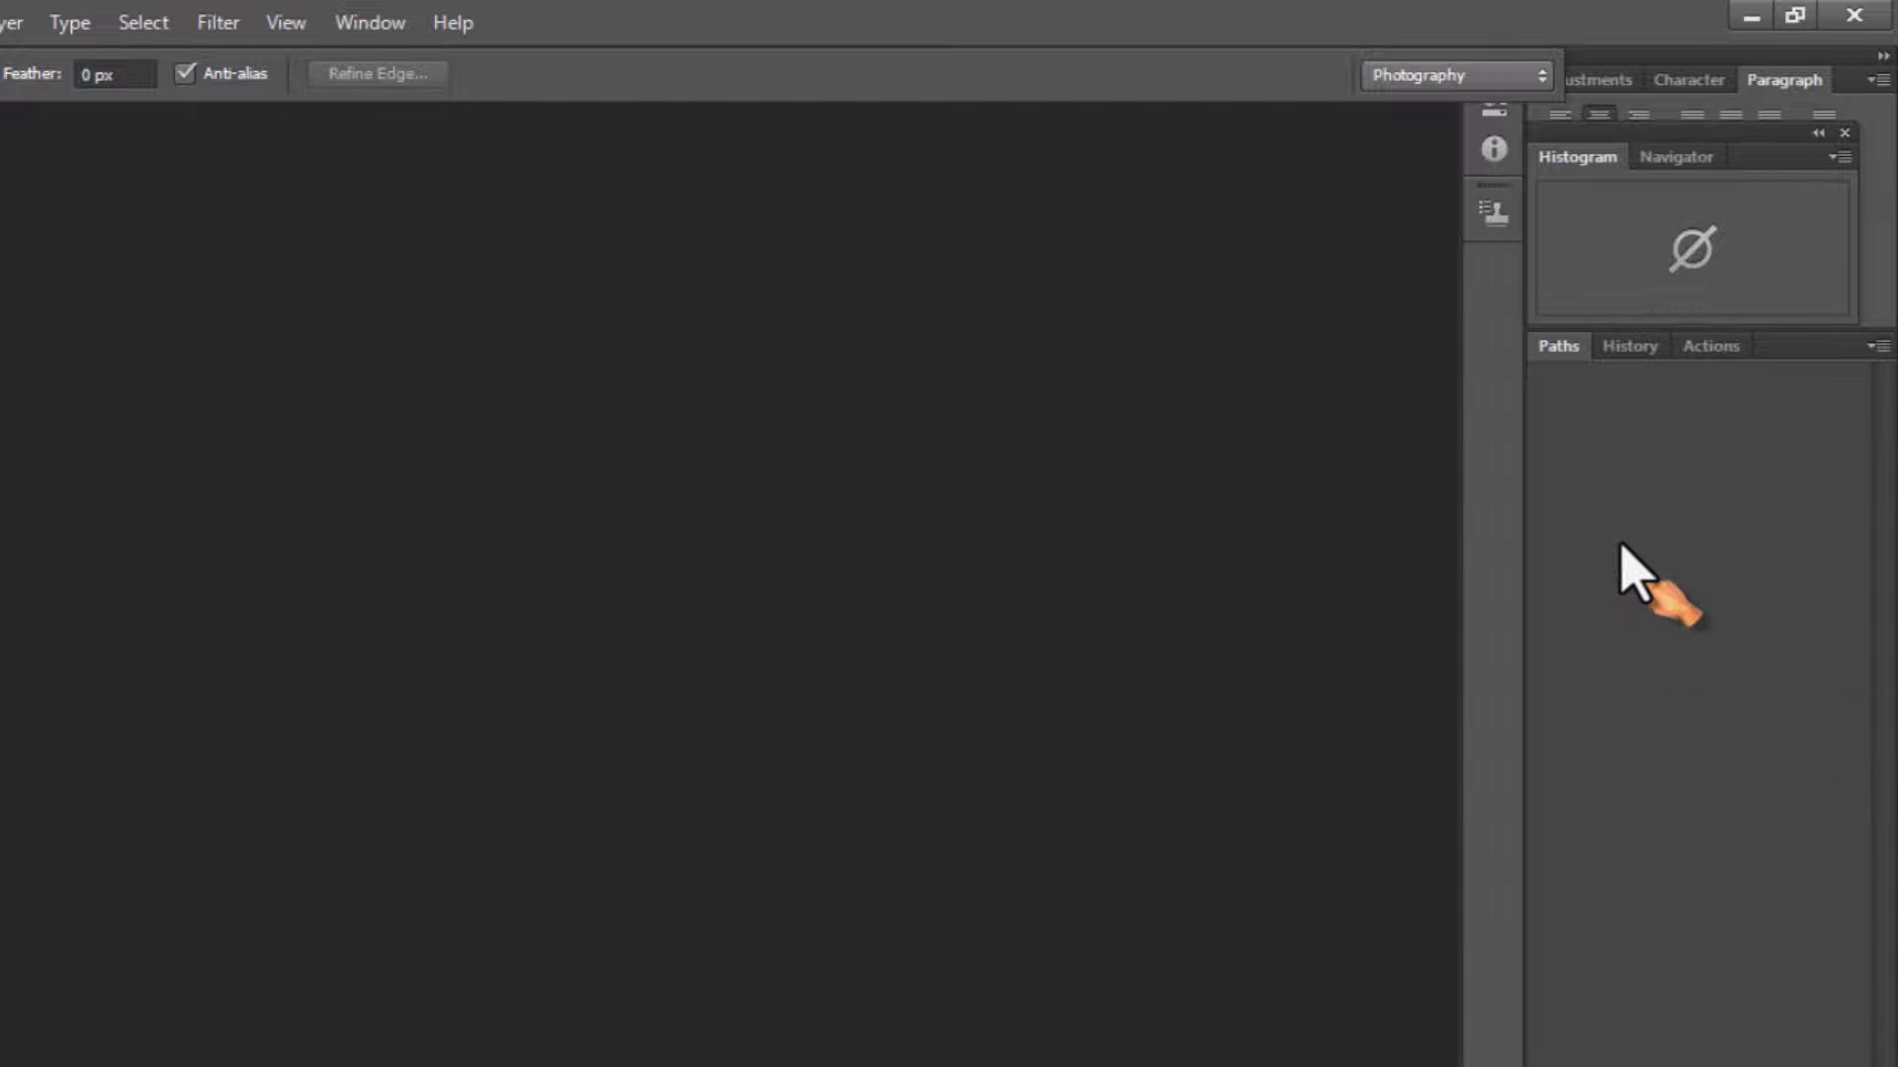
{"action": "left_click", "coordinate": [1871, 347]}
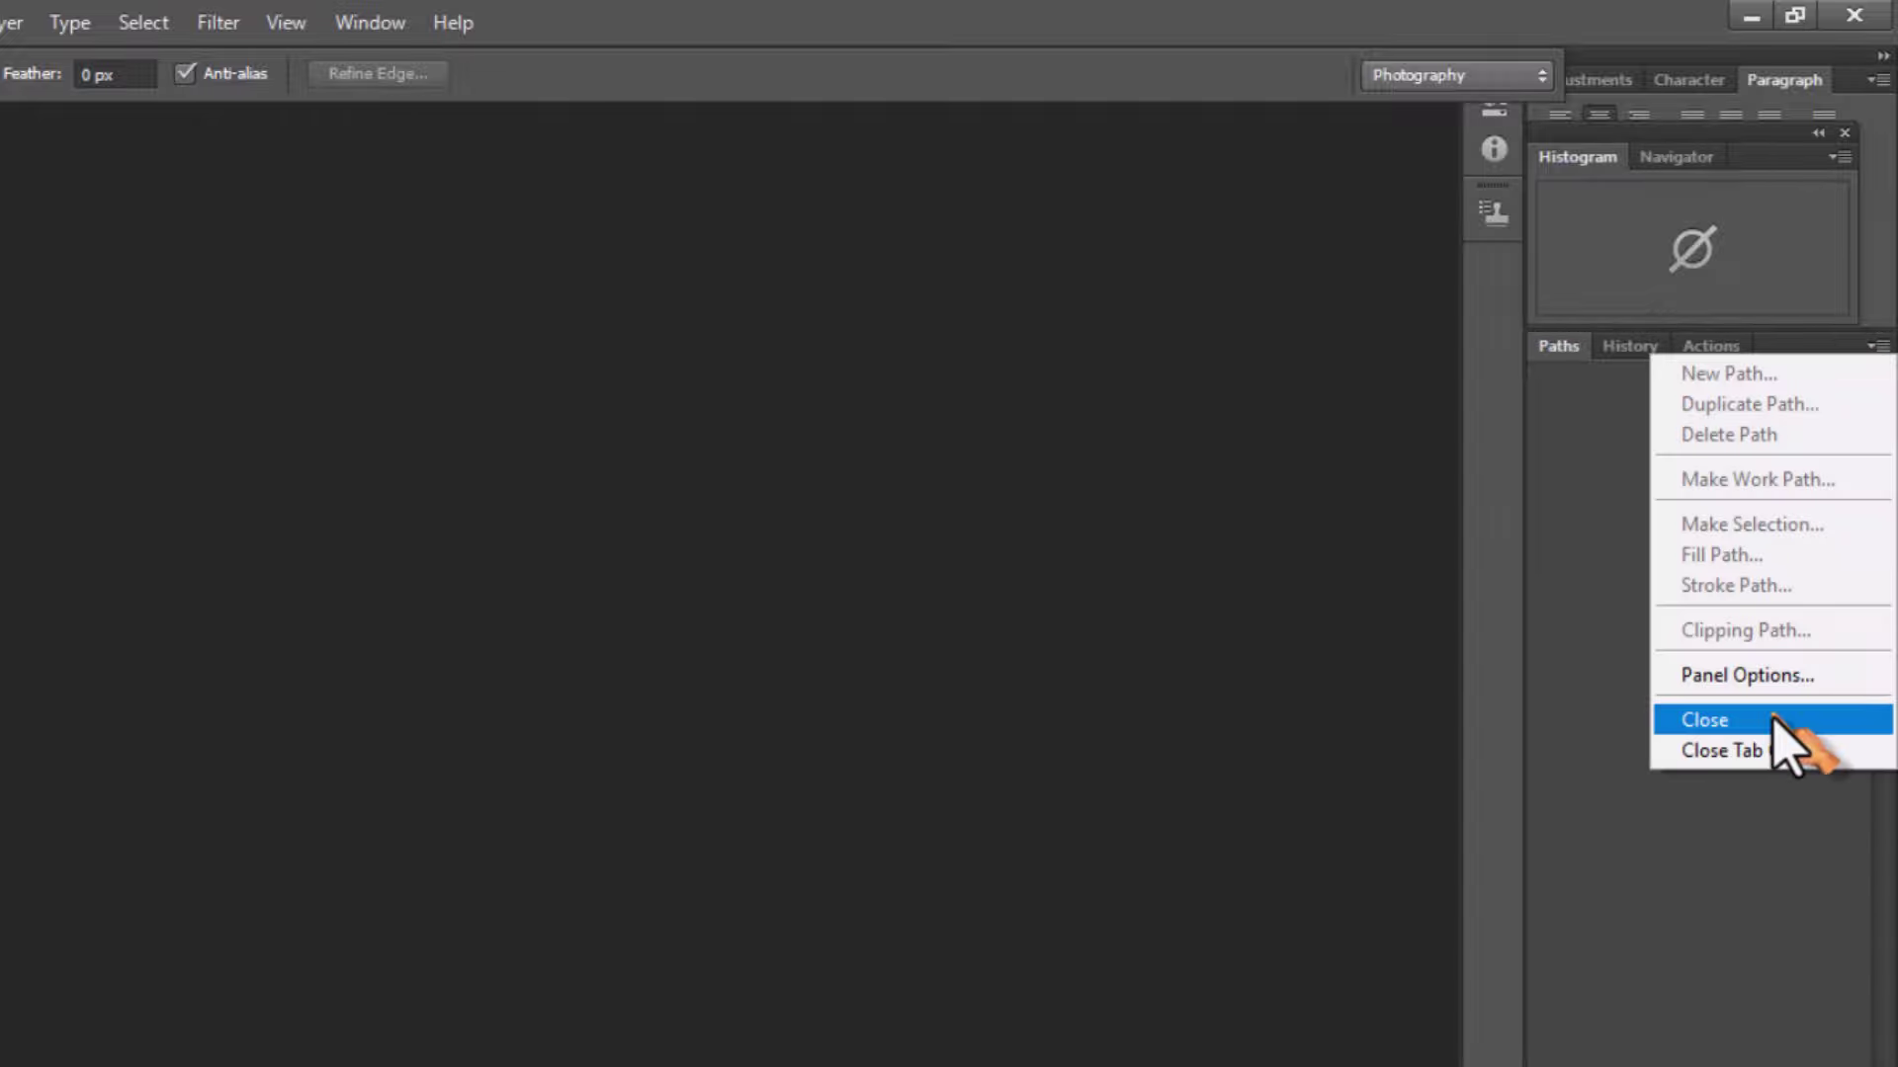
{"action": "left_click", "coordinate": [1738, 727]}
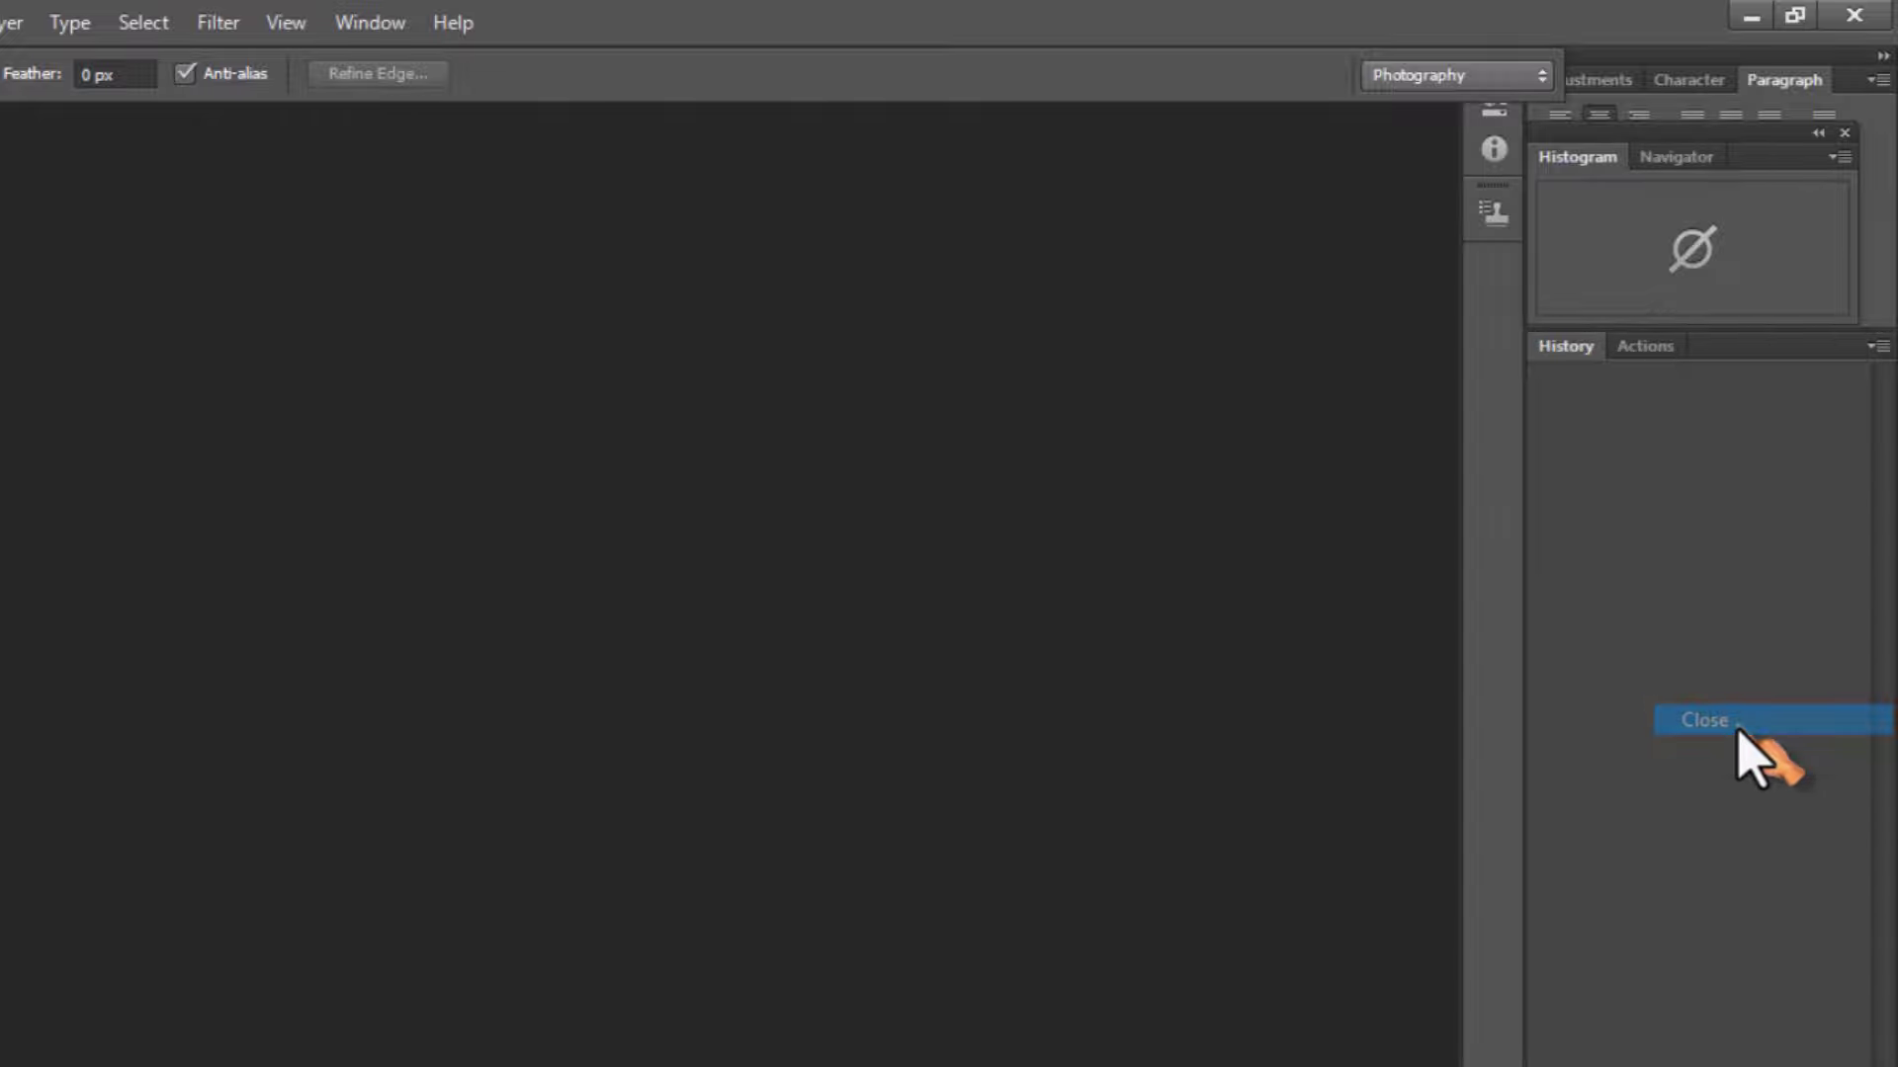
{"action": "left_click", "coordinate": [1874, 348]}
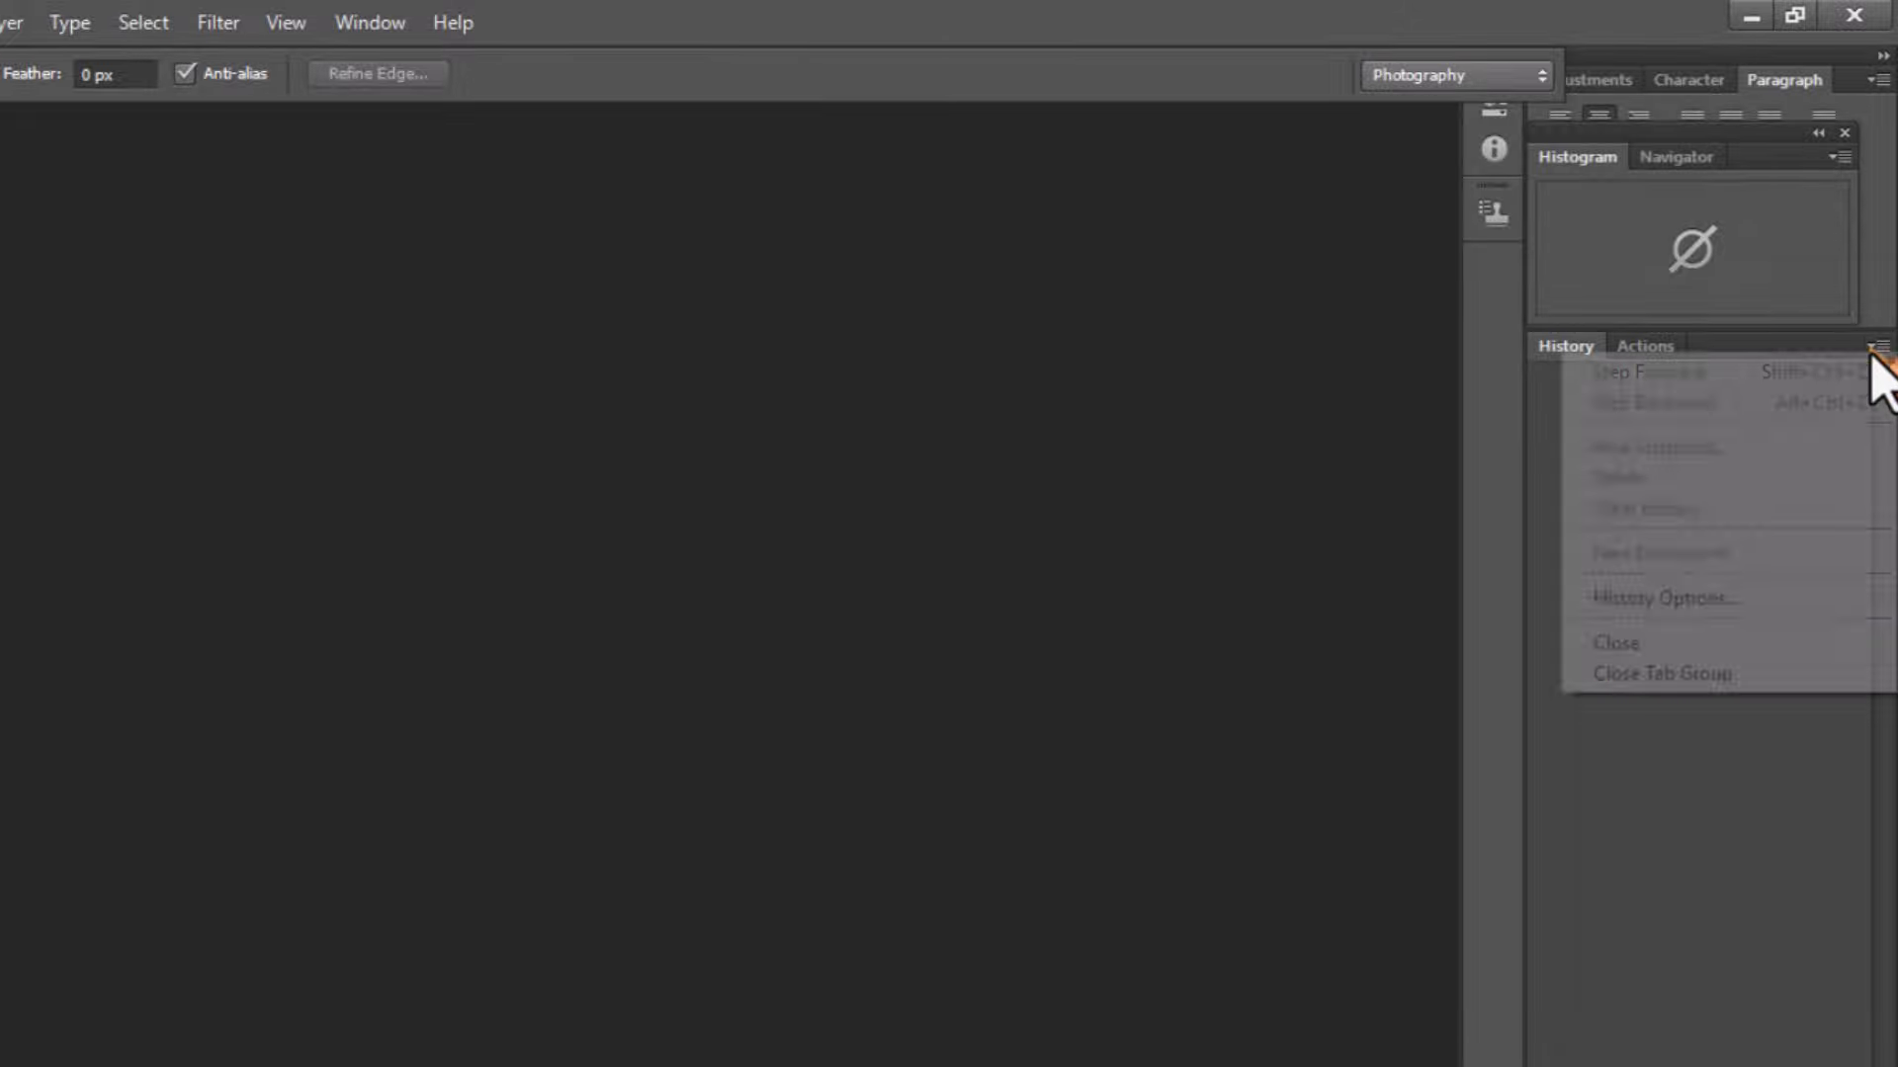
{"action": "left_click", "coordinate": [1658, 677]}
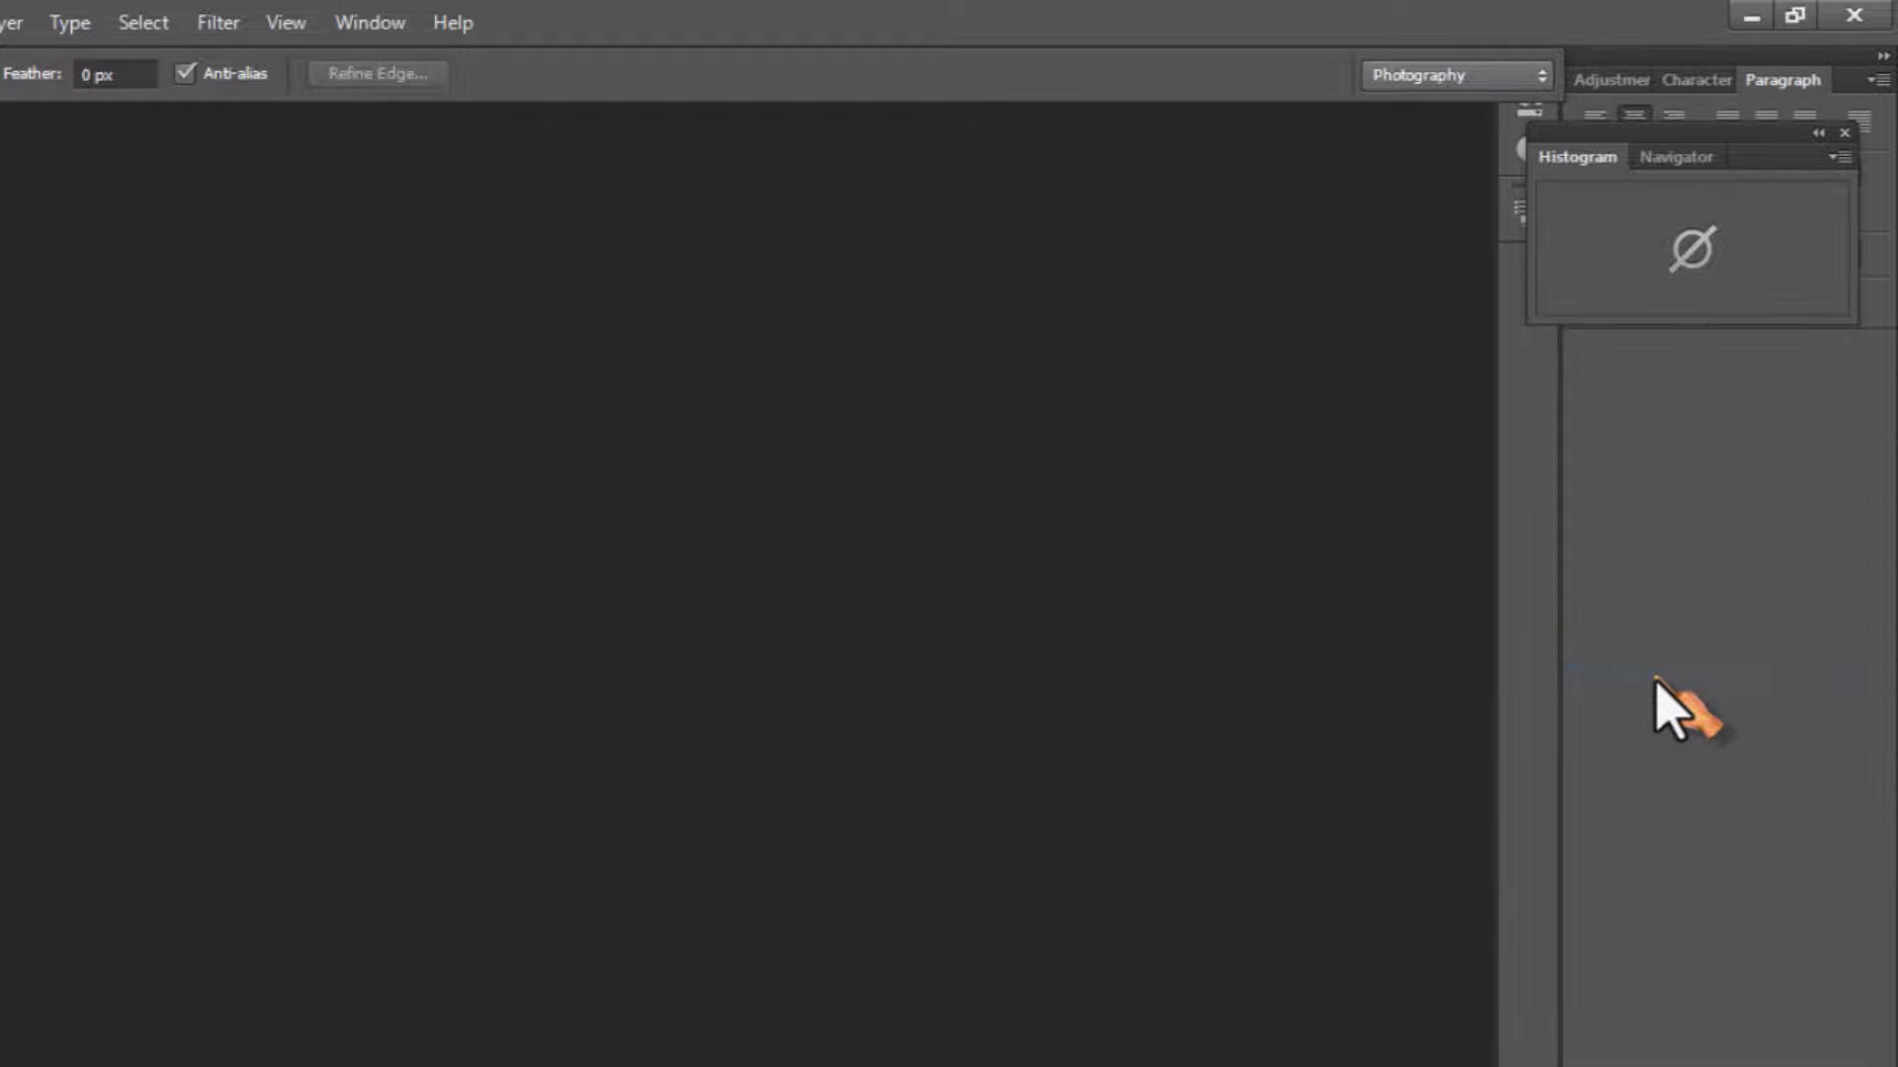
{"action": "left_click", "coordinate": [1845, 133]}
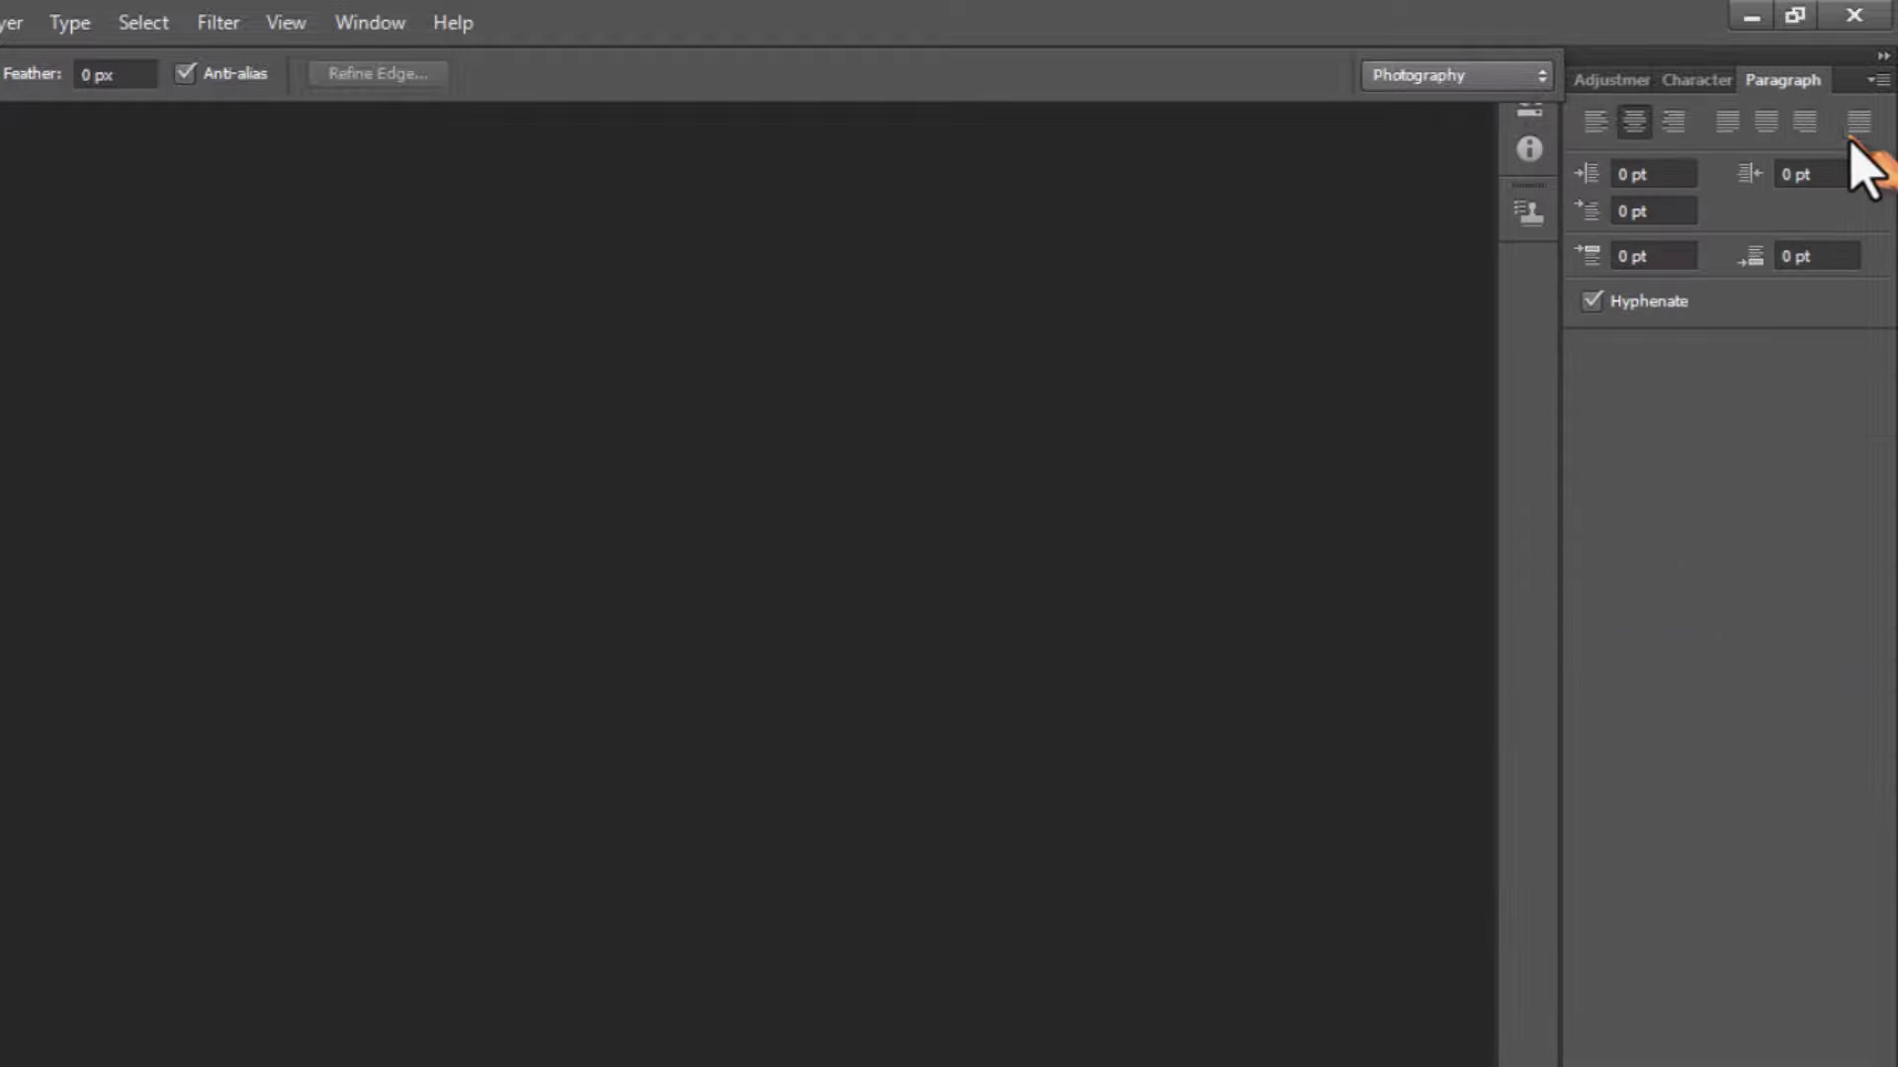
Step: Close the Character/Paragraph, Clone Source and Properties/Info panel groups
{"action": "left_click", "coordinate": [1694, 83]}
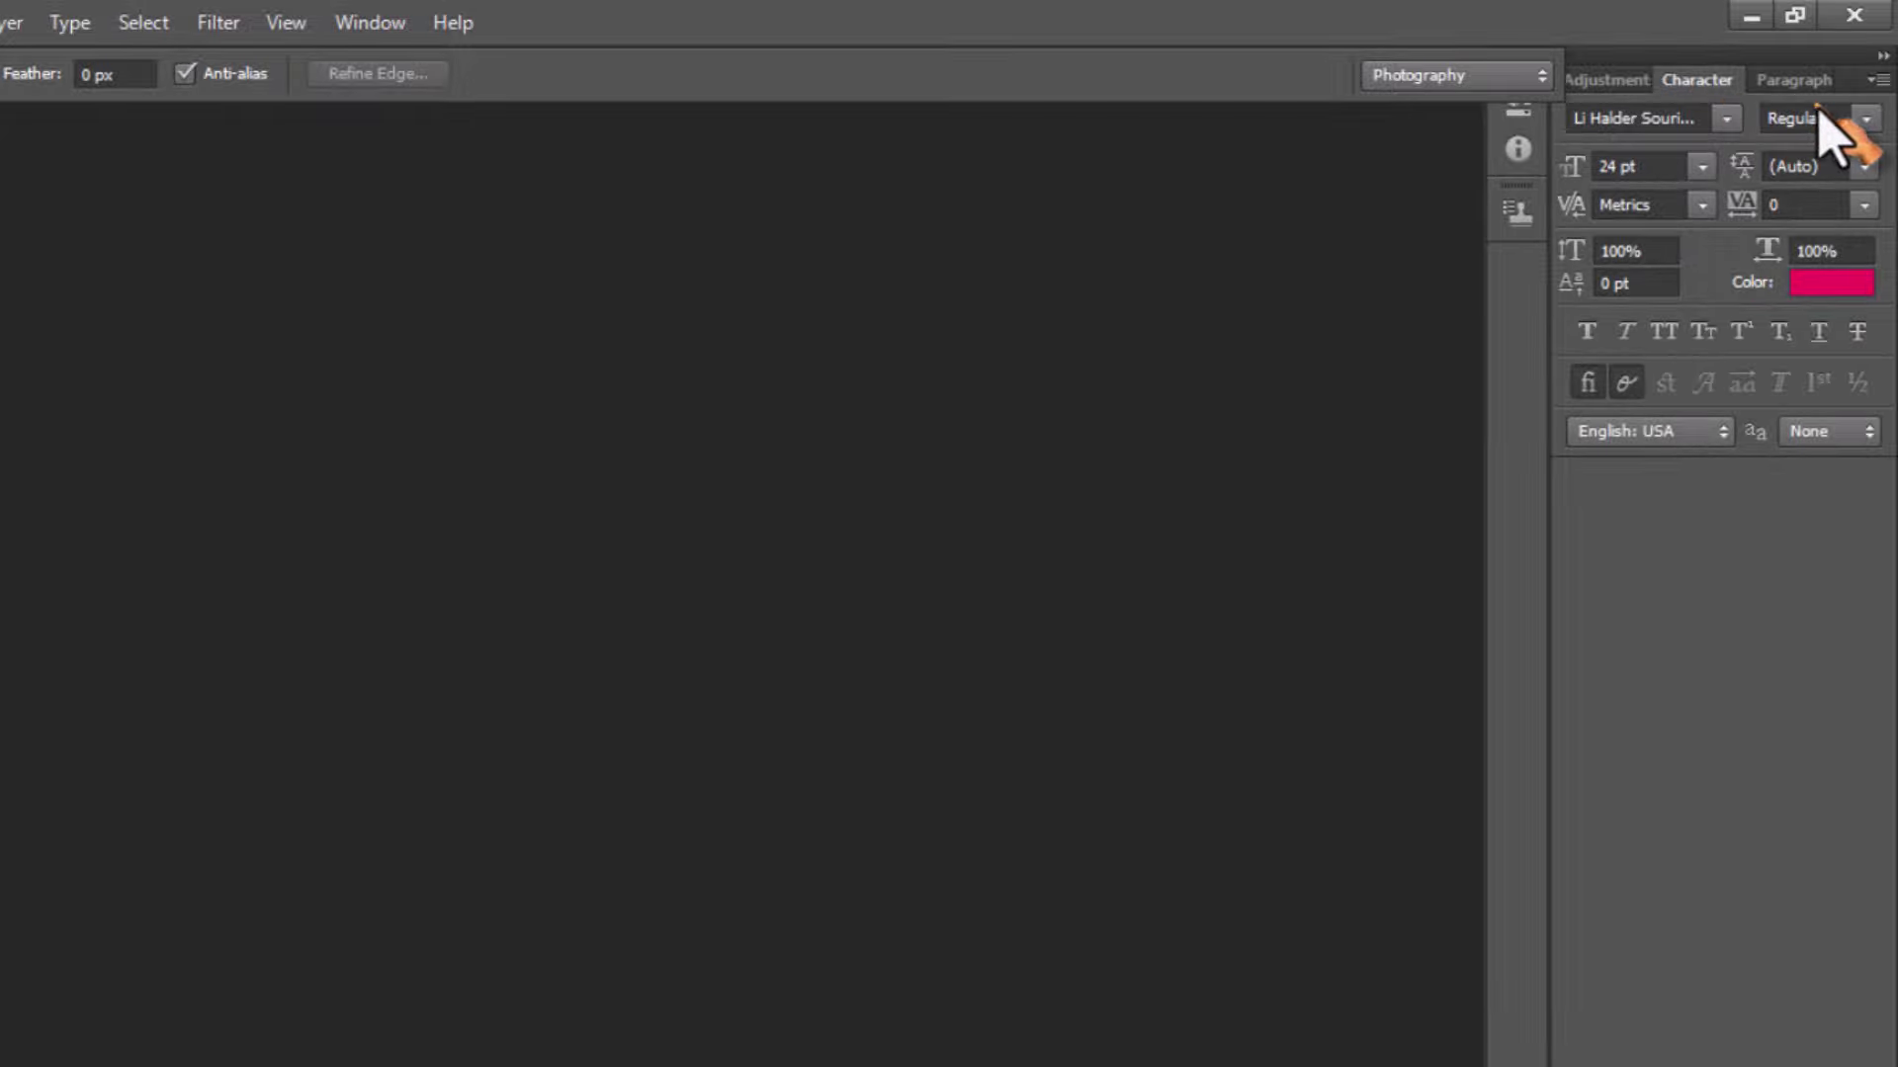
{"action": "left_click", "coordinate": [1877, 81]}
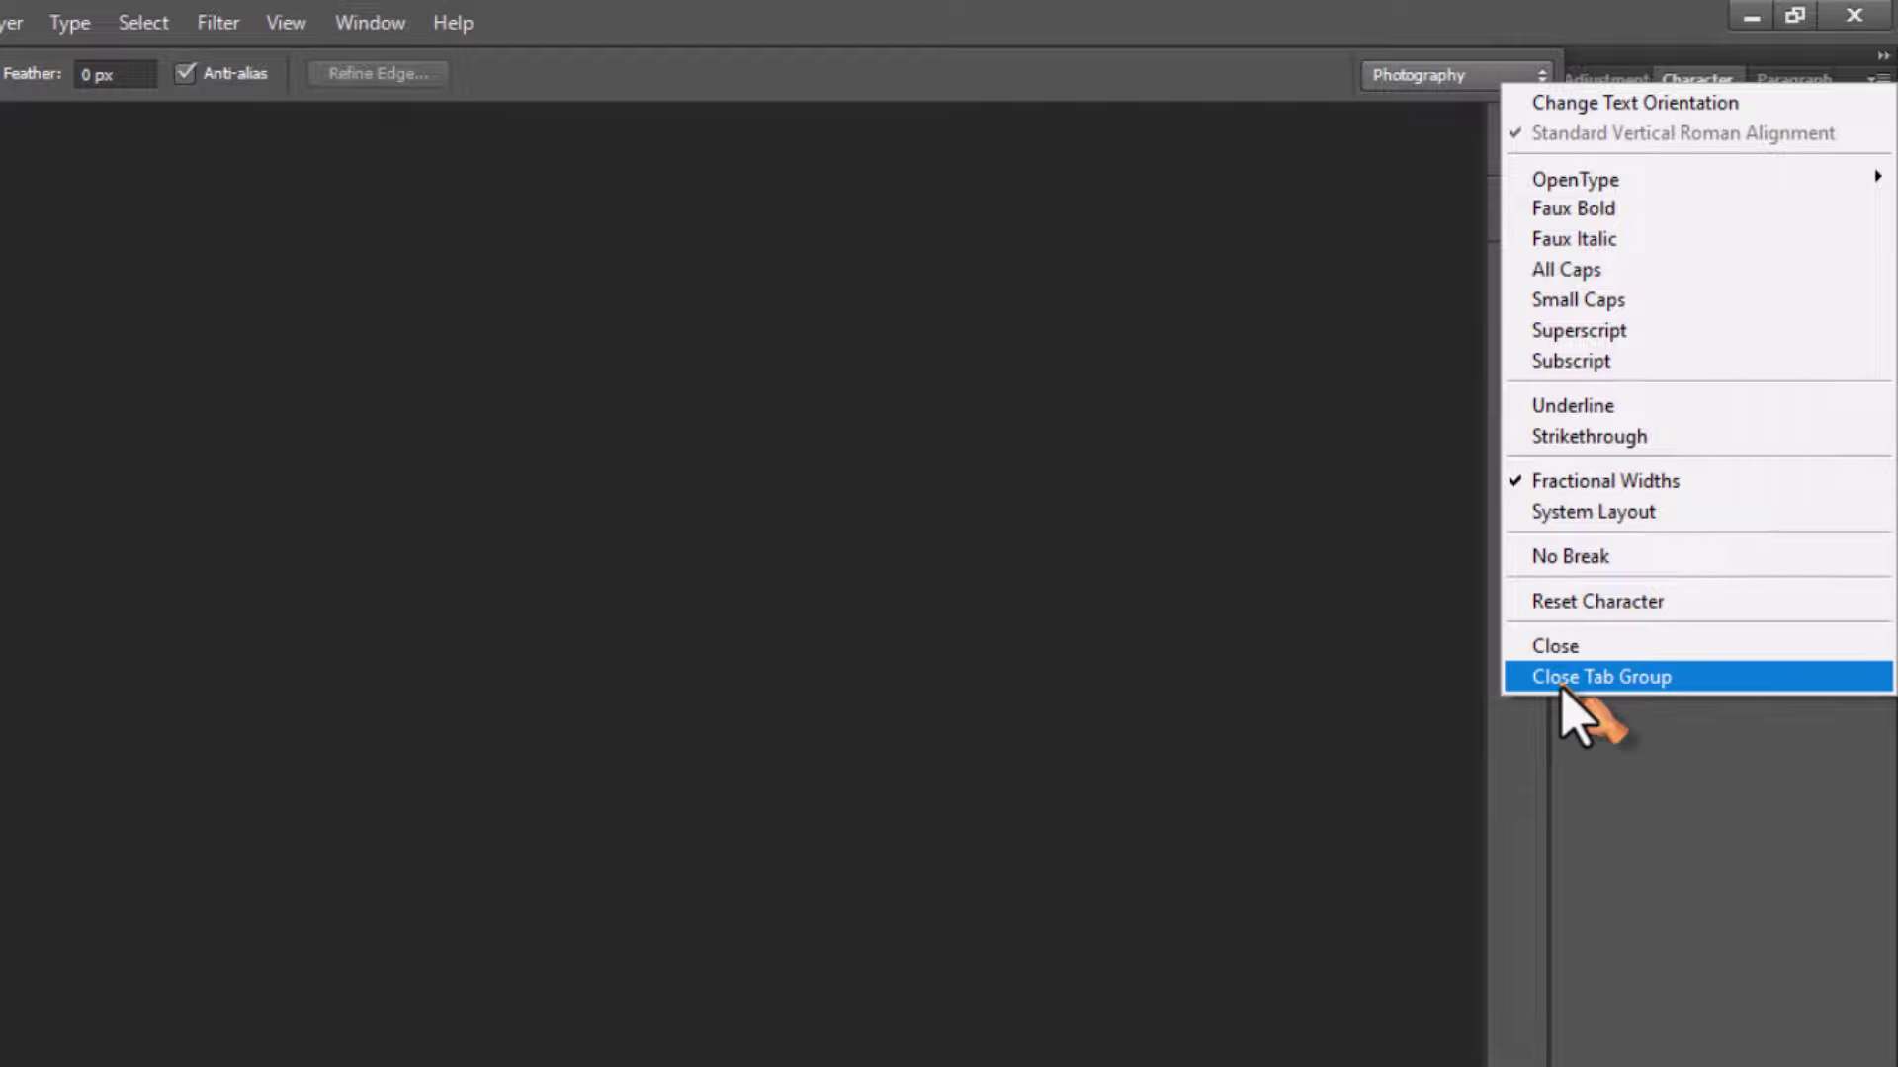
{"action": "left_click", "coordinate": [1593, 682]}
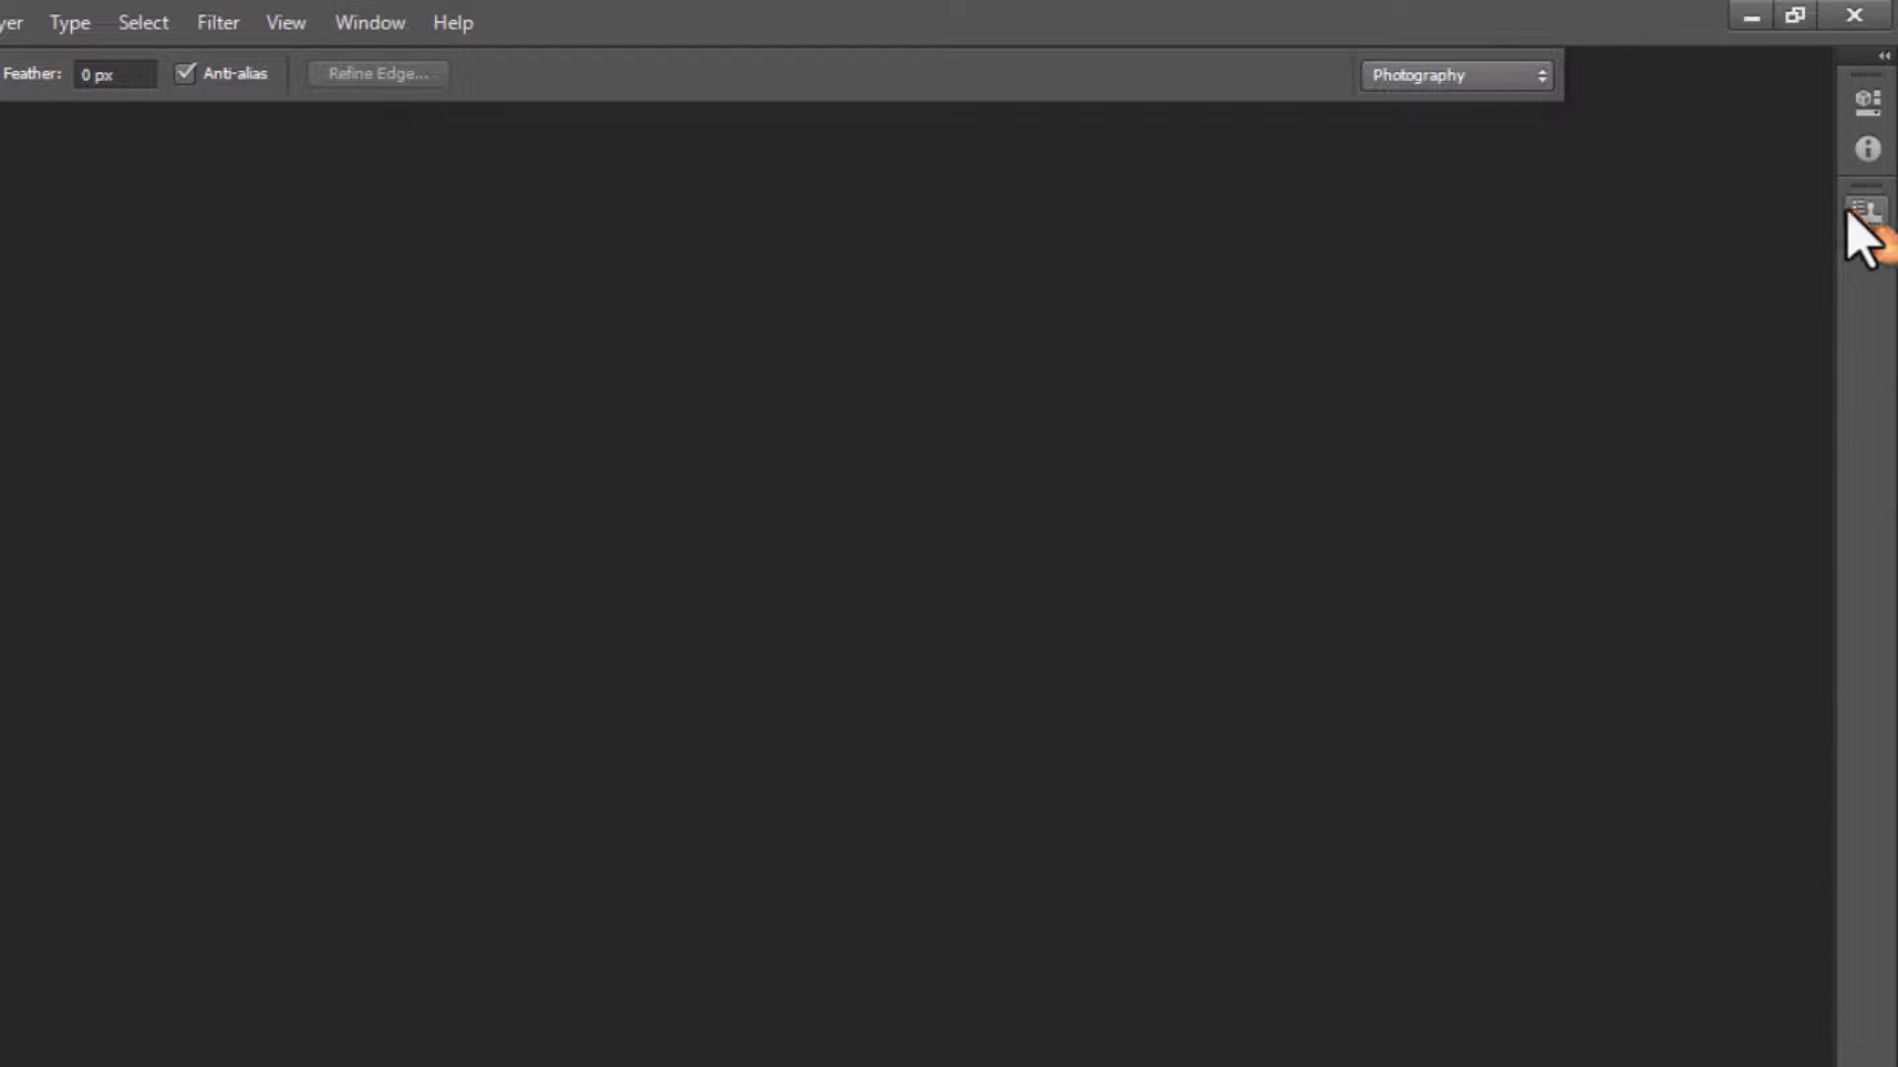
{"action": "left_click", "coordinate": [1884, 57]}
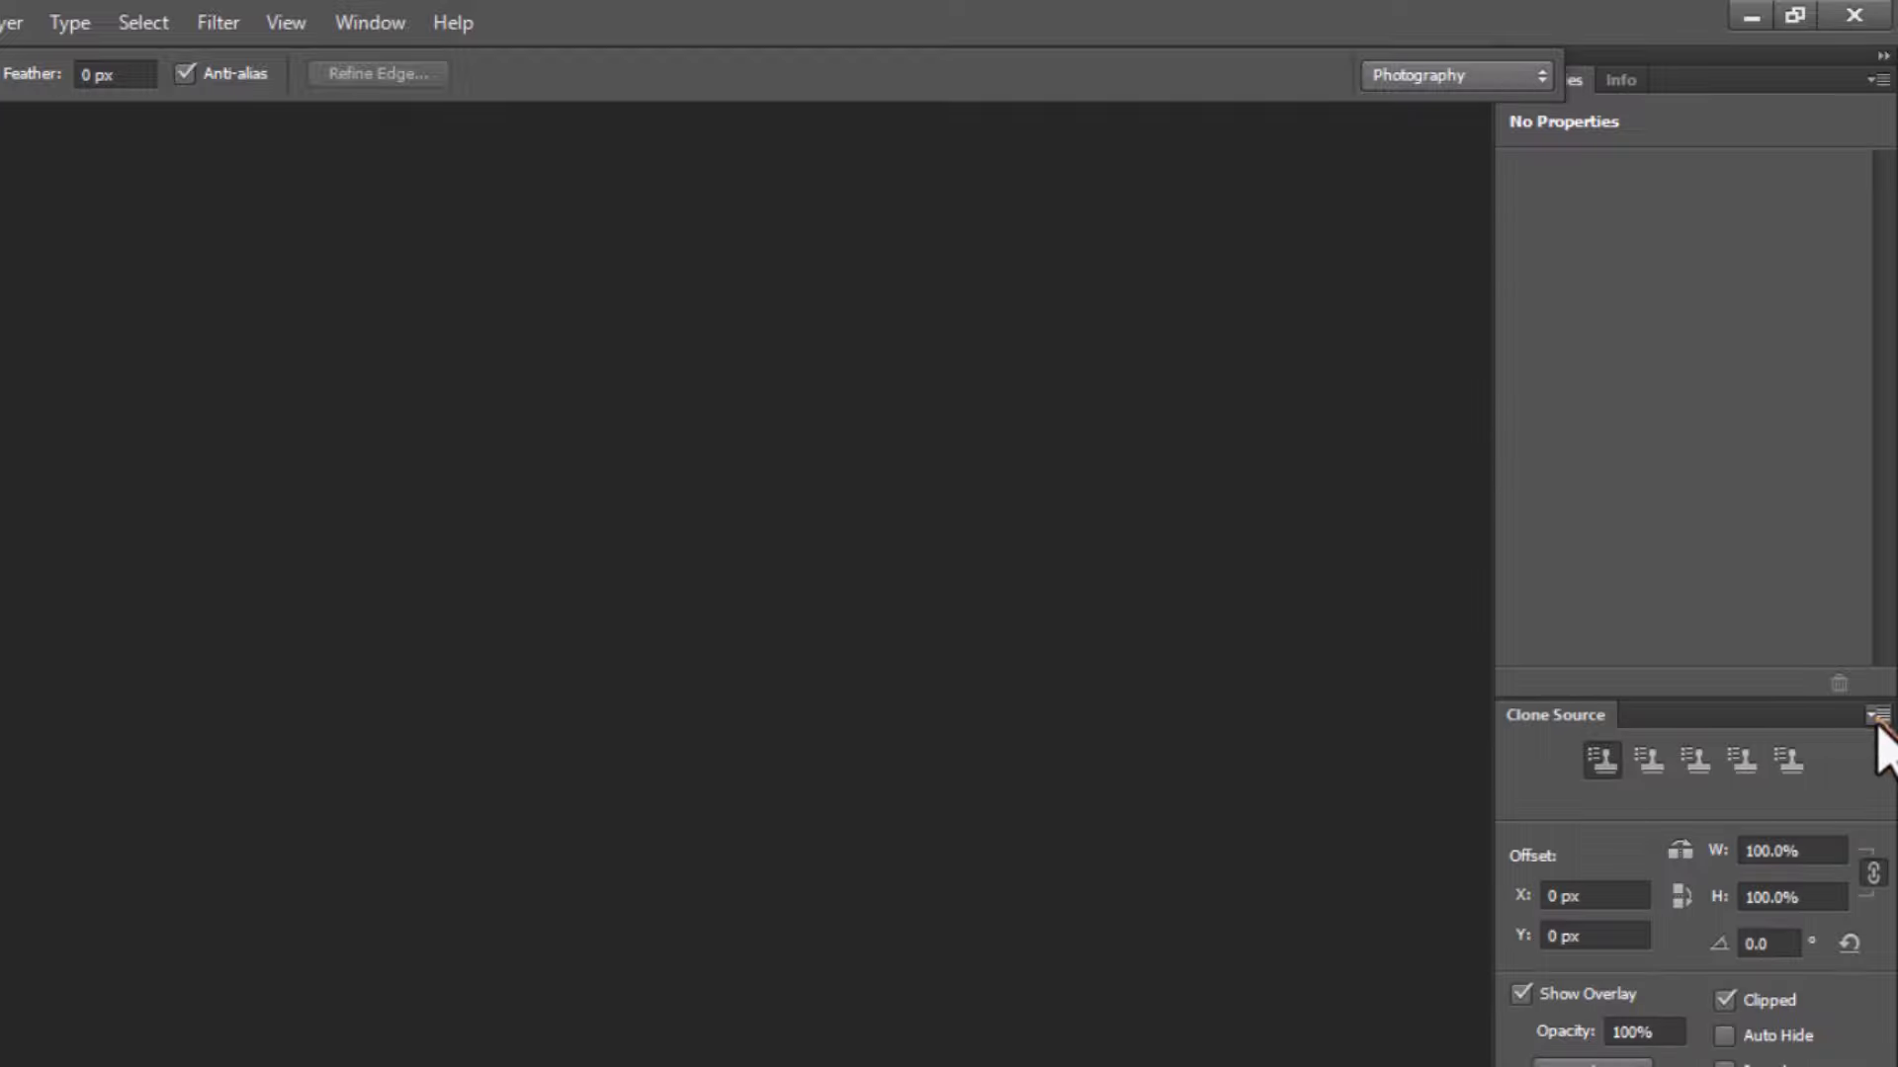
{"action": "left_click", "coordinate": [1875, 716]}
{"action": "left_click", "coordinate": [1831, 687]}
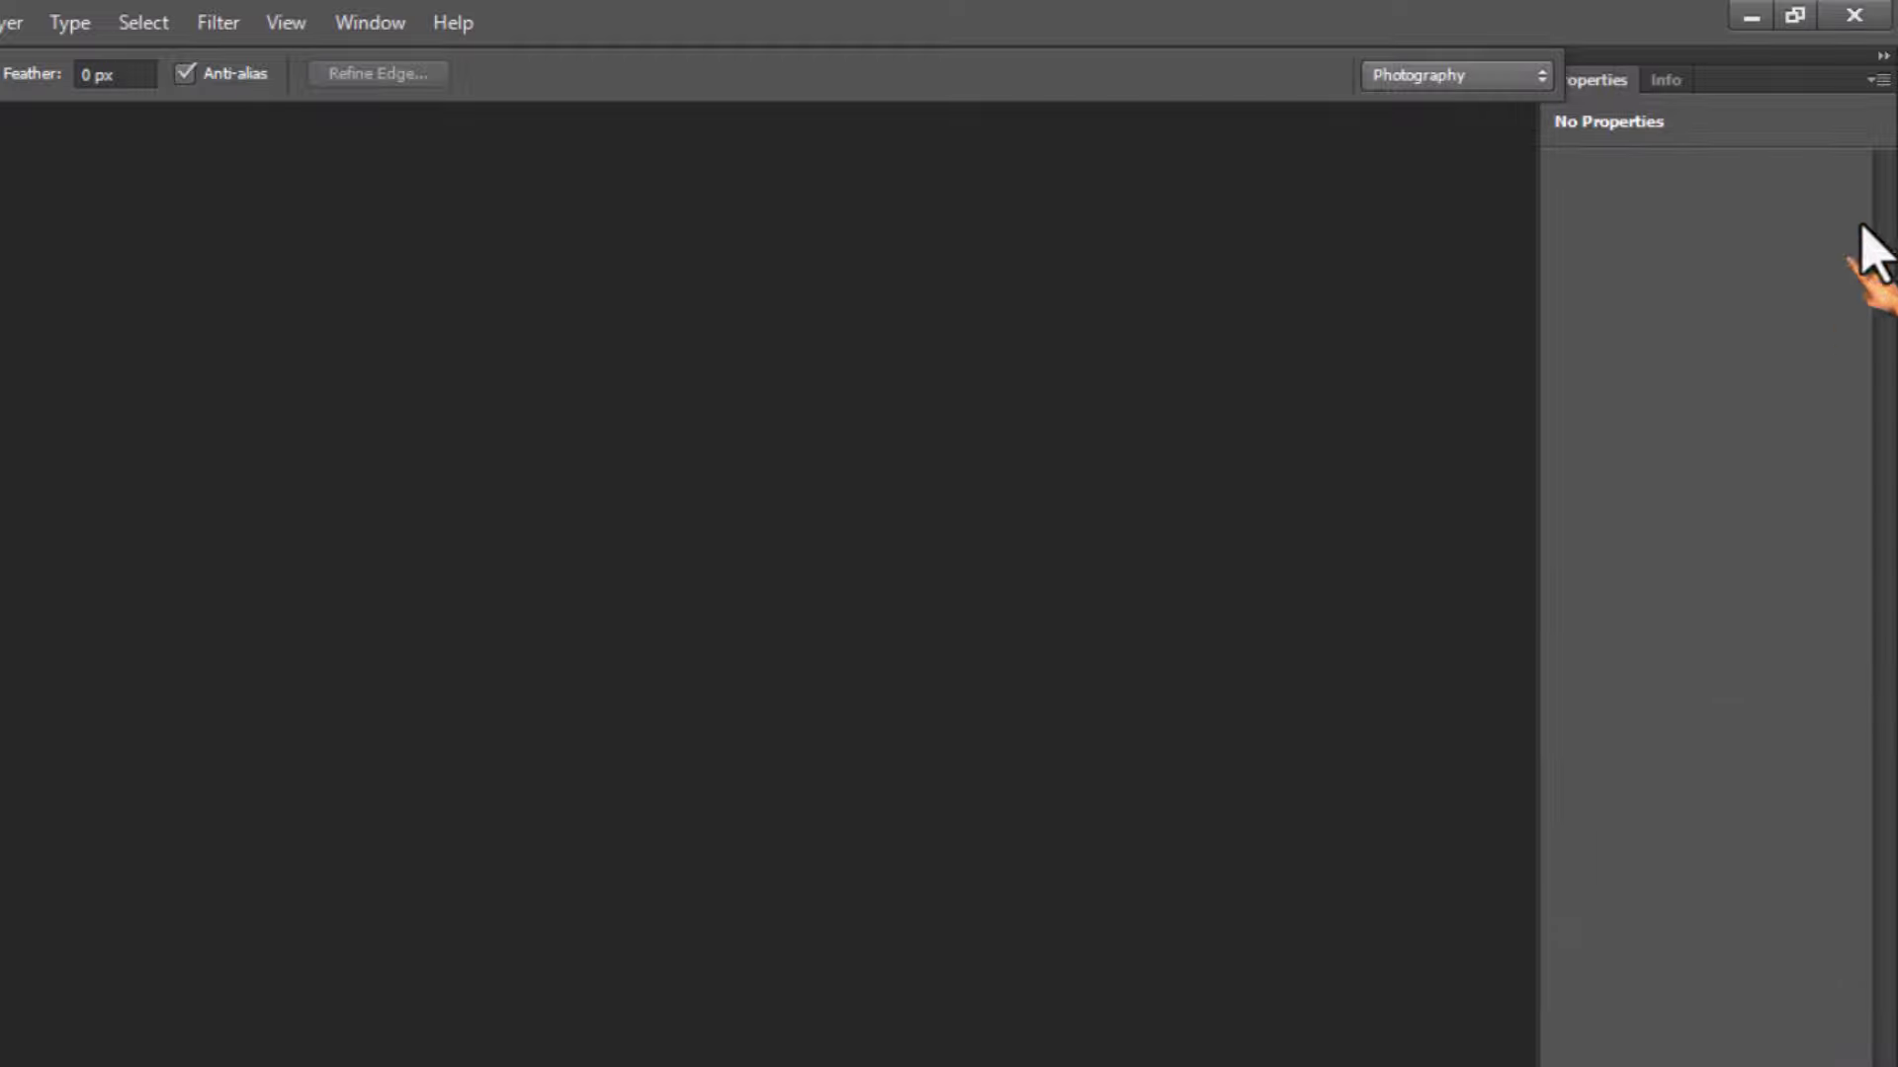
{"action": "left_click", "coordinate": [1876, 79]}
{"action": "left_click", "coordinate": [1836, 141]}
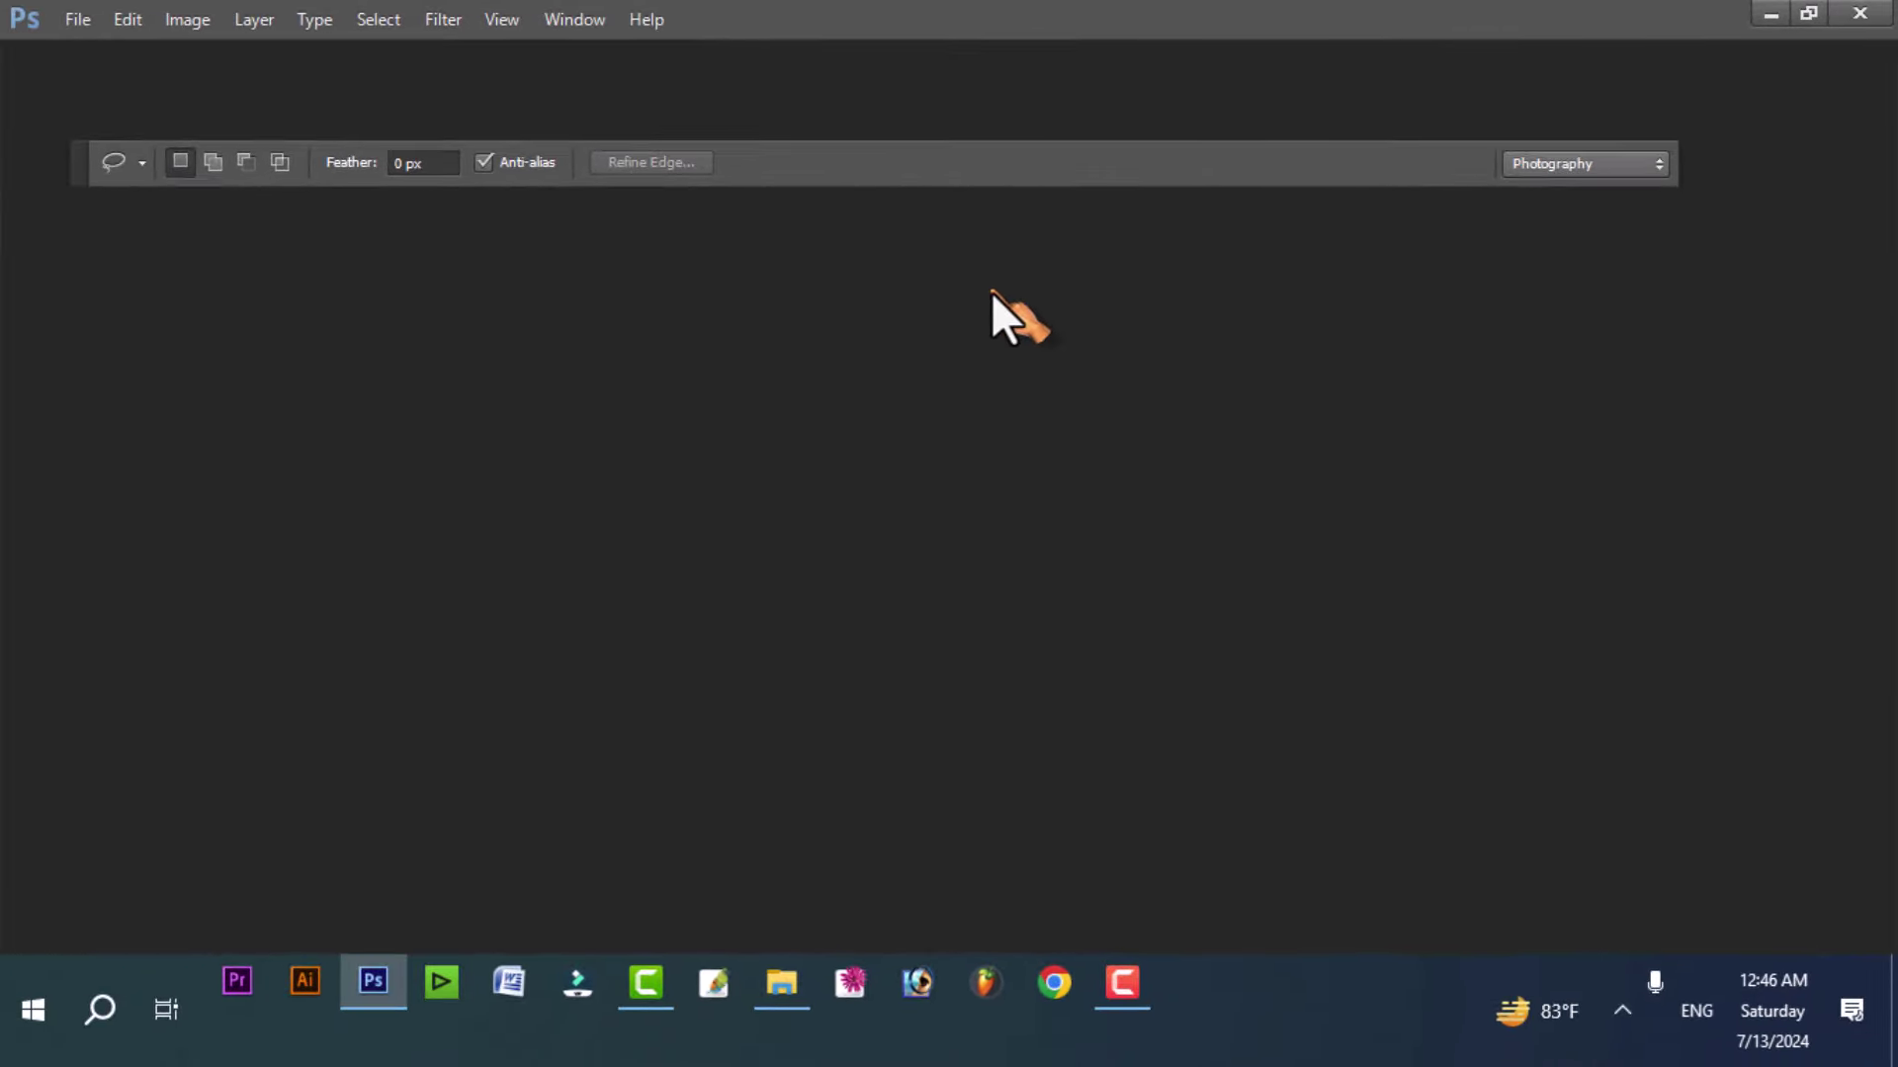
Step: Uncheck Options in the Window menu to hide the options bar
{"action": "left_click", "coordinate": [573, 22]}
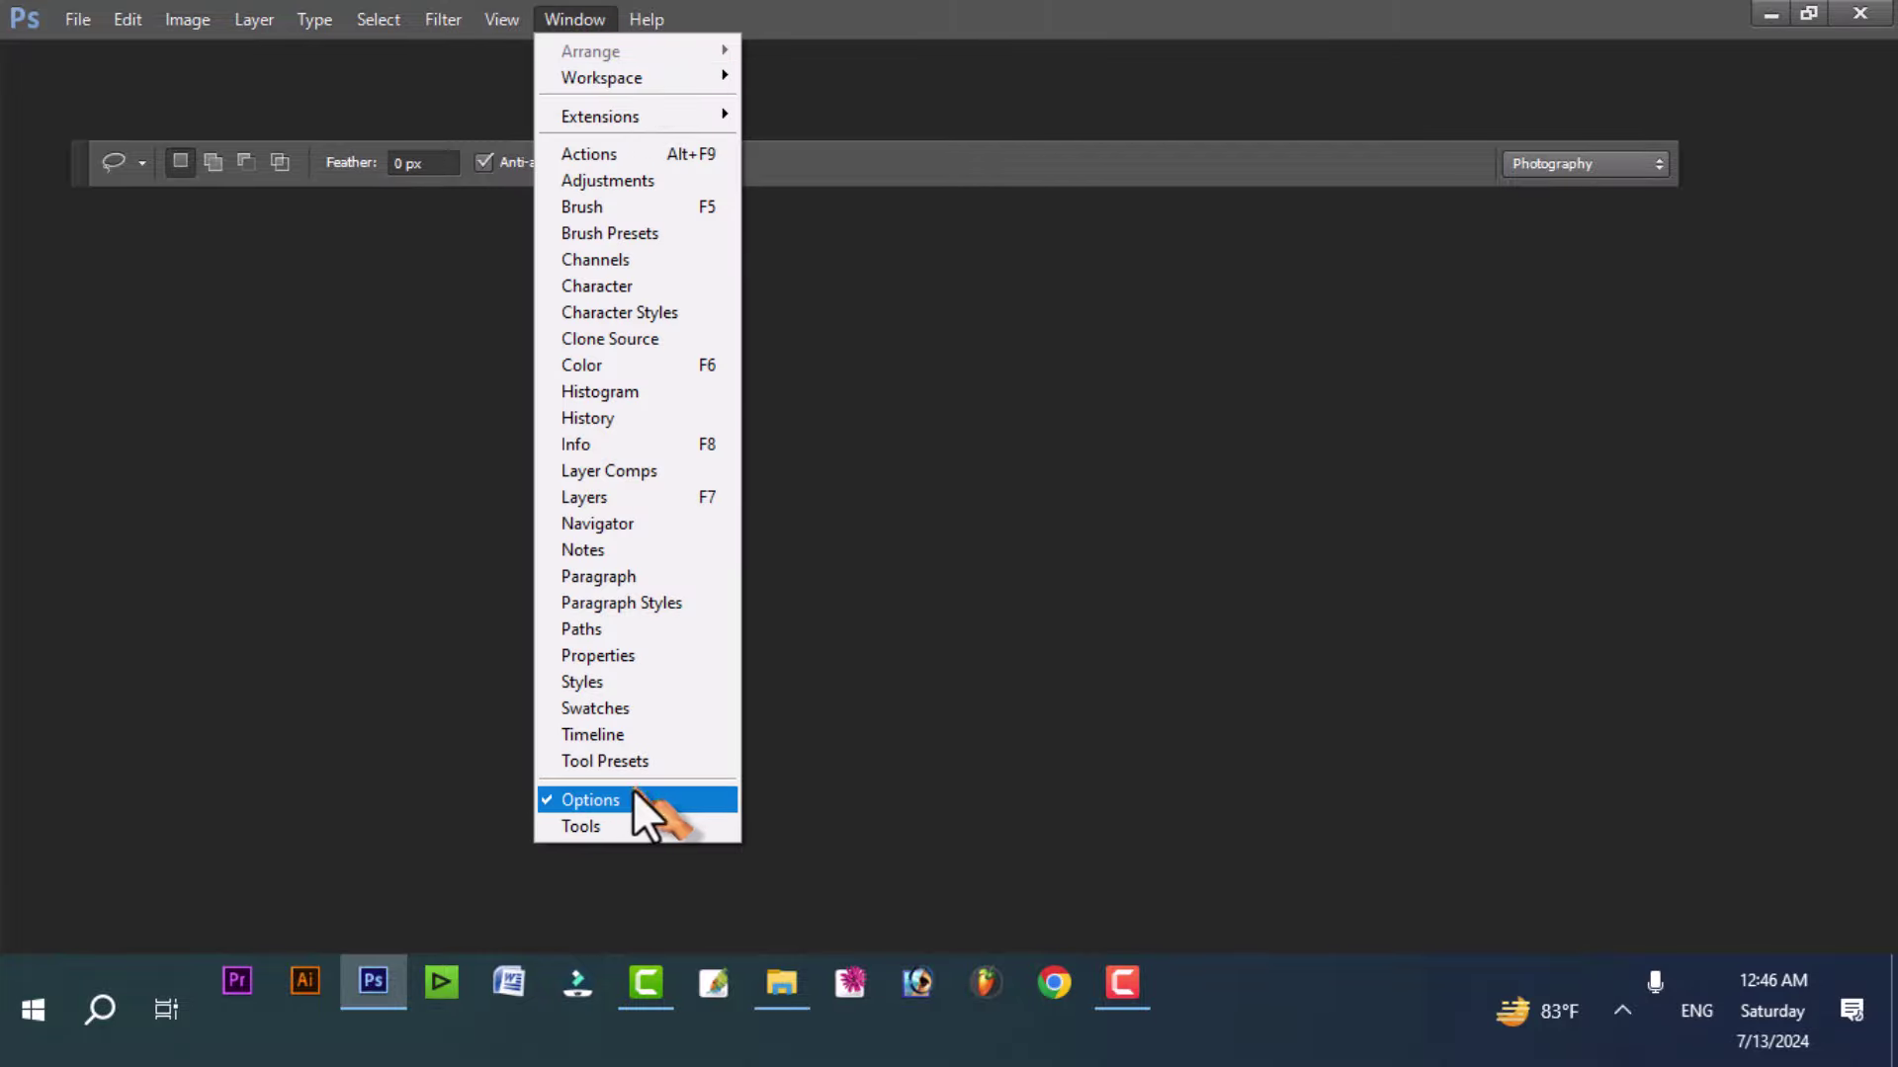
{"action": "left_click", "coordinate": [549, 803]}
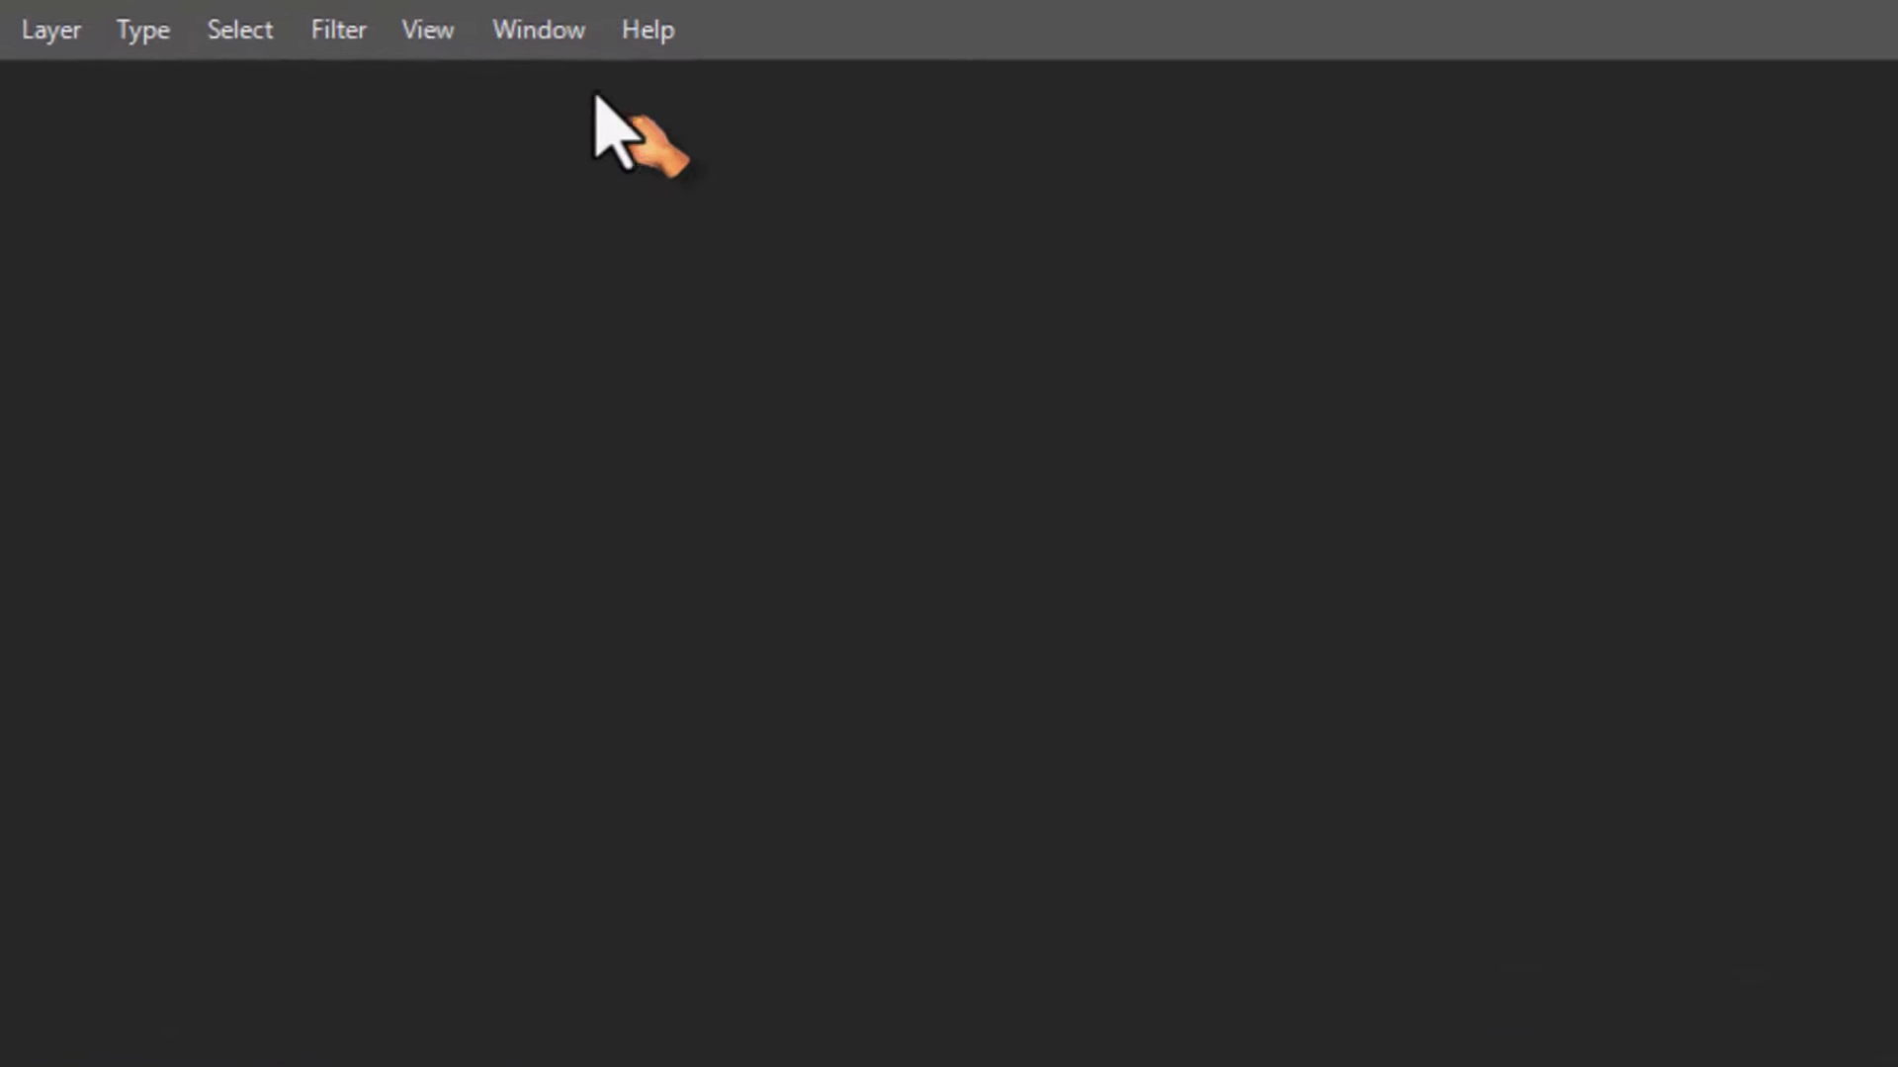
Step: Apply Window > Workspace > Reset Photography to restore the default layout
{"action": "left_click", "coordinate": [530, 33]}
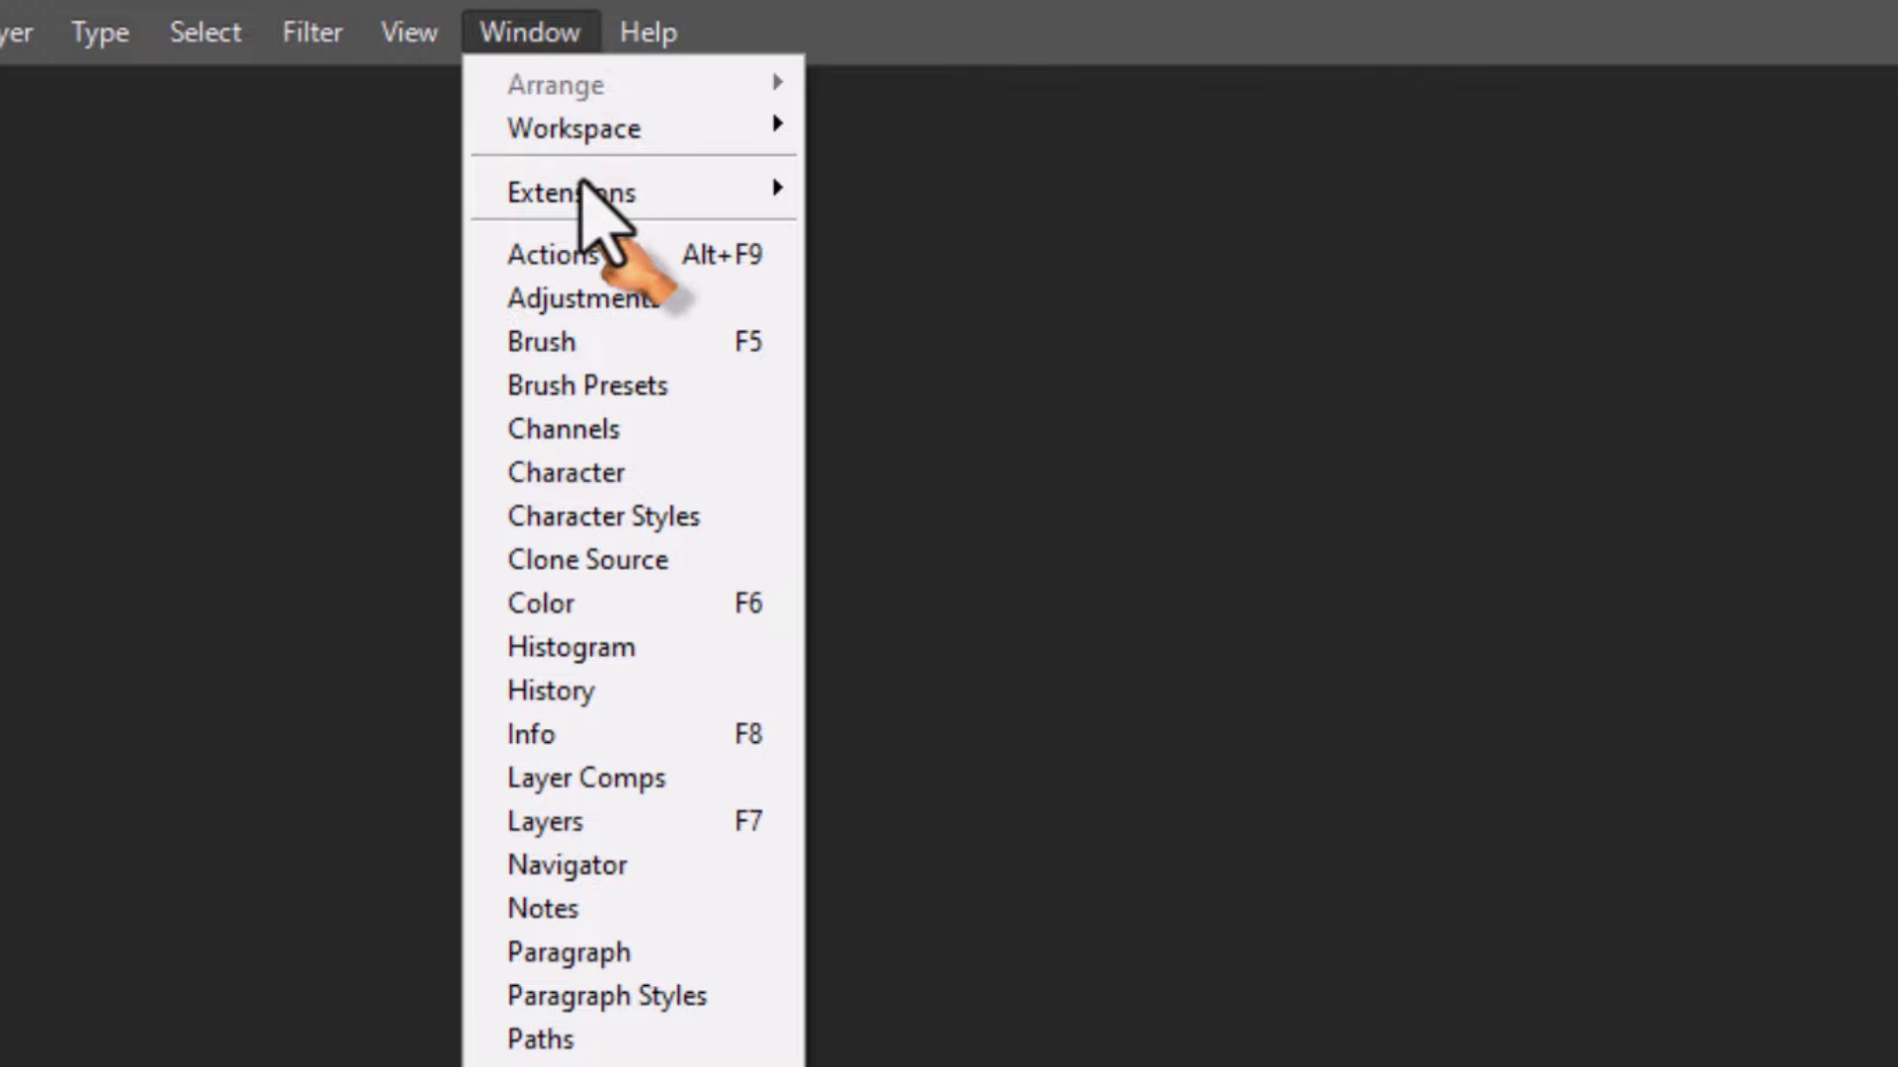
{"action": "mouse_move", "coordinate": [595, 91]}
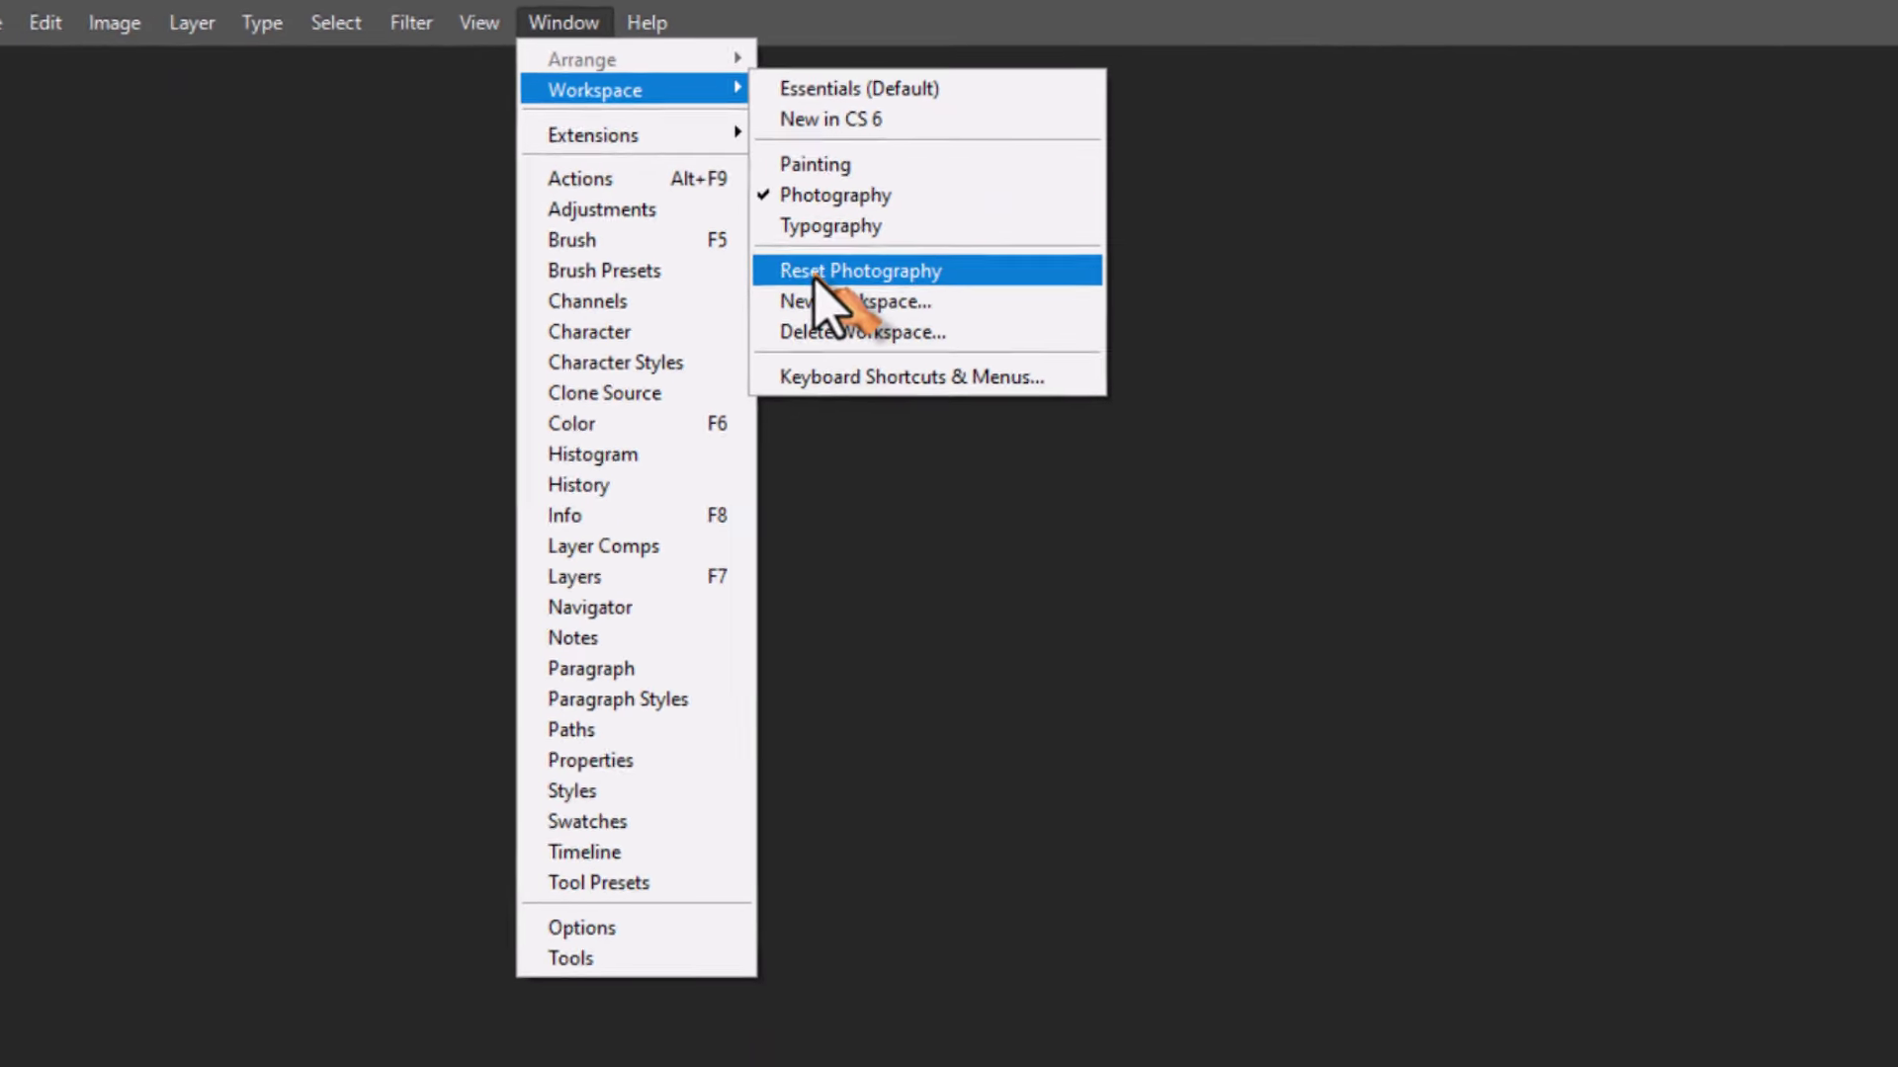
{"action": "left_click", "coordinate": [790, 239]}
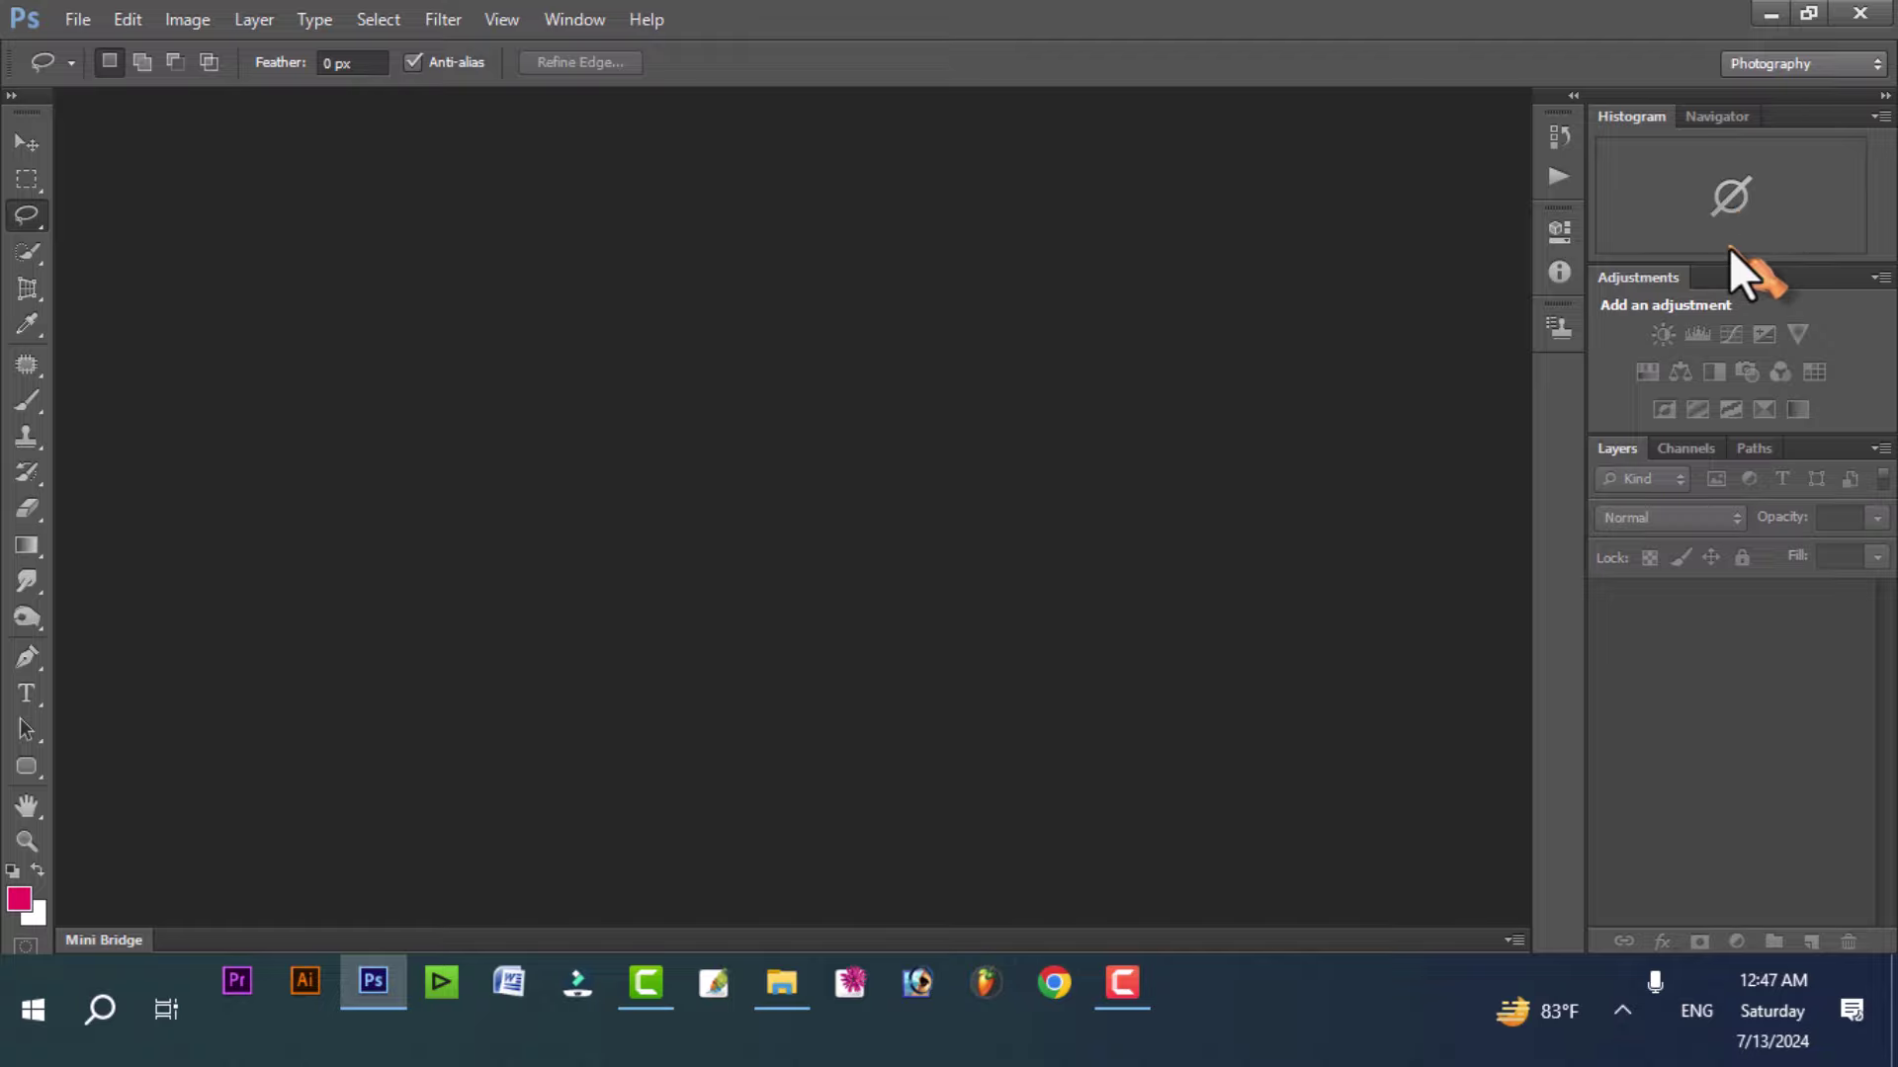
Step: Show the Color panel and dock it into the right-hand panel column
{"action": "left_click", "coordinate": [571, 20]}
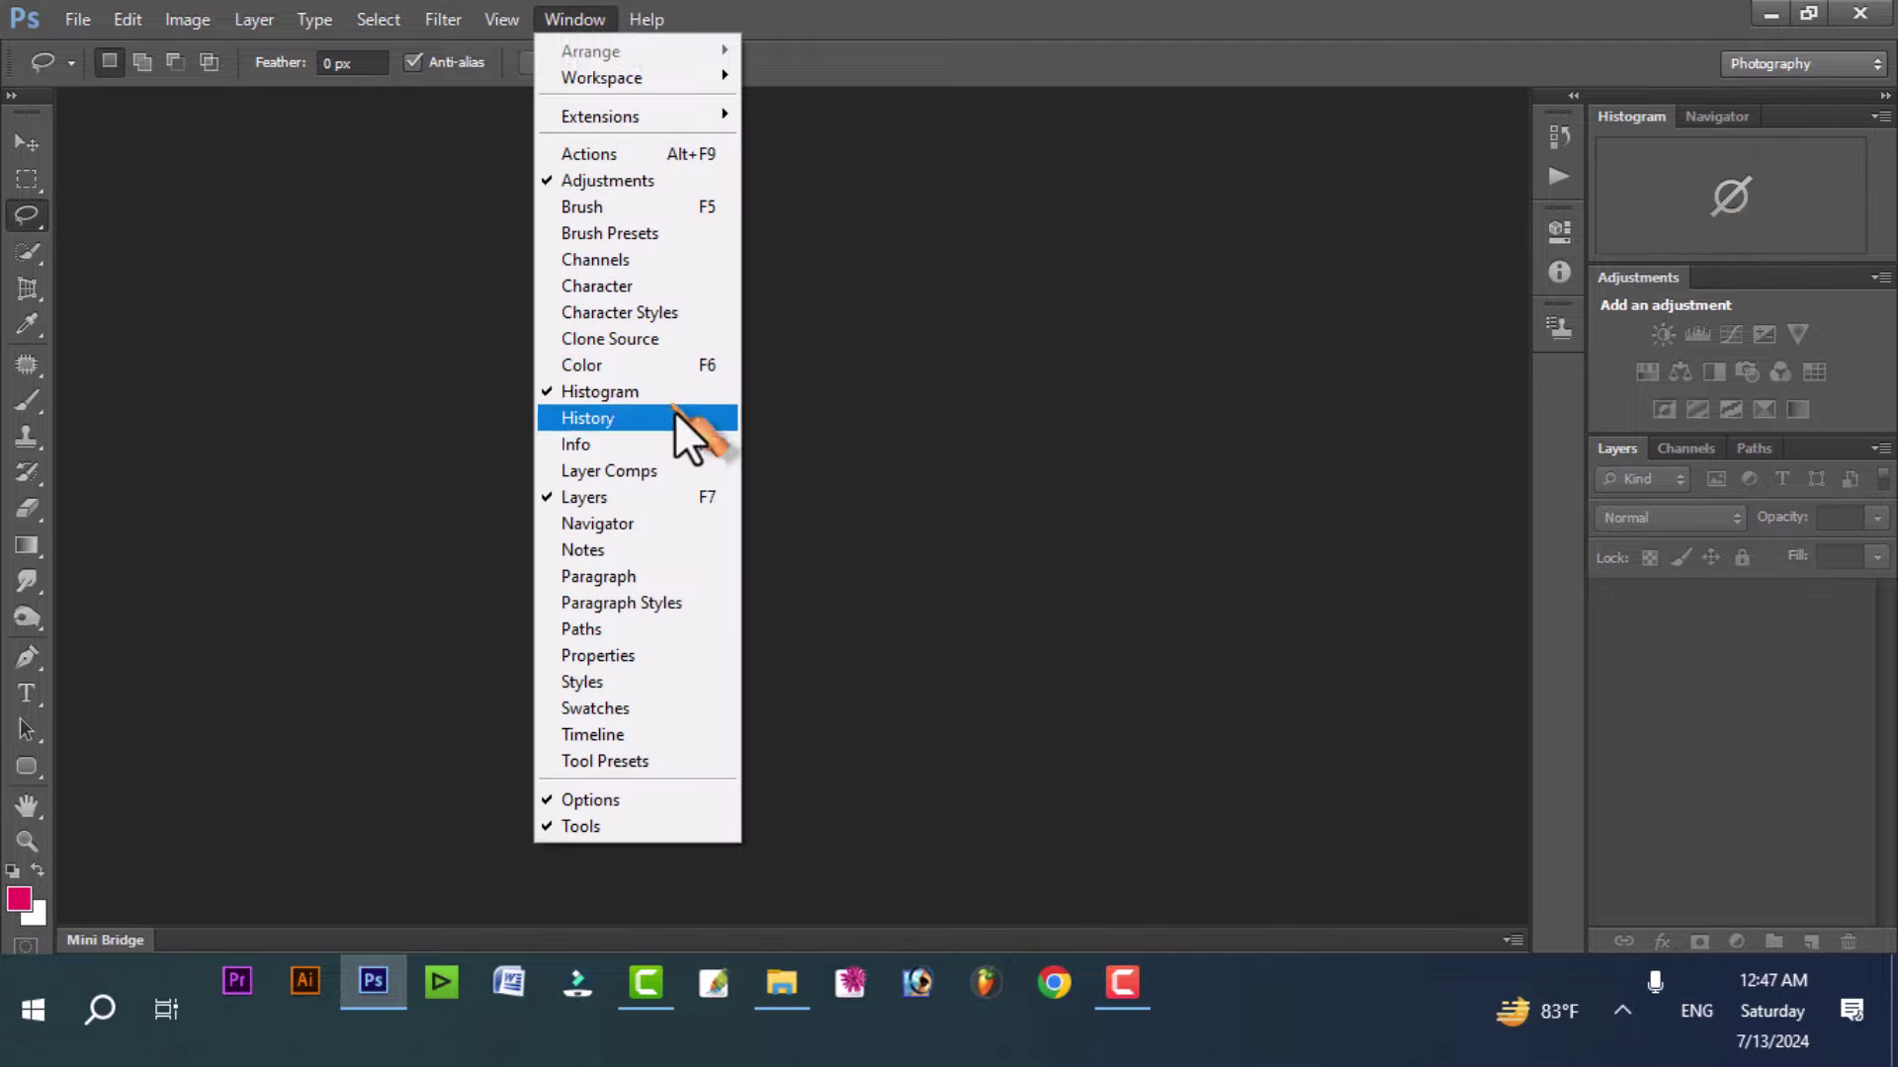
{"action": "left_click", "coordinate": [593, 366]}
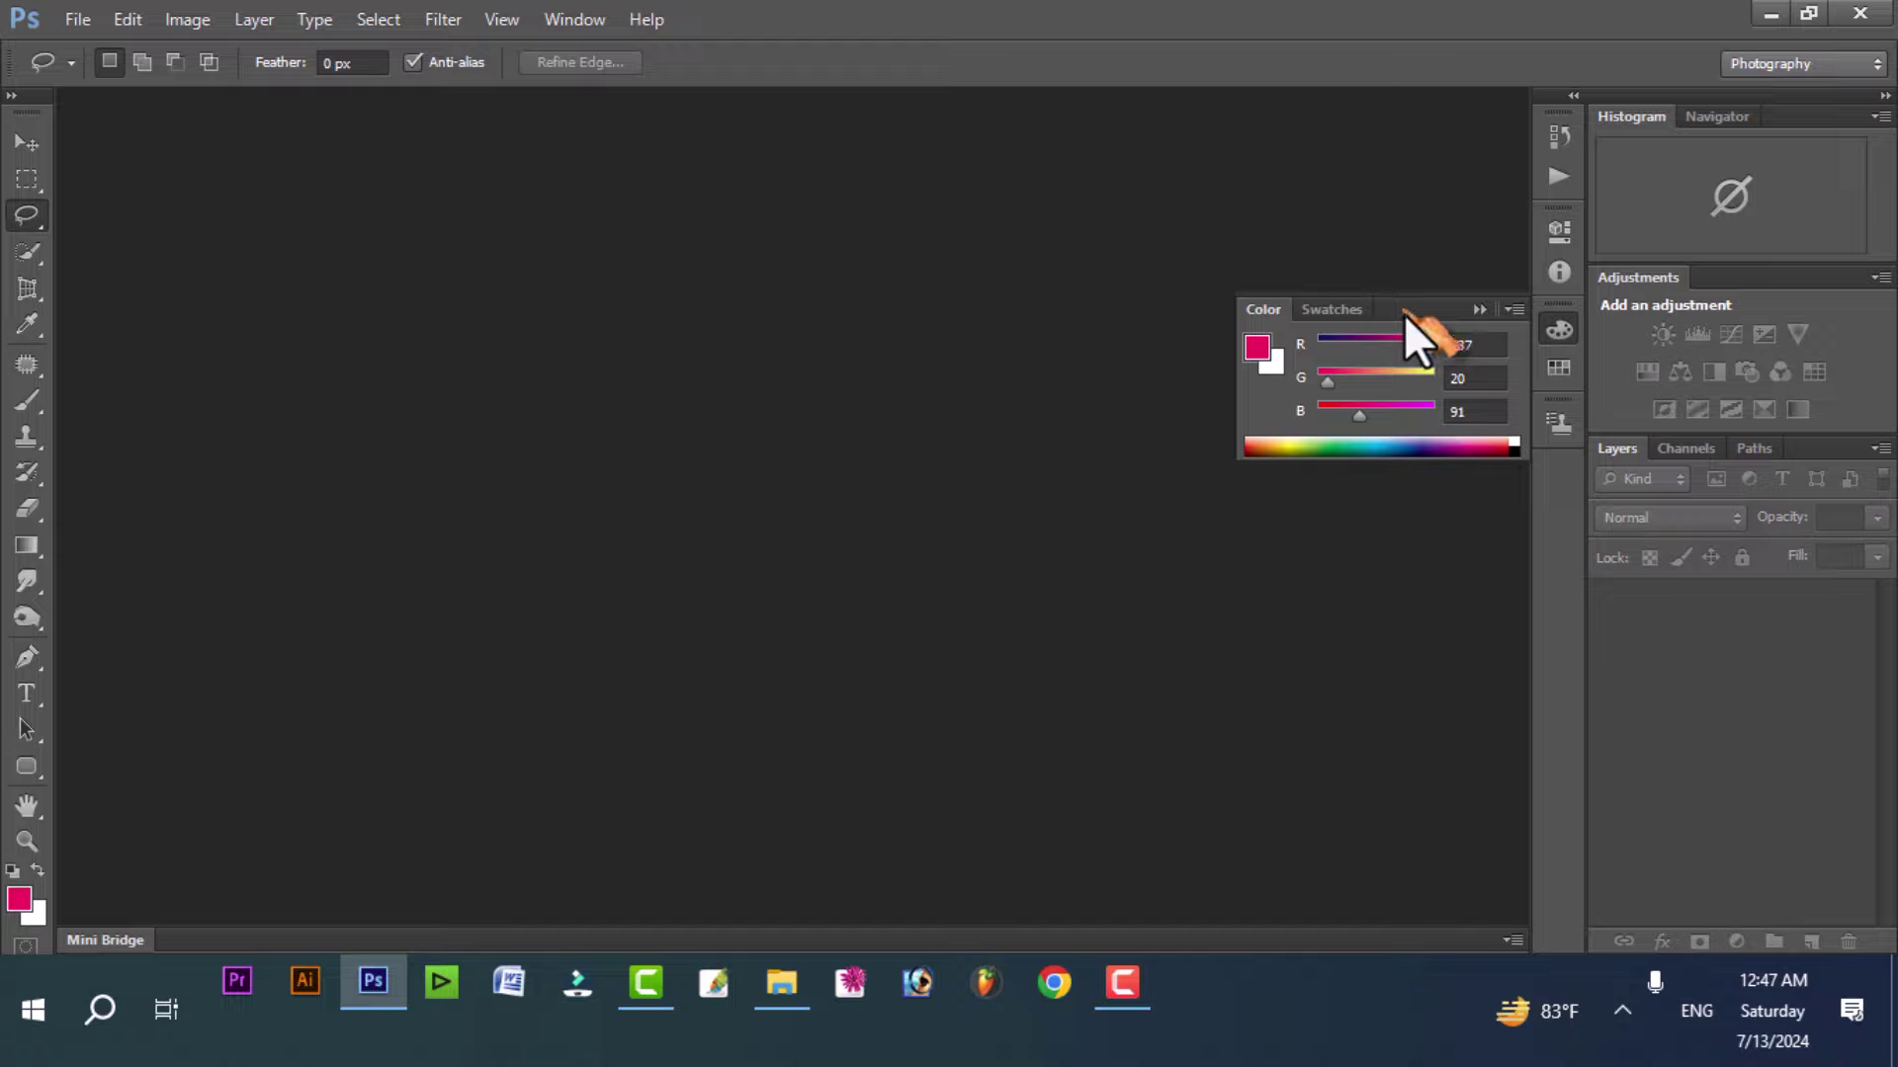
{"action": "mouse_move", "coordinate": [1402, 311]}
{"action": "left_mouse_down"}
{"action": "mouse_move", "coordinate": [1480, 334]}
{"action": "mouse_move", "coordinate": [1799, 286]}
{"action": "left_mouse_up"}
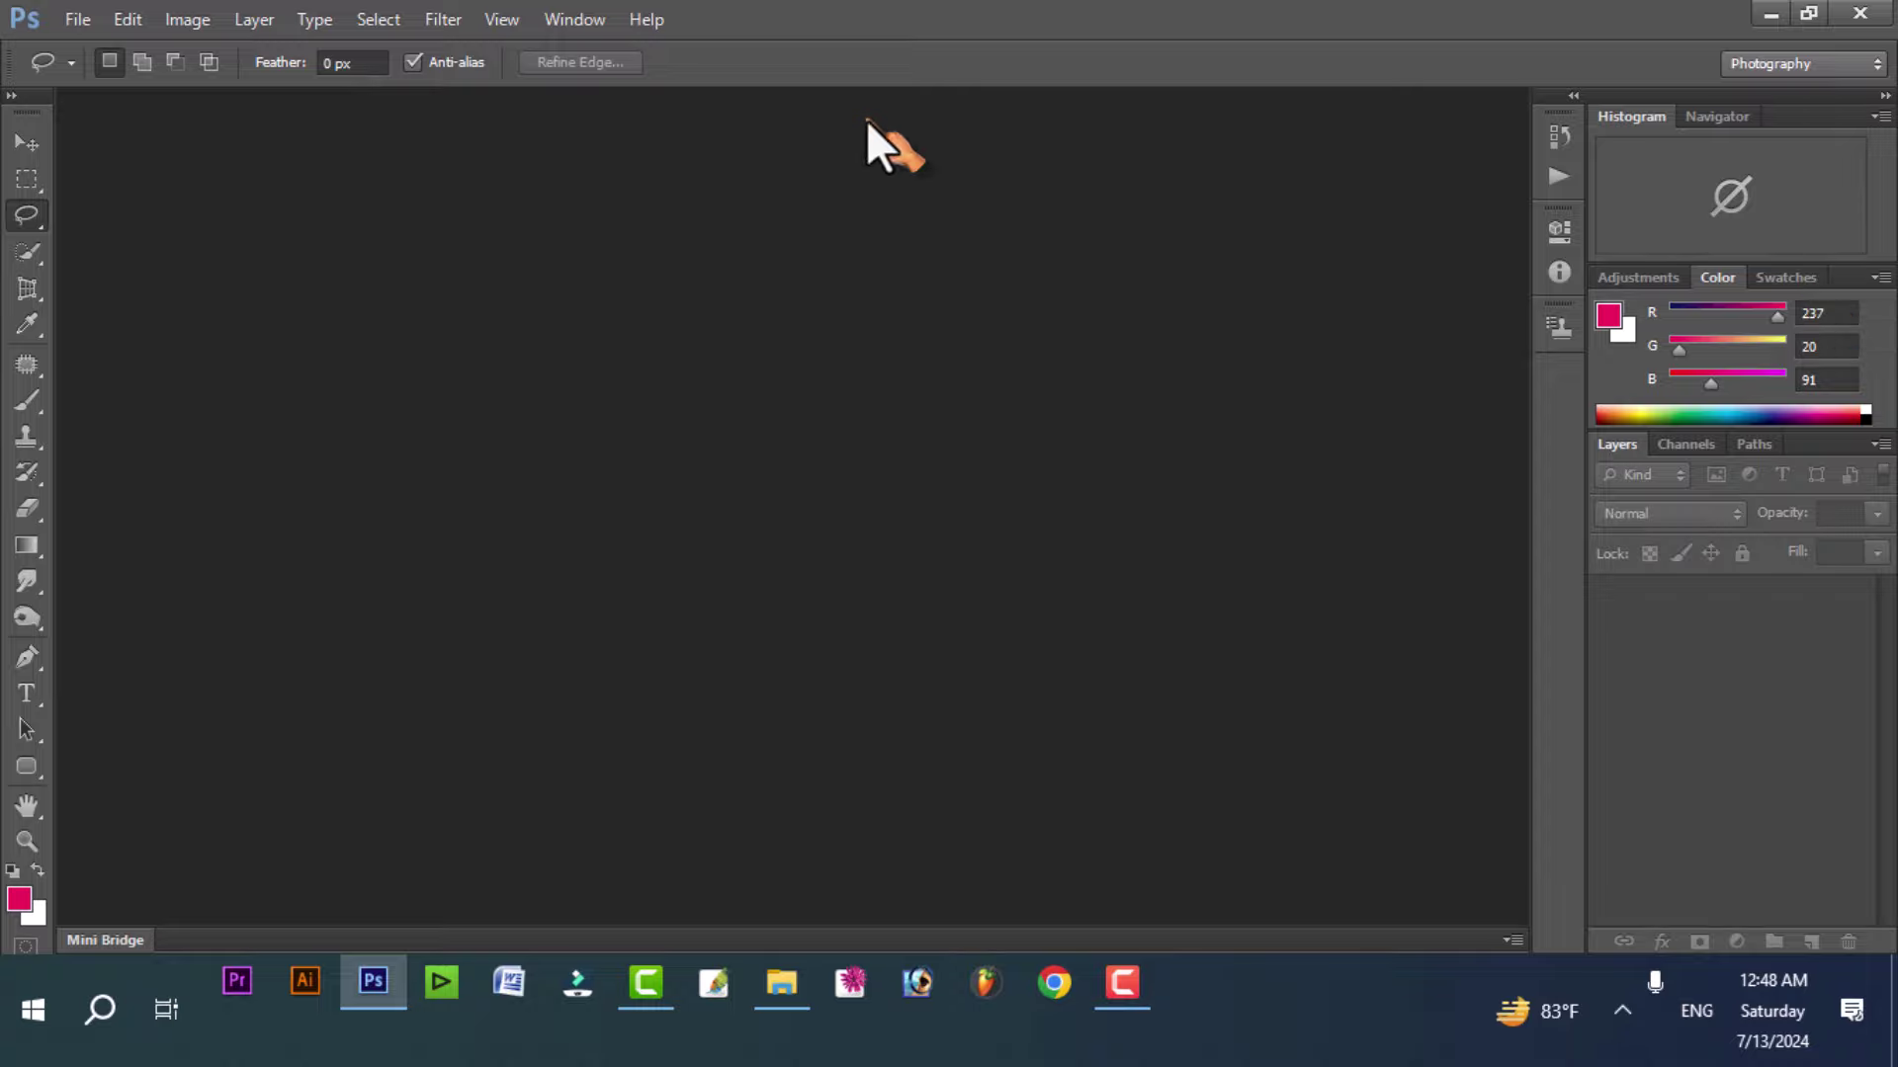
Step: Dock the Character panel on the right, then view the Channels, Paths and Layers tabs
{"action": "left_click", "coordinate": [580, 21]}
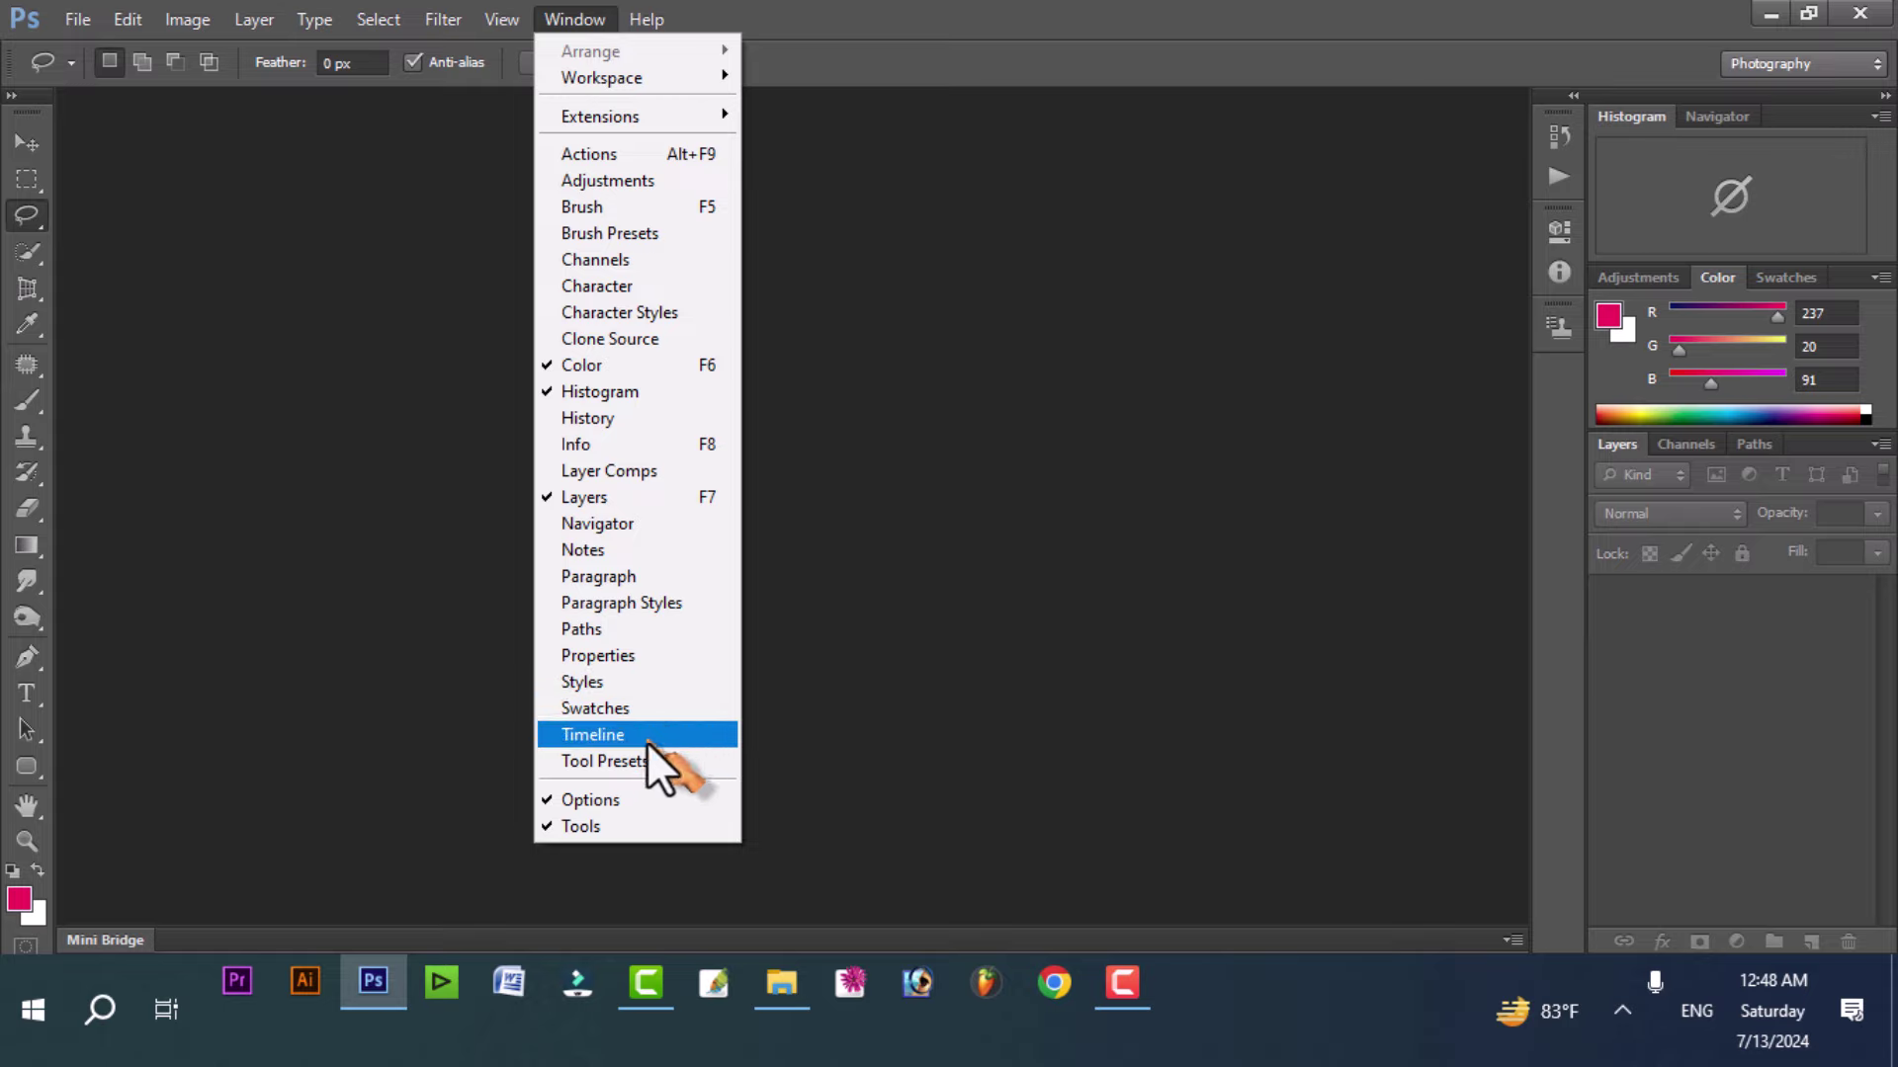
{"action": "left_click", "coordinate": [626, 289]}
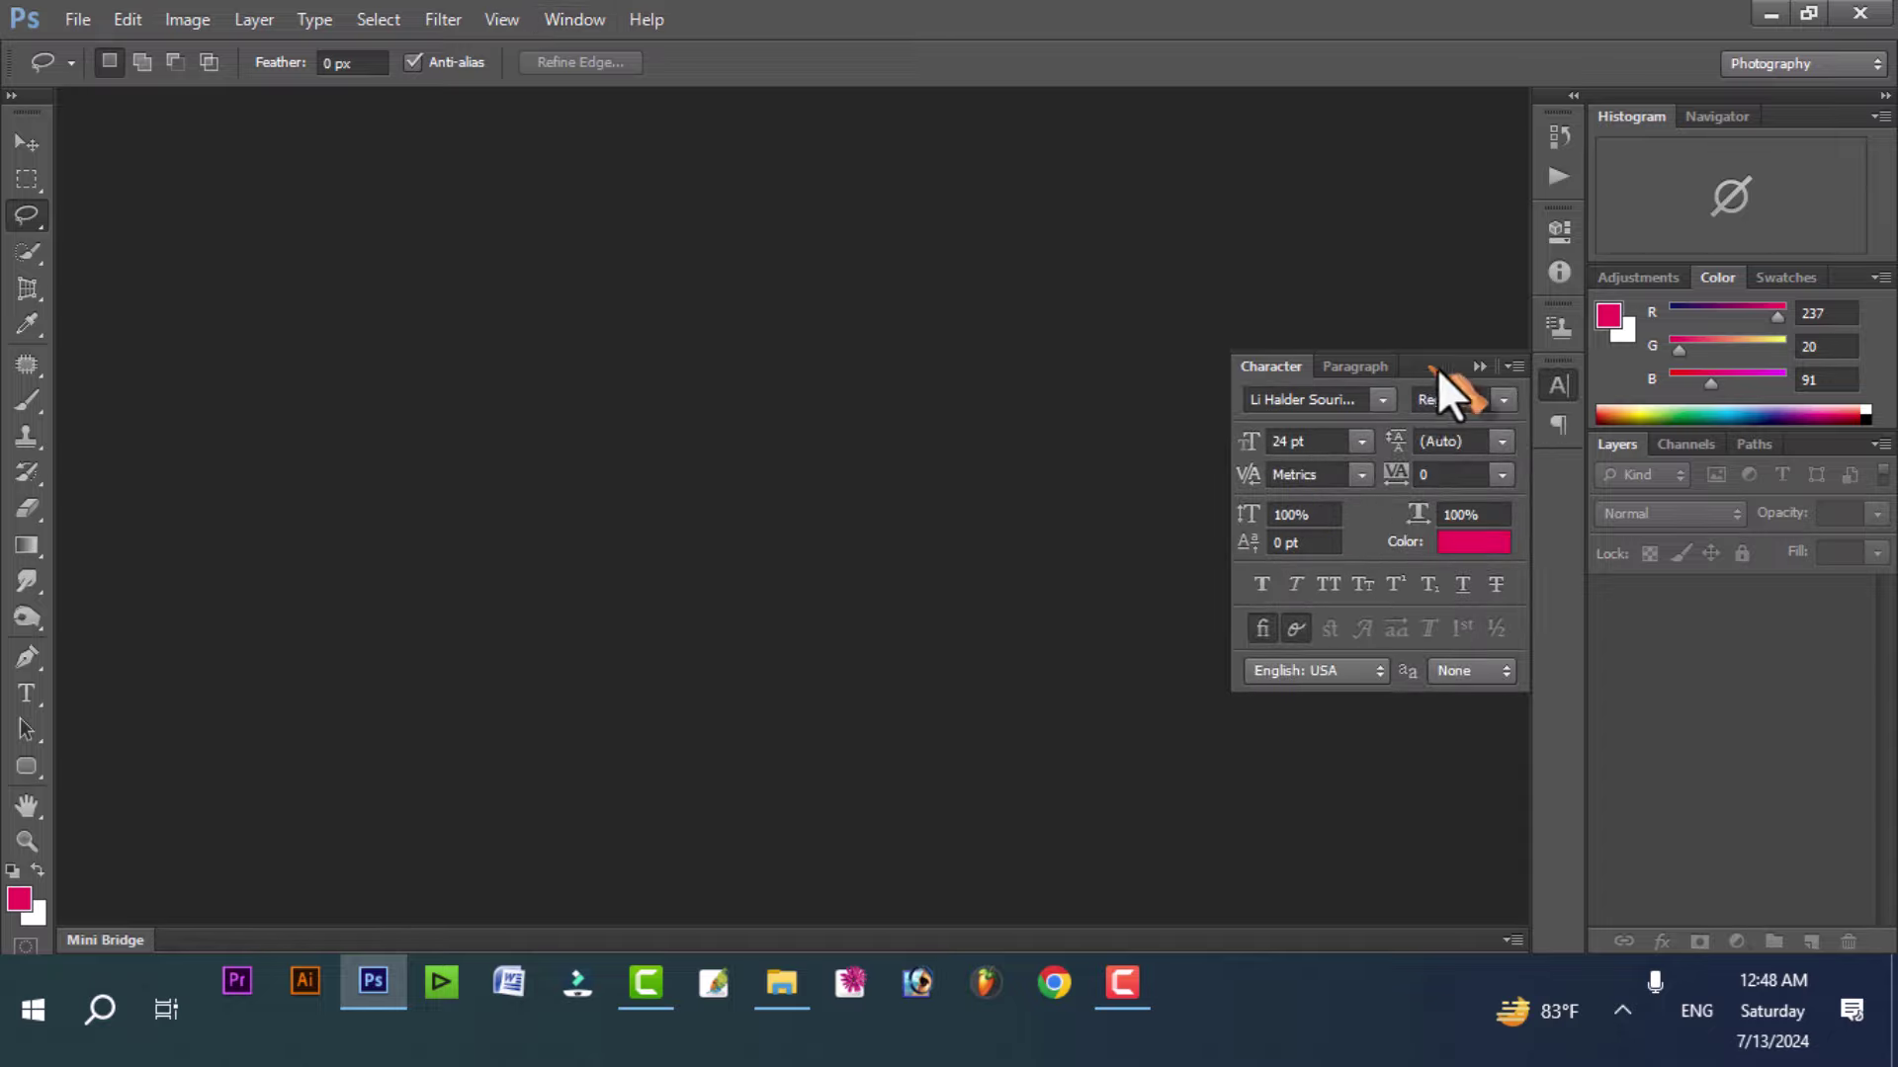
{"action": "mouse_move", "coordinate": [1445, 379]}
{"action": "left_mouse_down"}
{"action": "mouse_move", "coordinate": [1784, 578]}
{"action": "mouse_move", "coordinate": [1739, 116]}
{"action": "left_mouse_up"}
{"action": "left_click", "coordinate": [1706, 474]}
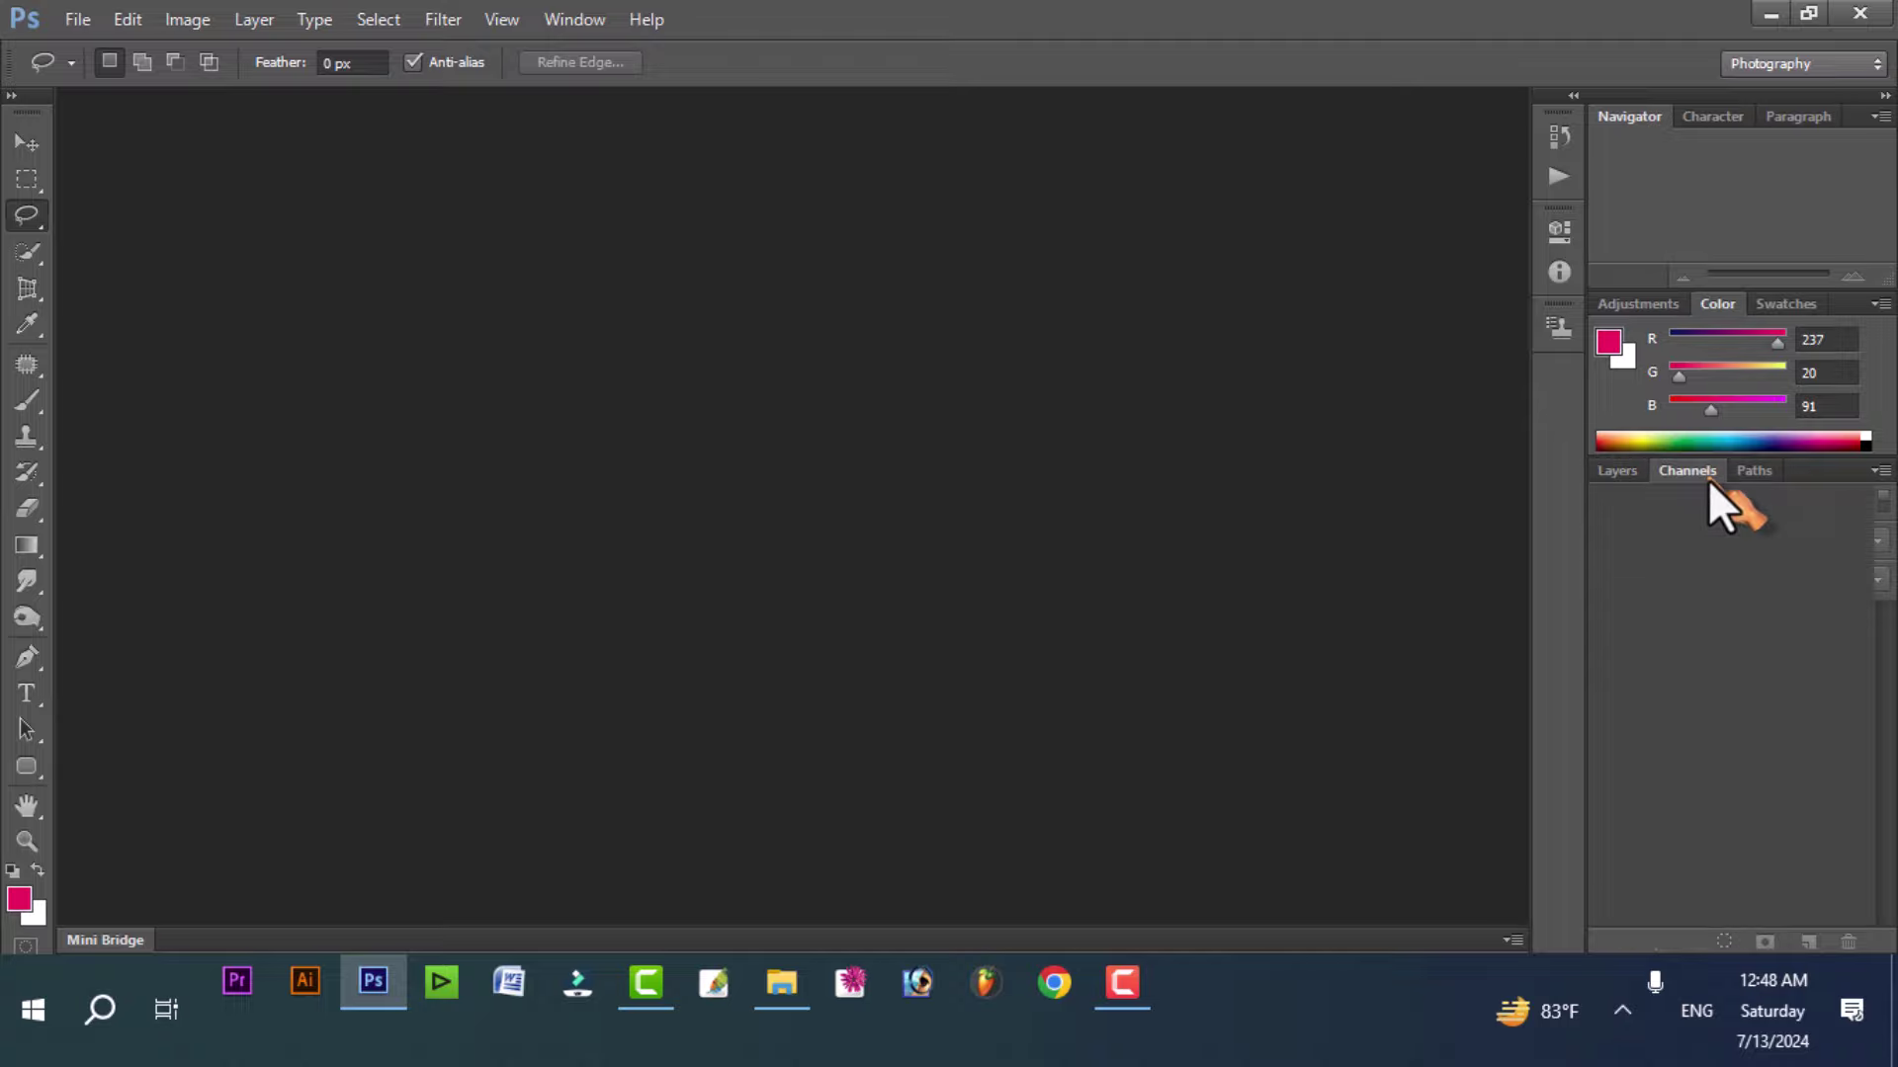
{"action": "left_click", "coordinate": [1765, 478]}
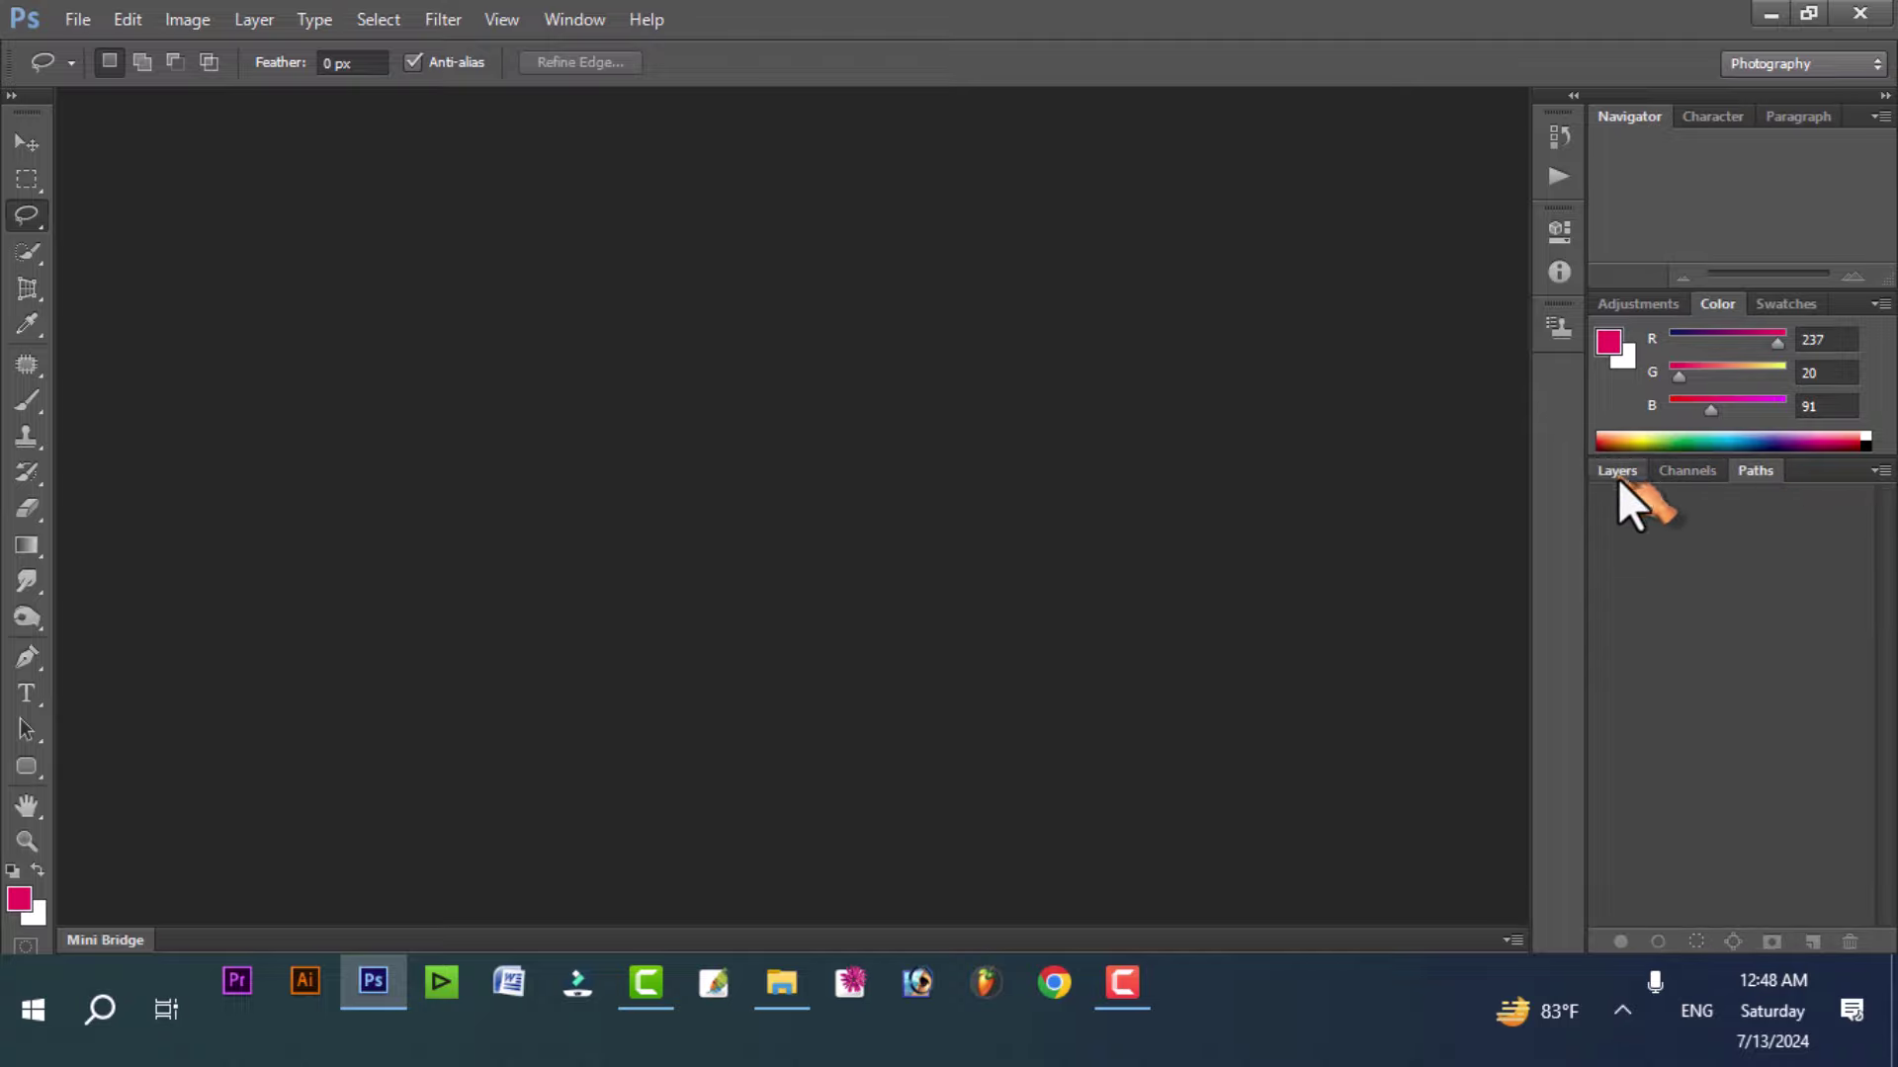
{"action": "left_click", "coordinate": [1617, 475]}
Step: Arrange the tools in two columns and start a new document with Ctrl+N
{"action": "left_click", "coordinate": [12, 95]}
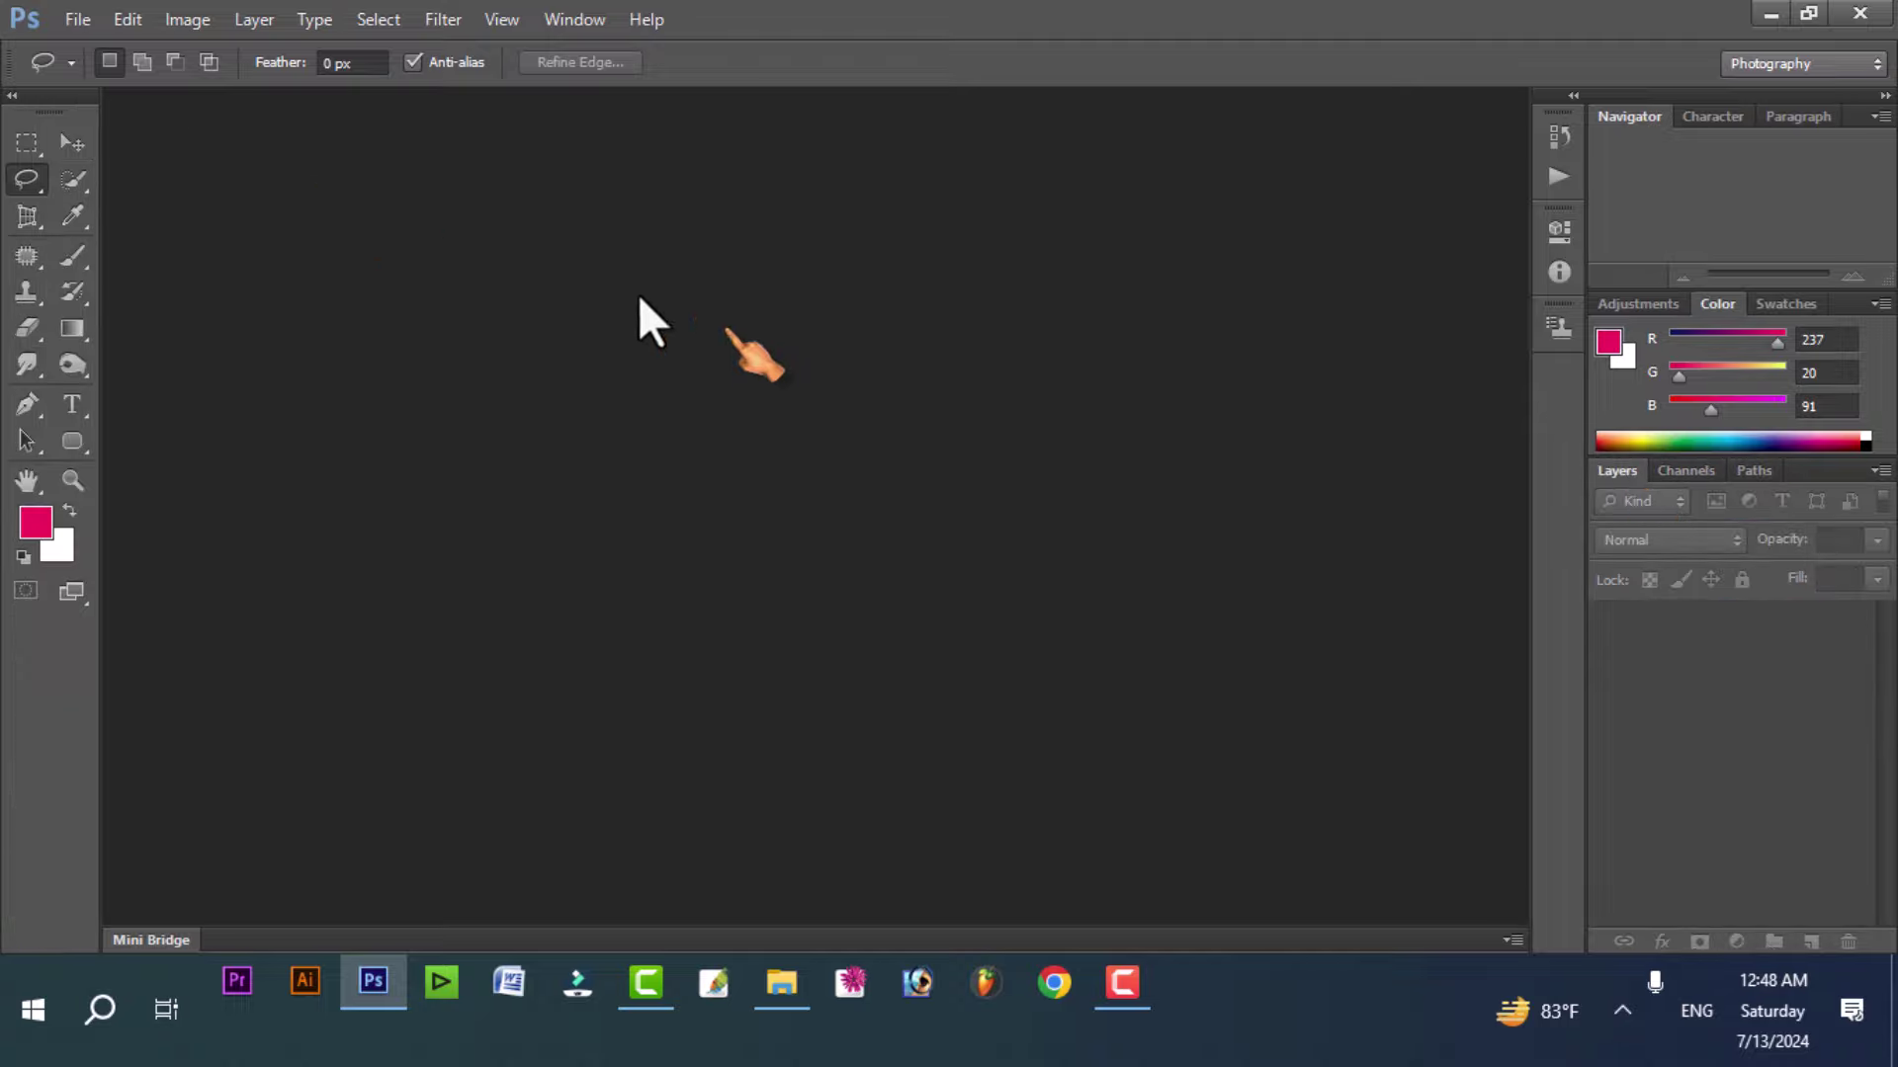
{"action": "left_click", "coordinate": [77, 19]}
{"action": "key", "text": "Escape"}
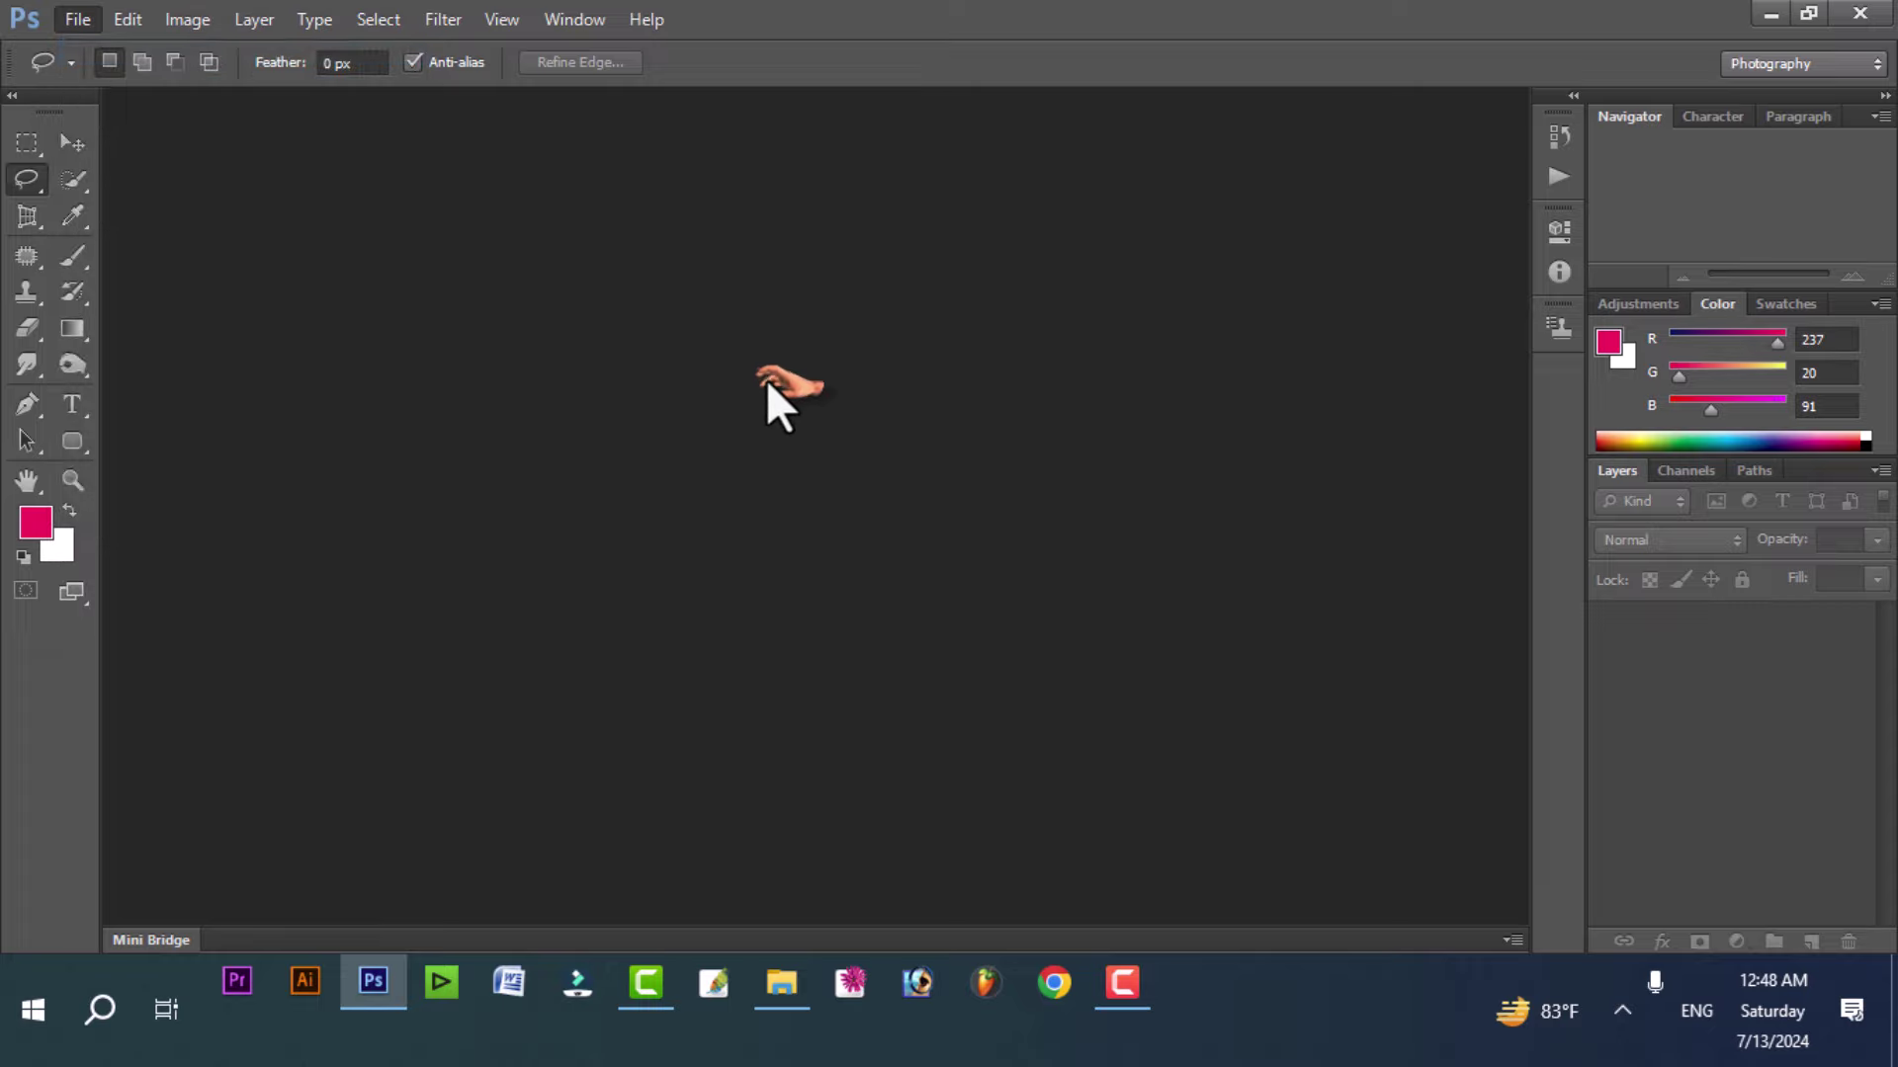
{"action": "key", "text": "ctrl+n"}
Step: Create a new blank document and cycle its surroundings through Black, Dark Gray, Medium Gray and Light Gray
{"action": "left_click", "coordinate": [1245, 235]}
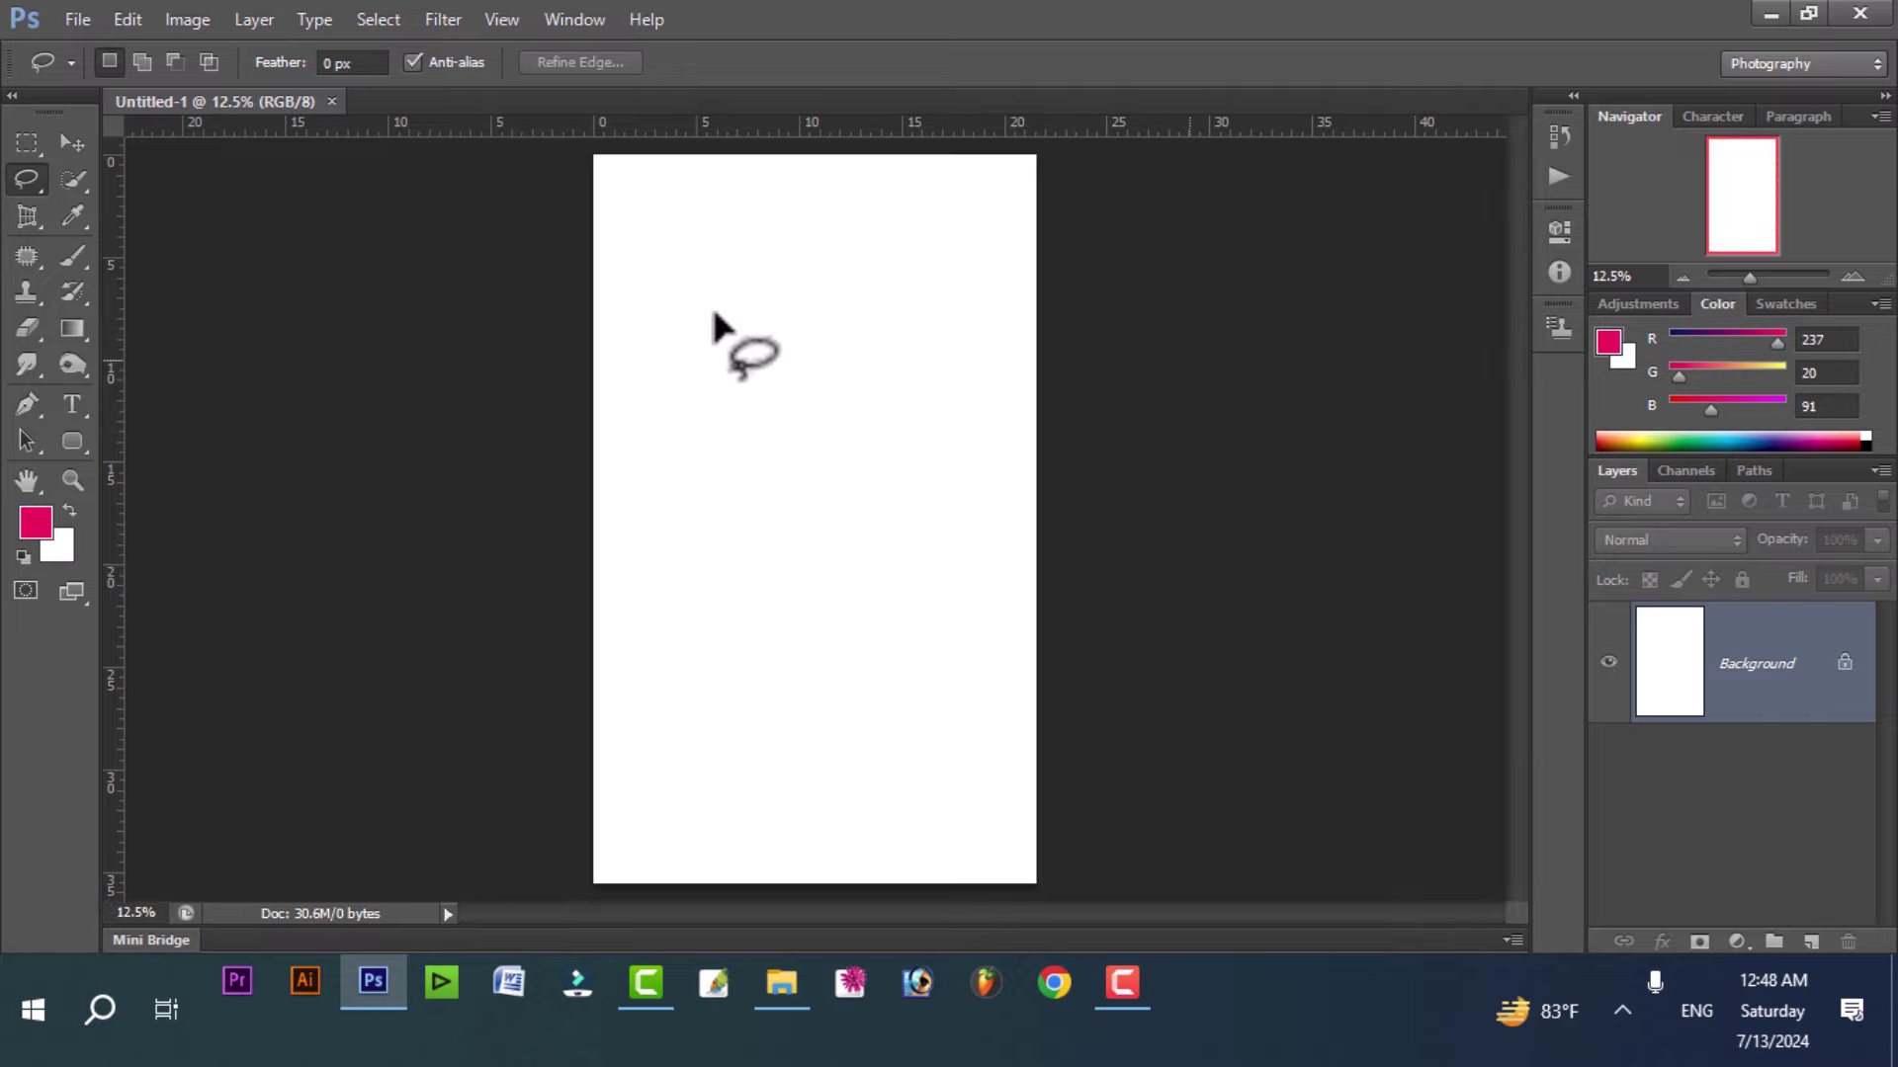
{"action": "right_click", "coordinate": [462, 392]}
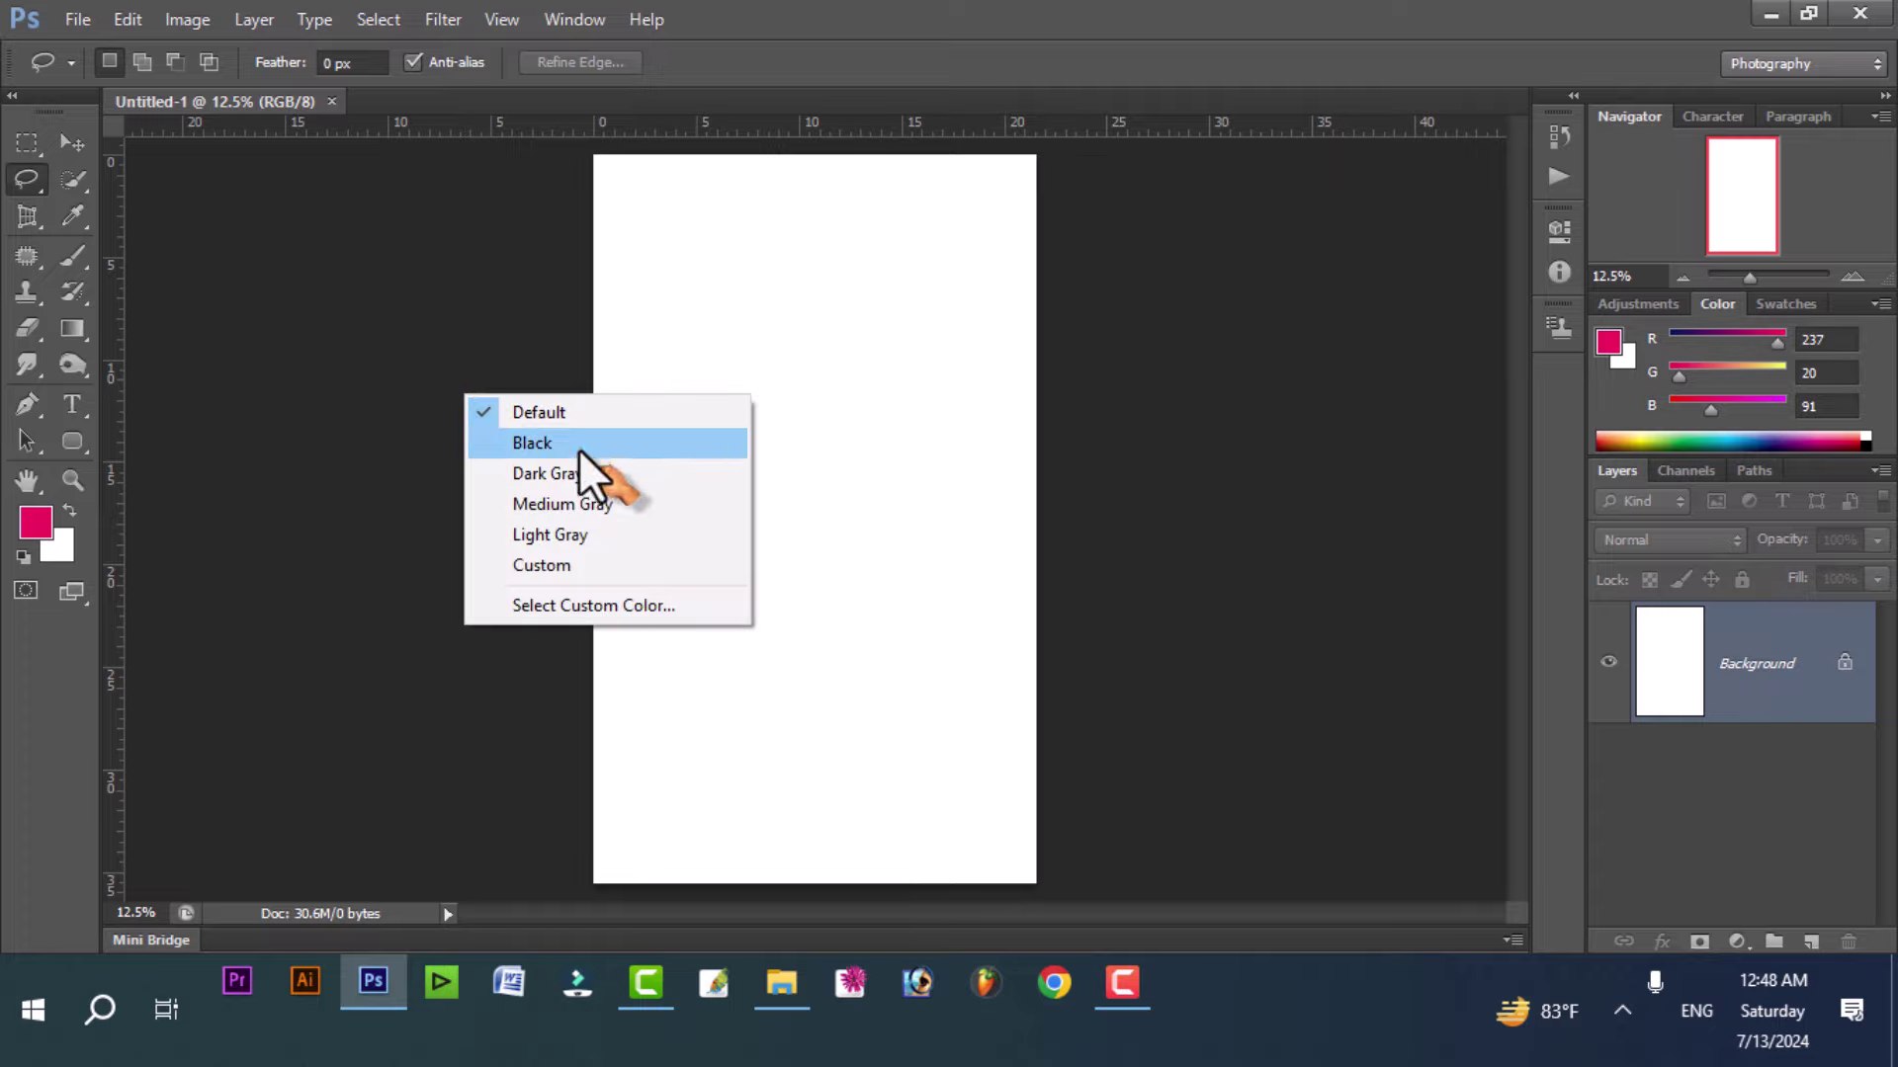
{"action": "left_click", "coordinate": [578, 444]}
{"action": "right_click", "coordinate": [431, 357]}
{"action": "left_click", "coordinate": [490, 432]}
{"action": "right_click", "coordinate": [397, 348]}
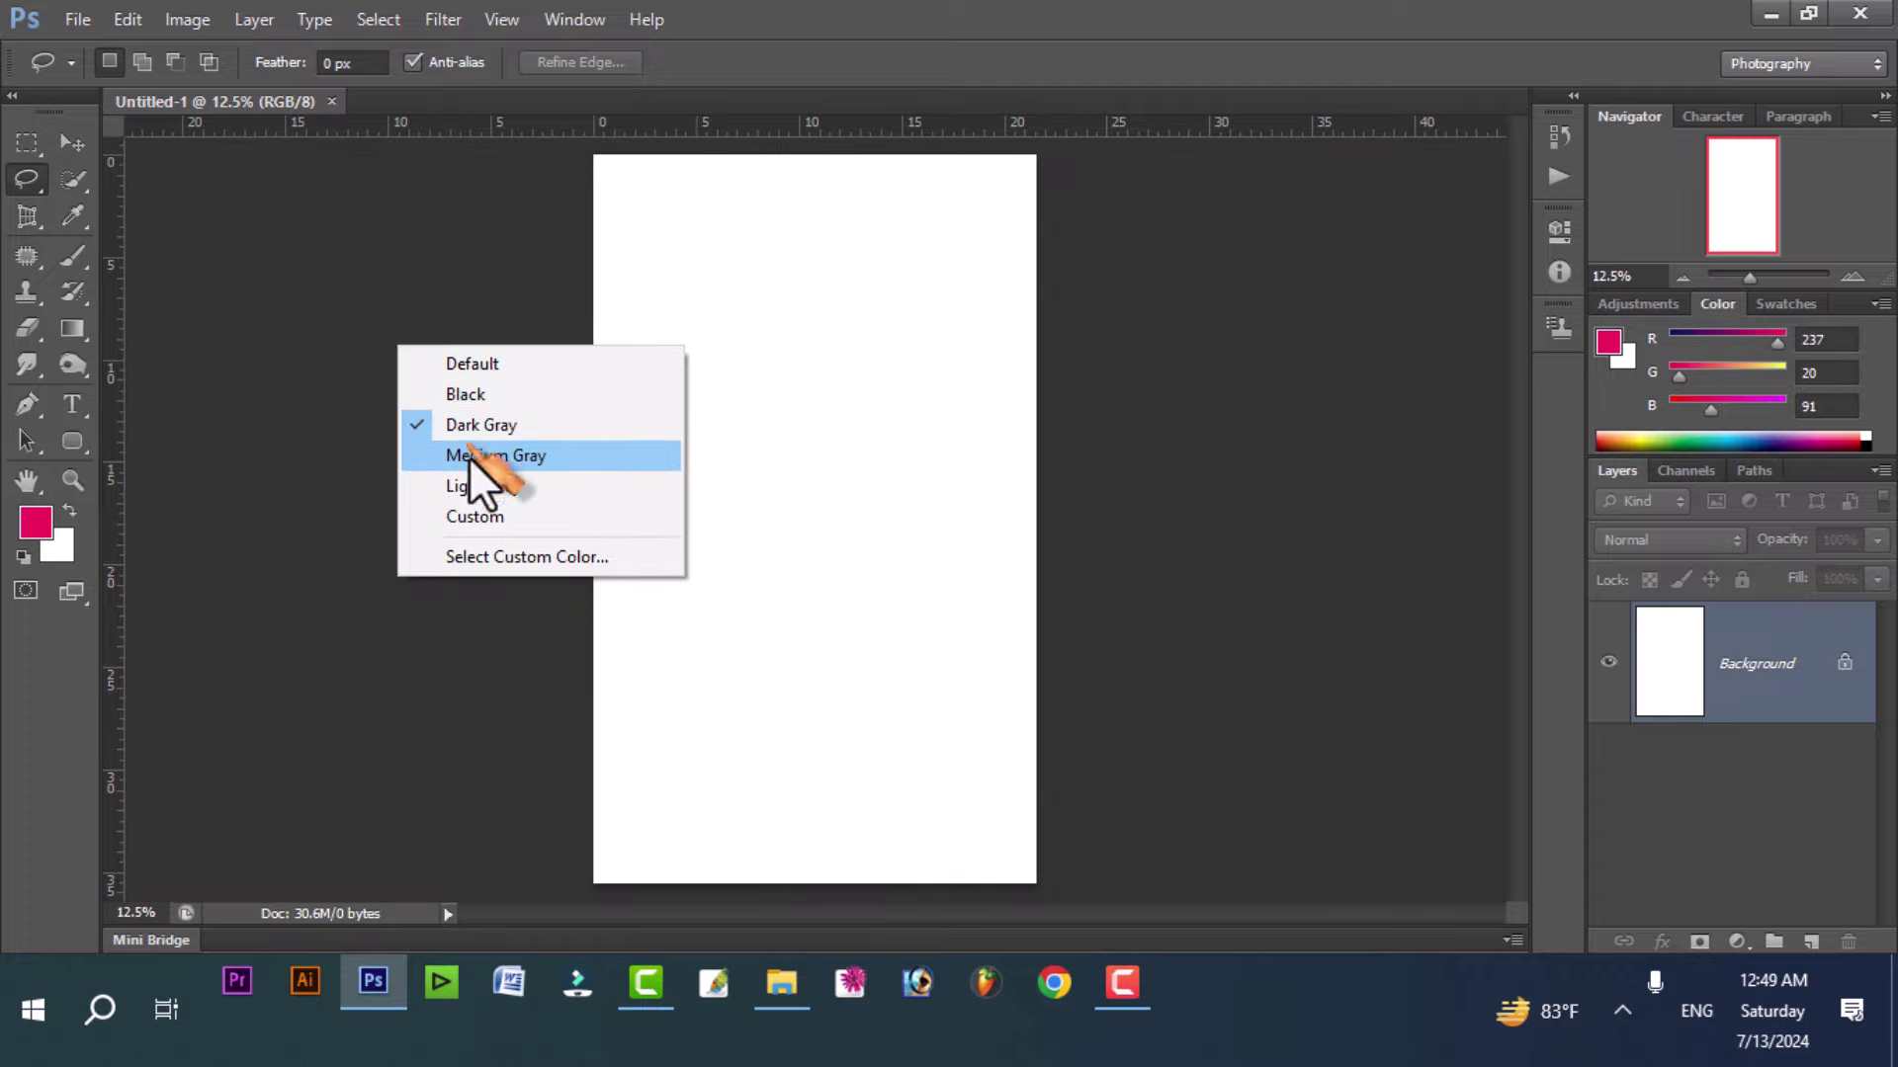
{"action": "left_click", "coordinate": [472, 459]}
{"action": "right_click", "coordinate": [339, 356]}
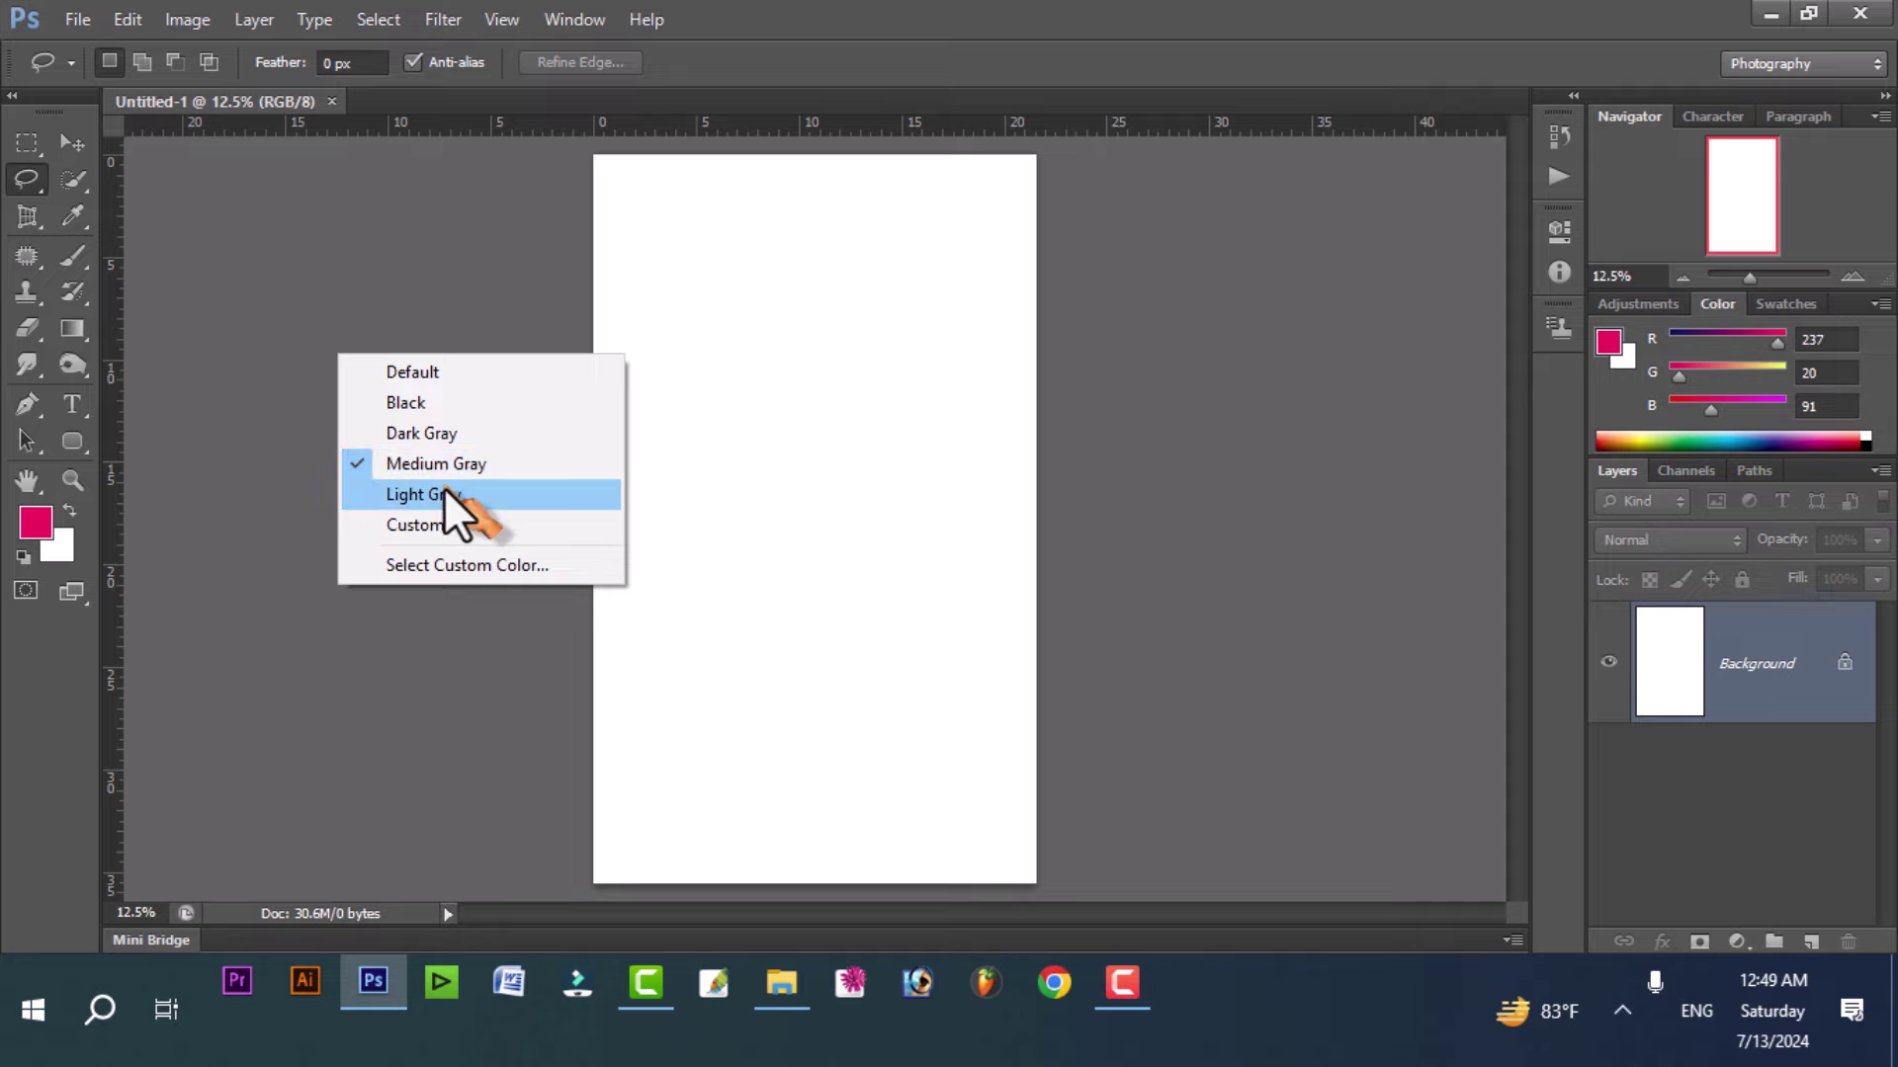
{"action": "left_click", "coordinate": [443, 488]}
Step: Set a custom surrounding colour, adjusting its hue and saturation, and confirm it
{"action": "right_click", "coordinate": [337, 345]}
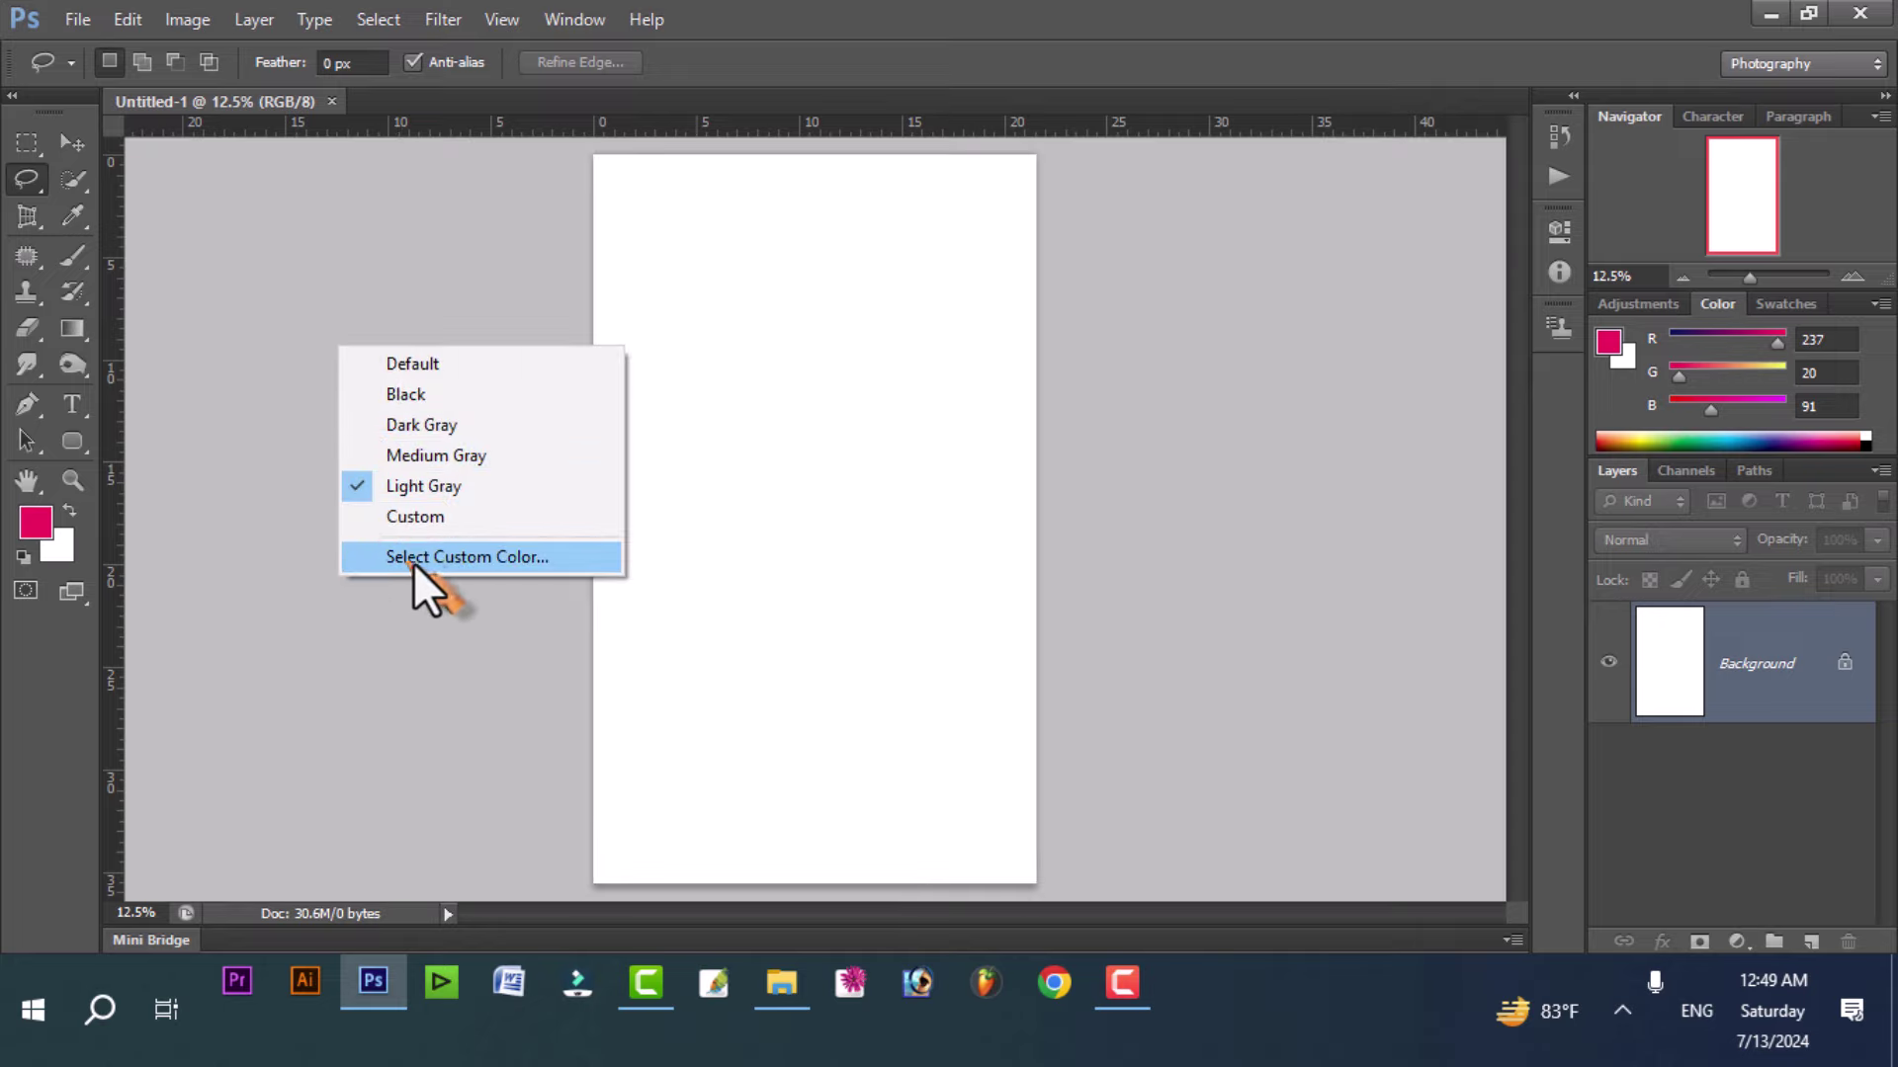
{"action": "left_click", "coordinate": [454, 559]}
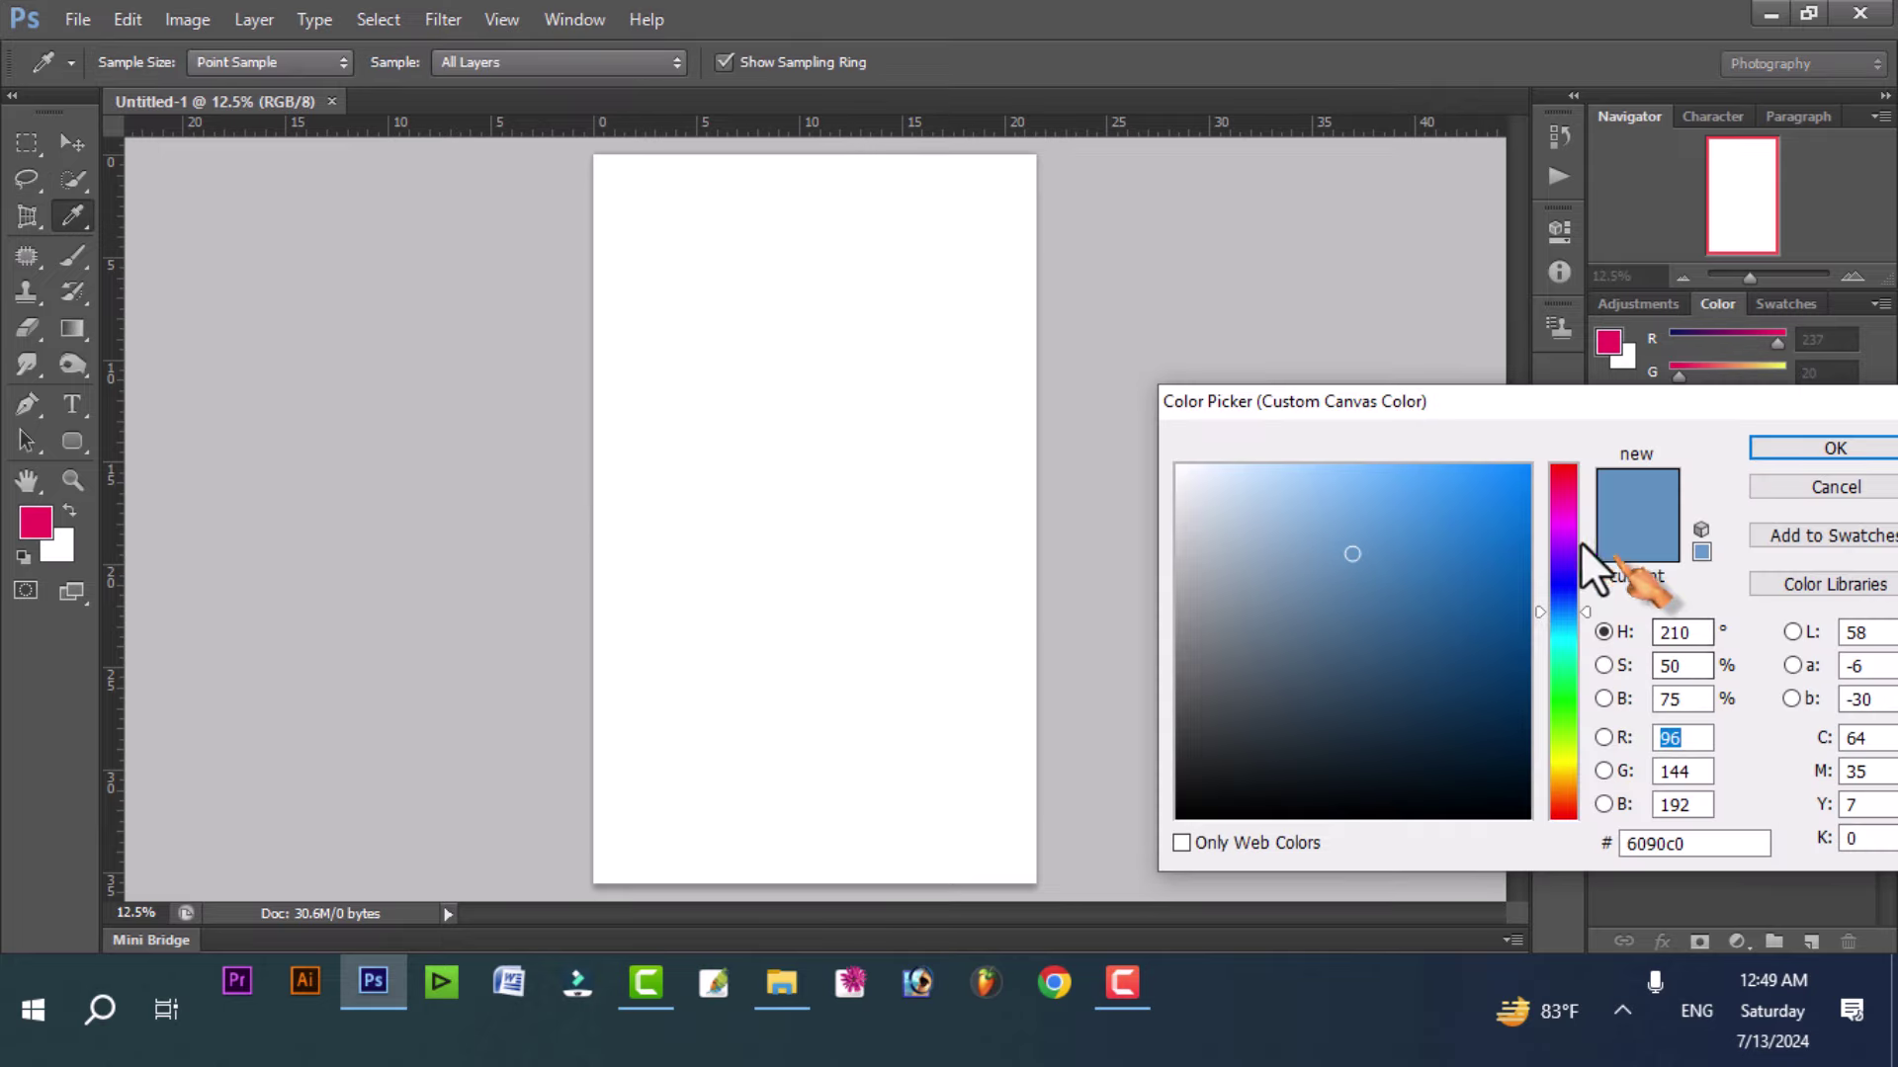
{"action": "left_click_drag", "start_coordinate": [1564, 484], "coordinate": [1565, 472]}
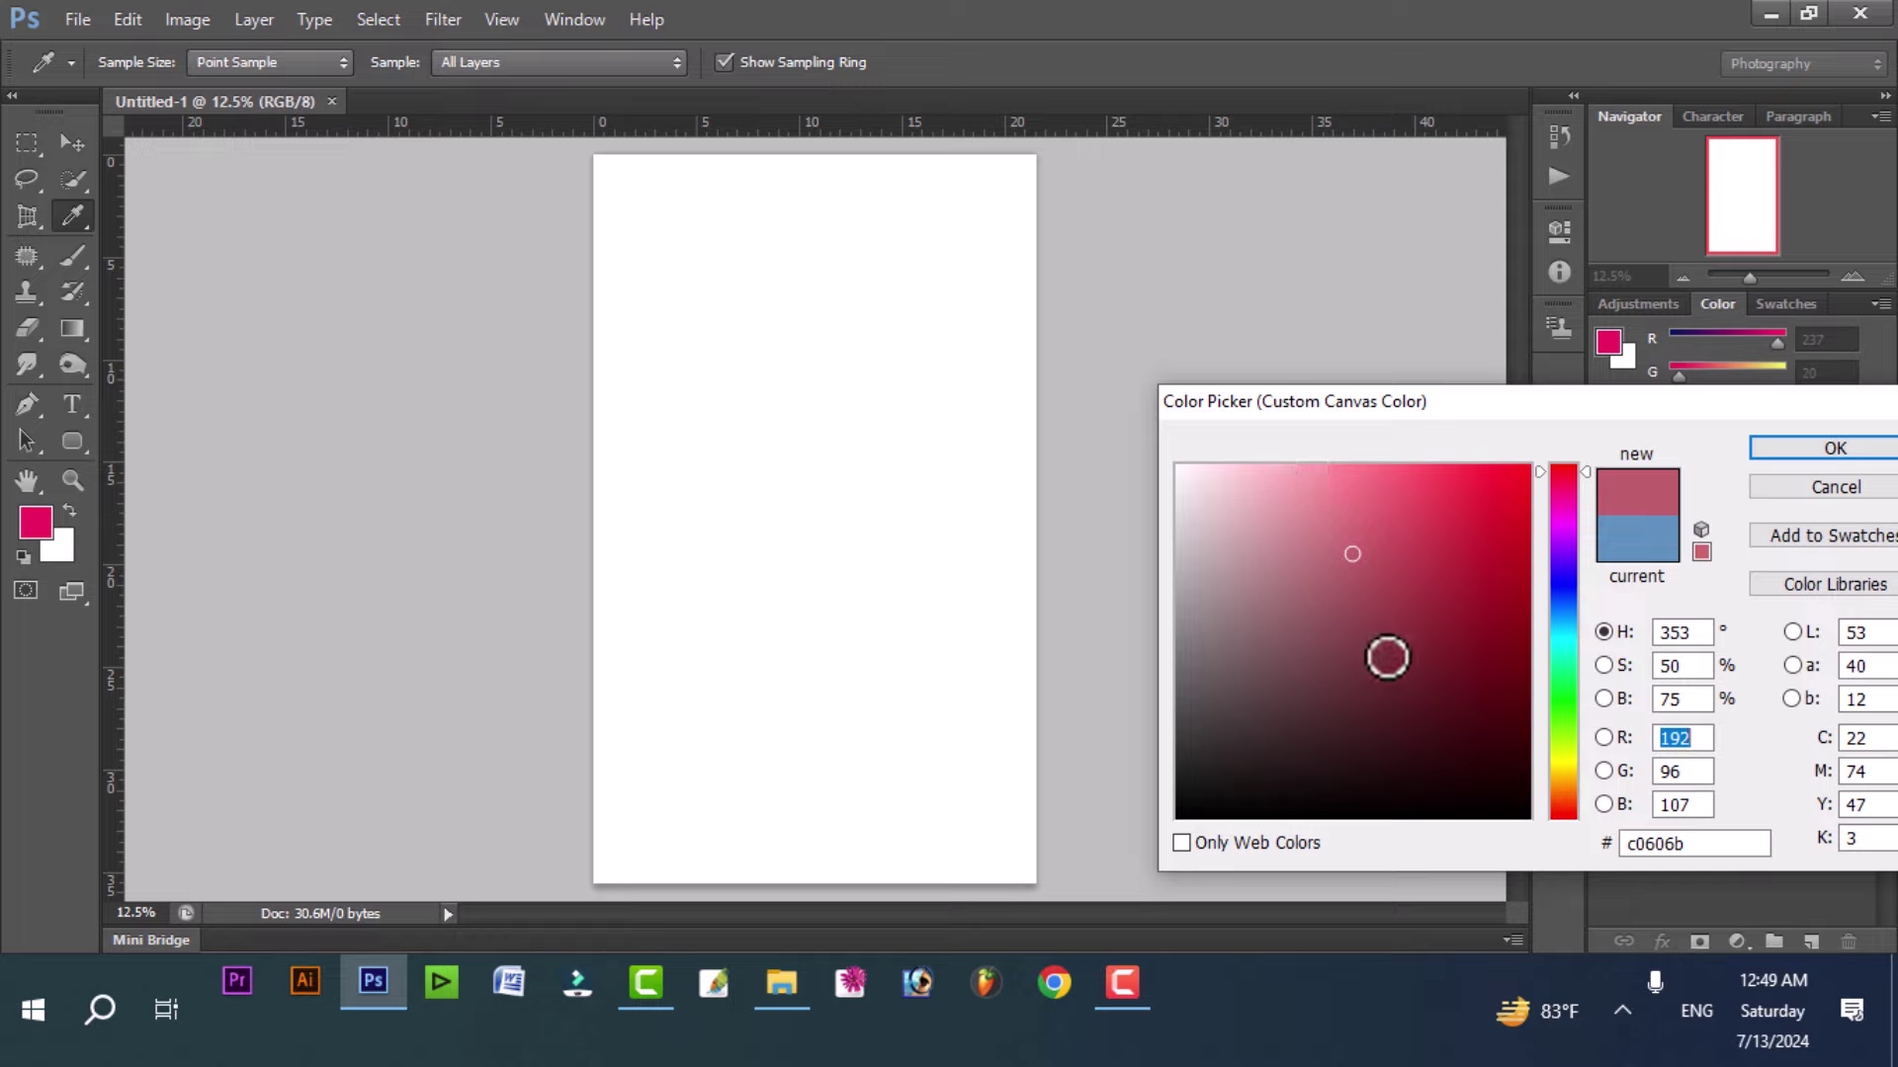
{"action": "left_click_drag", "start_coordinate": [1385, 656], "coordinate": [1520, 502]}
{"action": "left_click", "coordinate": [1554, 573]}
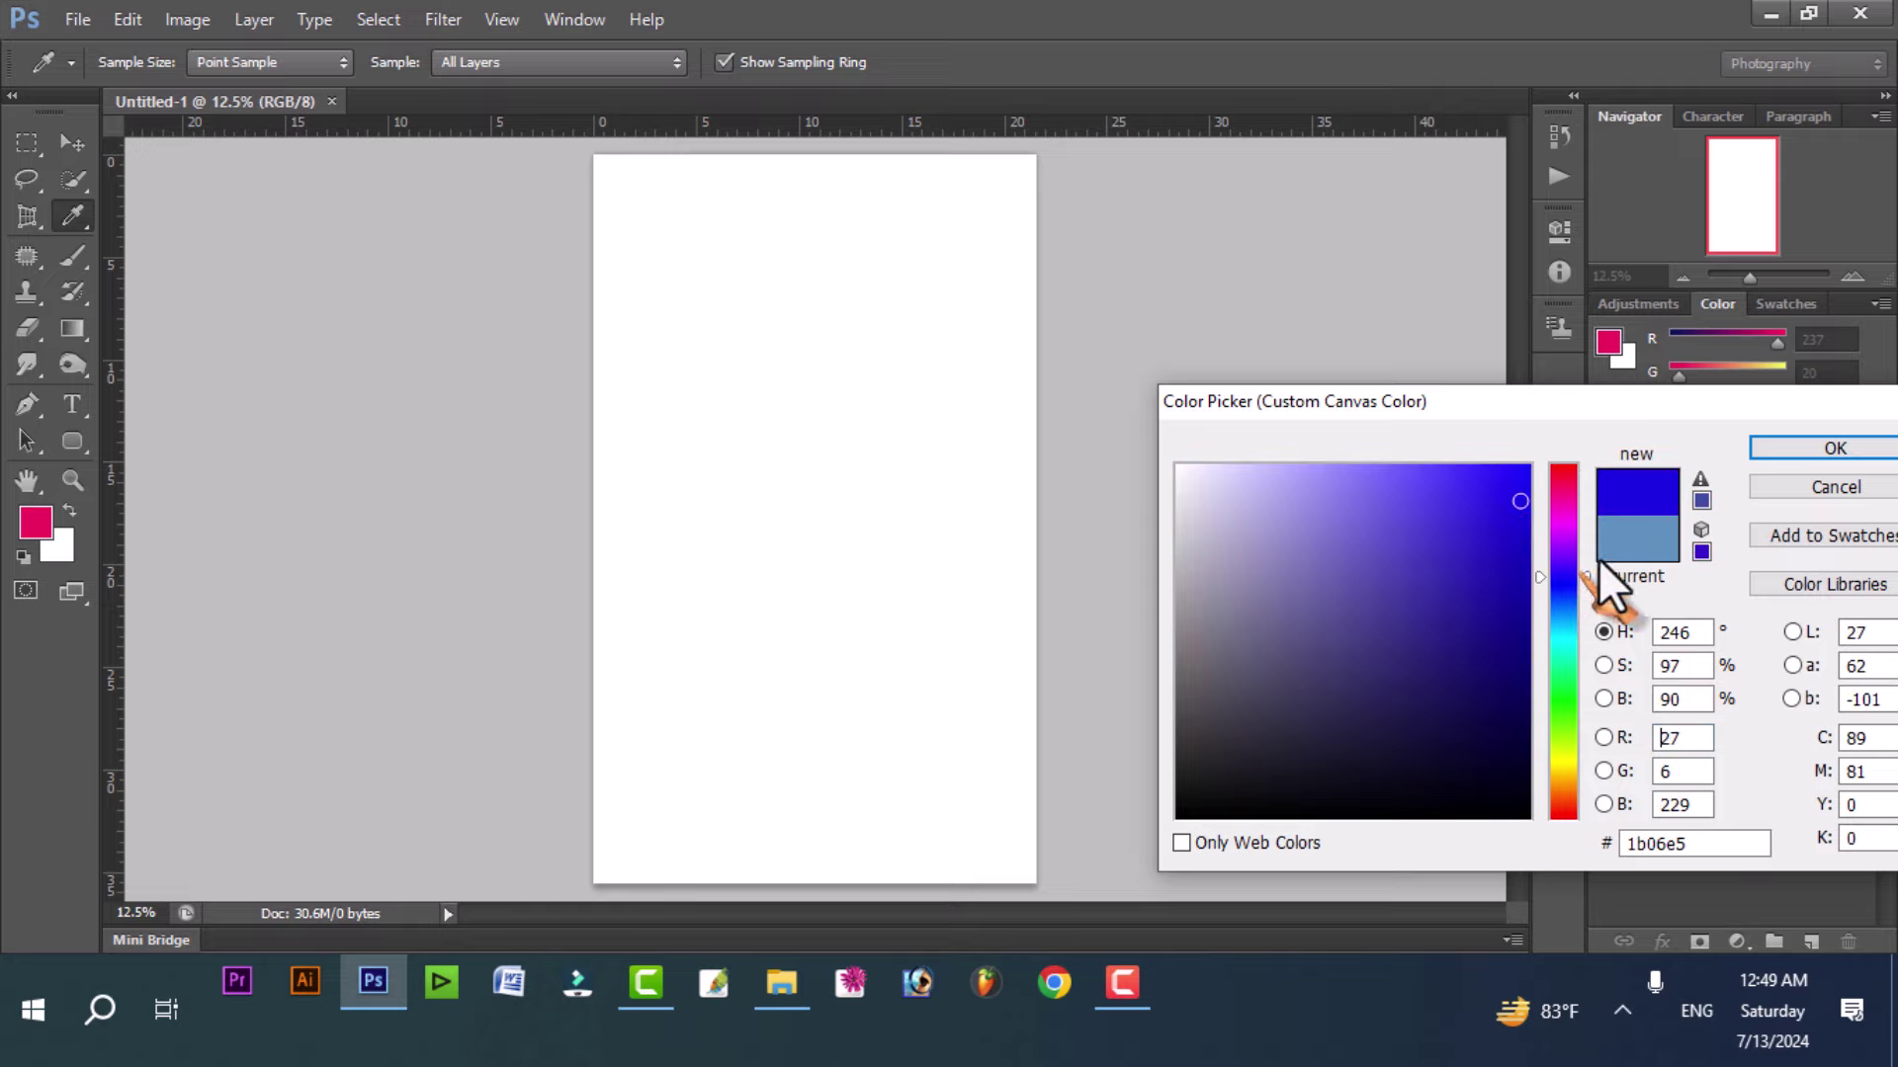
{"action": "left_click", "coordinate": [1816, 448]}
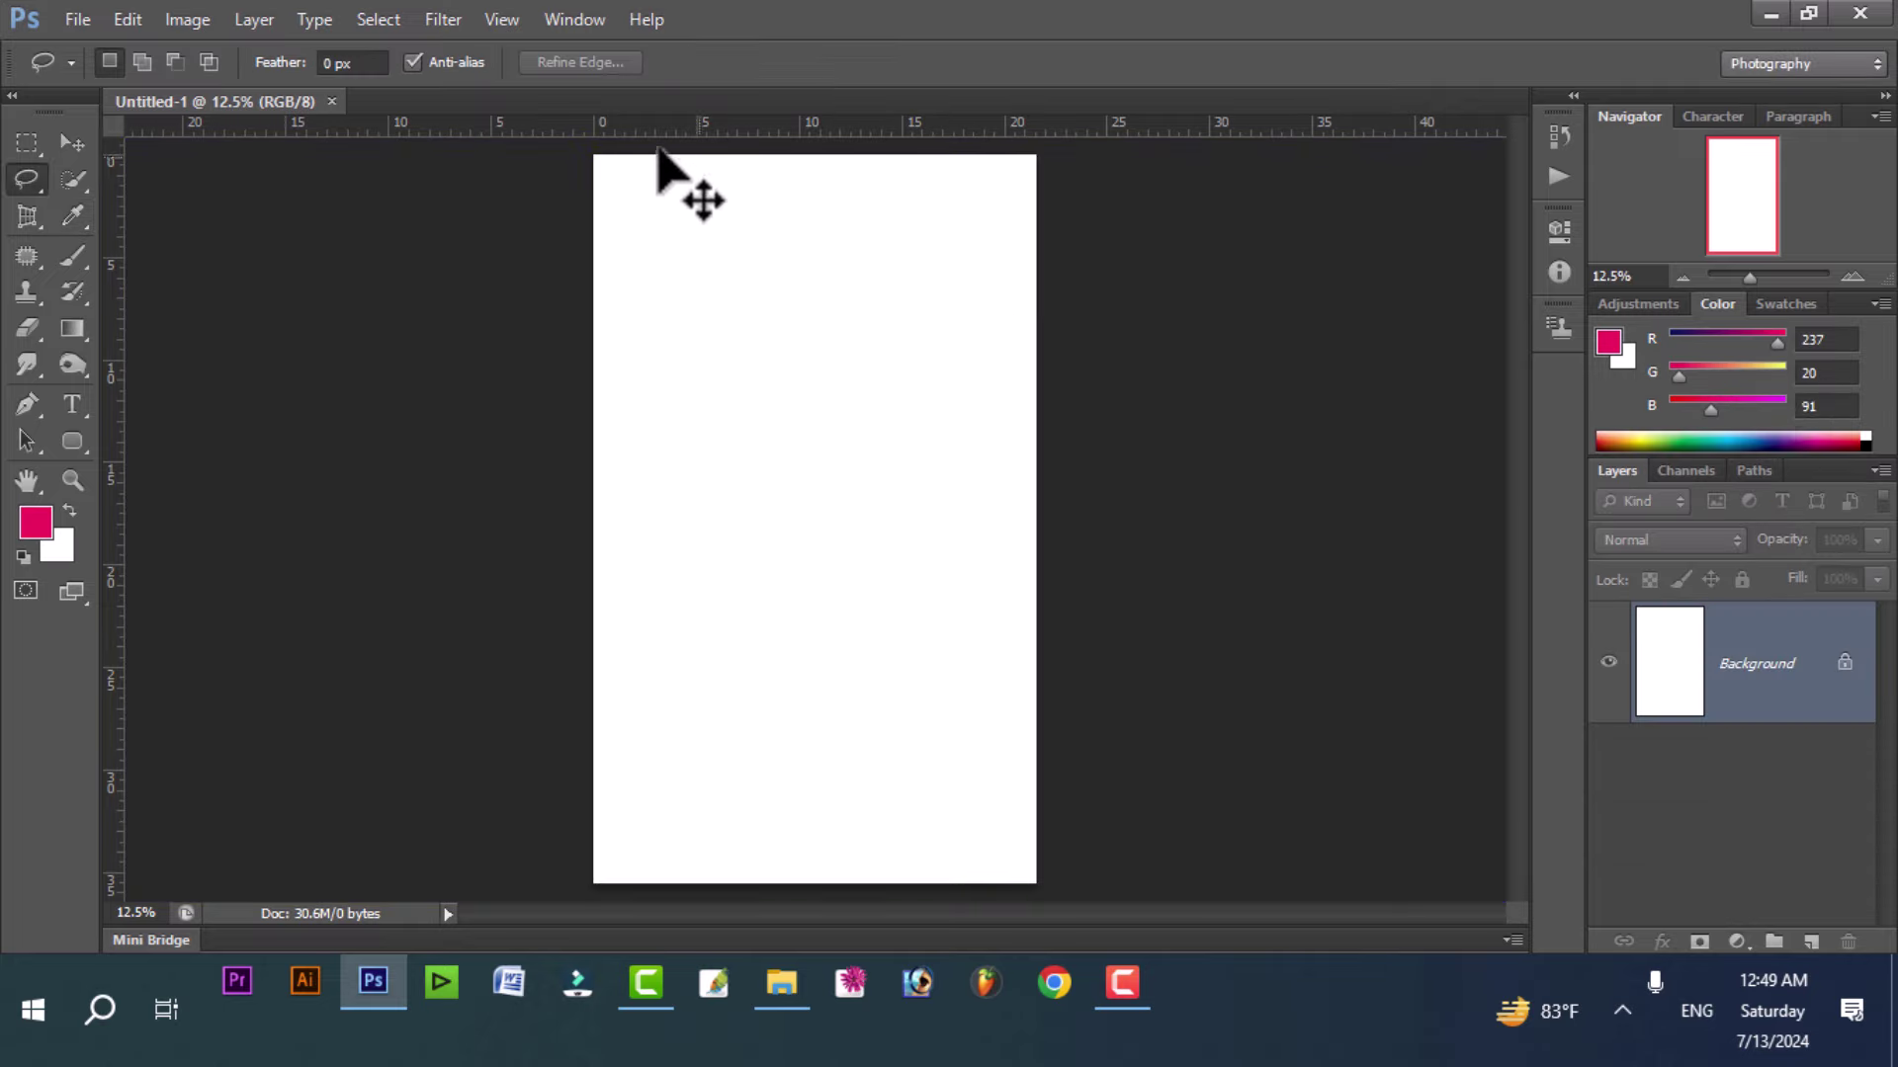
Step: Close Untitled-1, compare all four interface colour themes, and apply the lightest one
{"action": "left_click", "coordinate": [332, 102]}
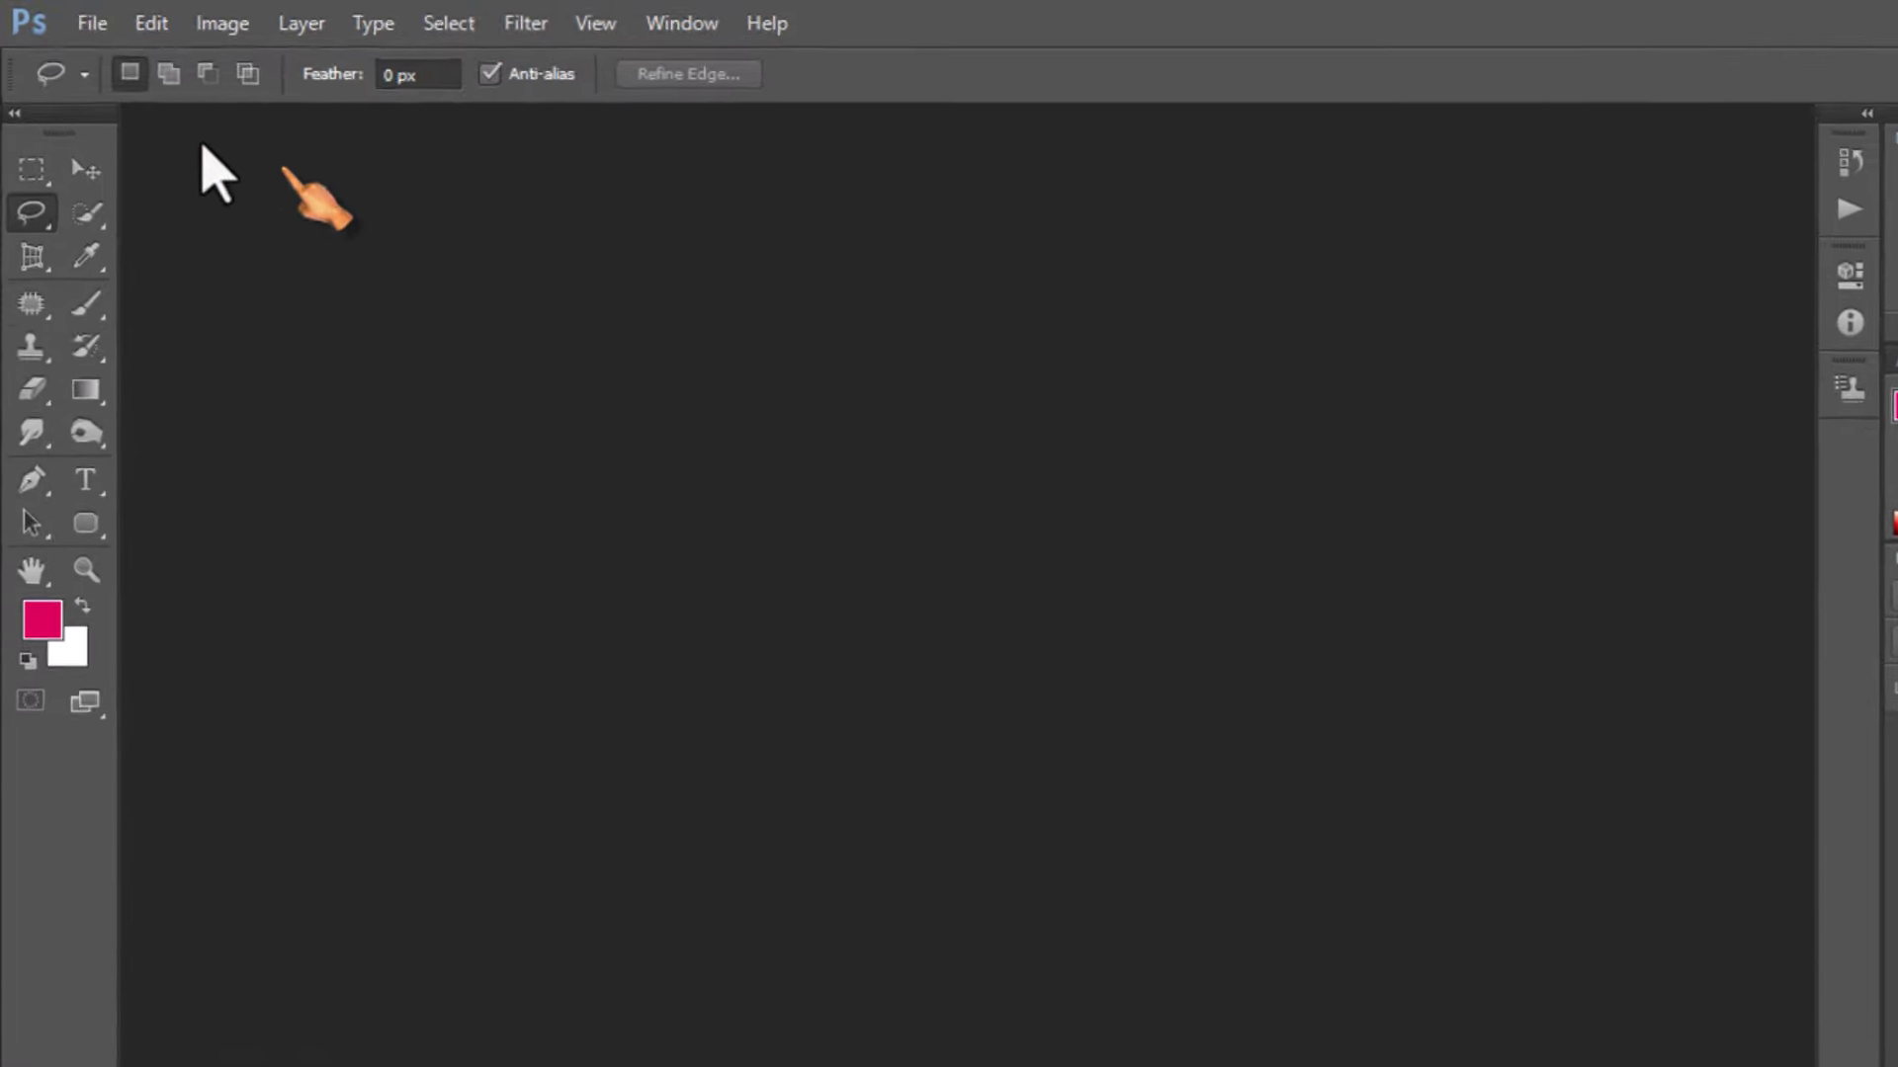
{"action": "left_click", "coordinate": [196, 50]}
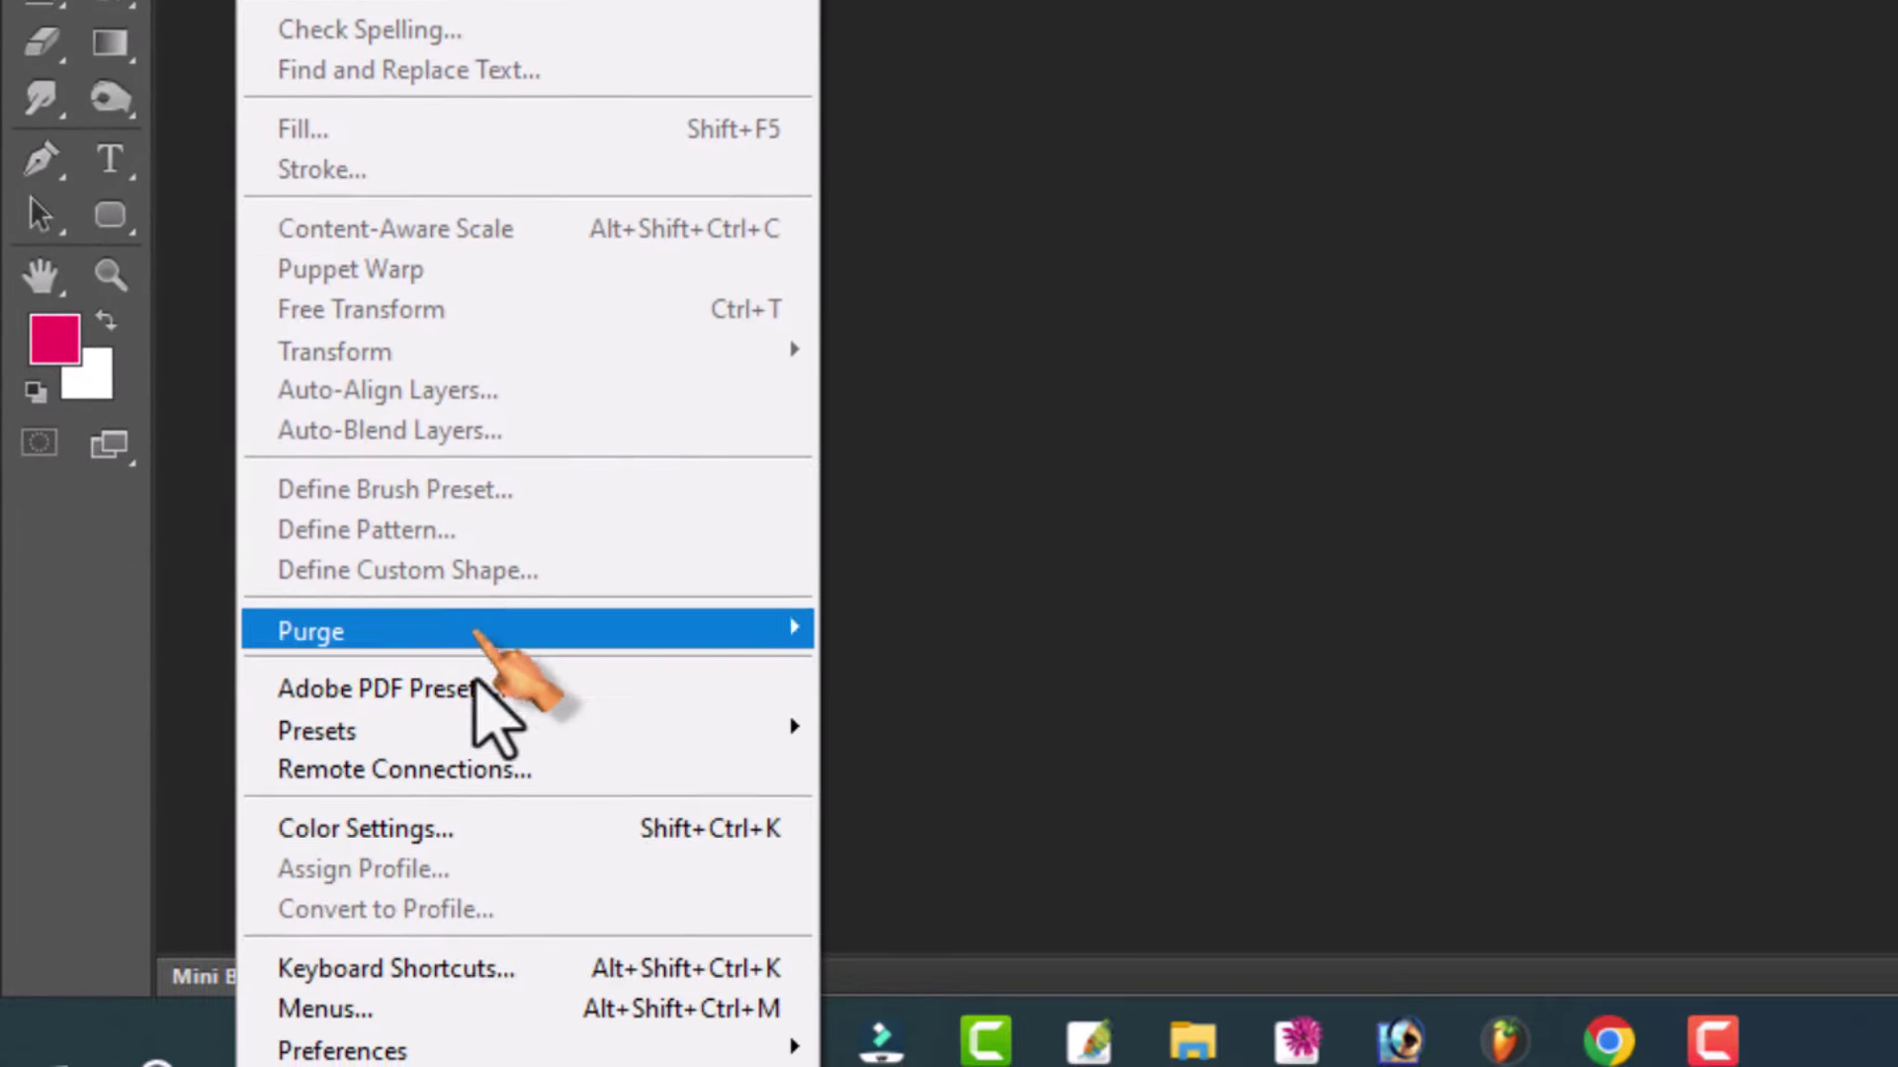
{"action": "mouse_move", "coordinate": [445, 1047]}
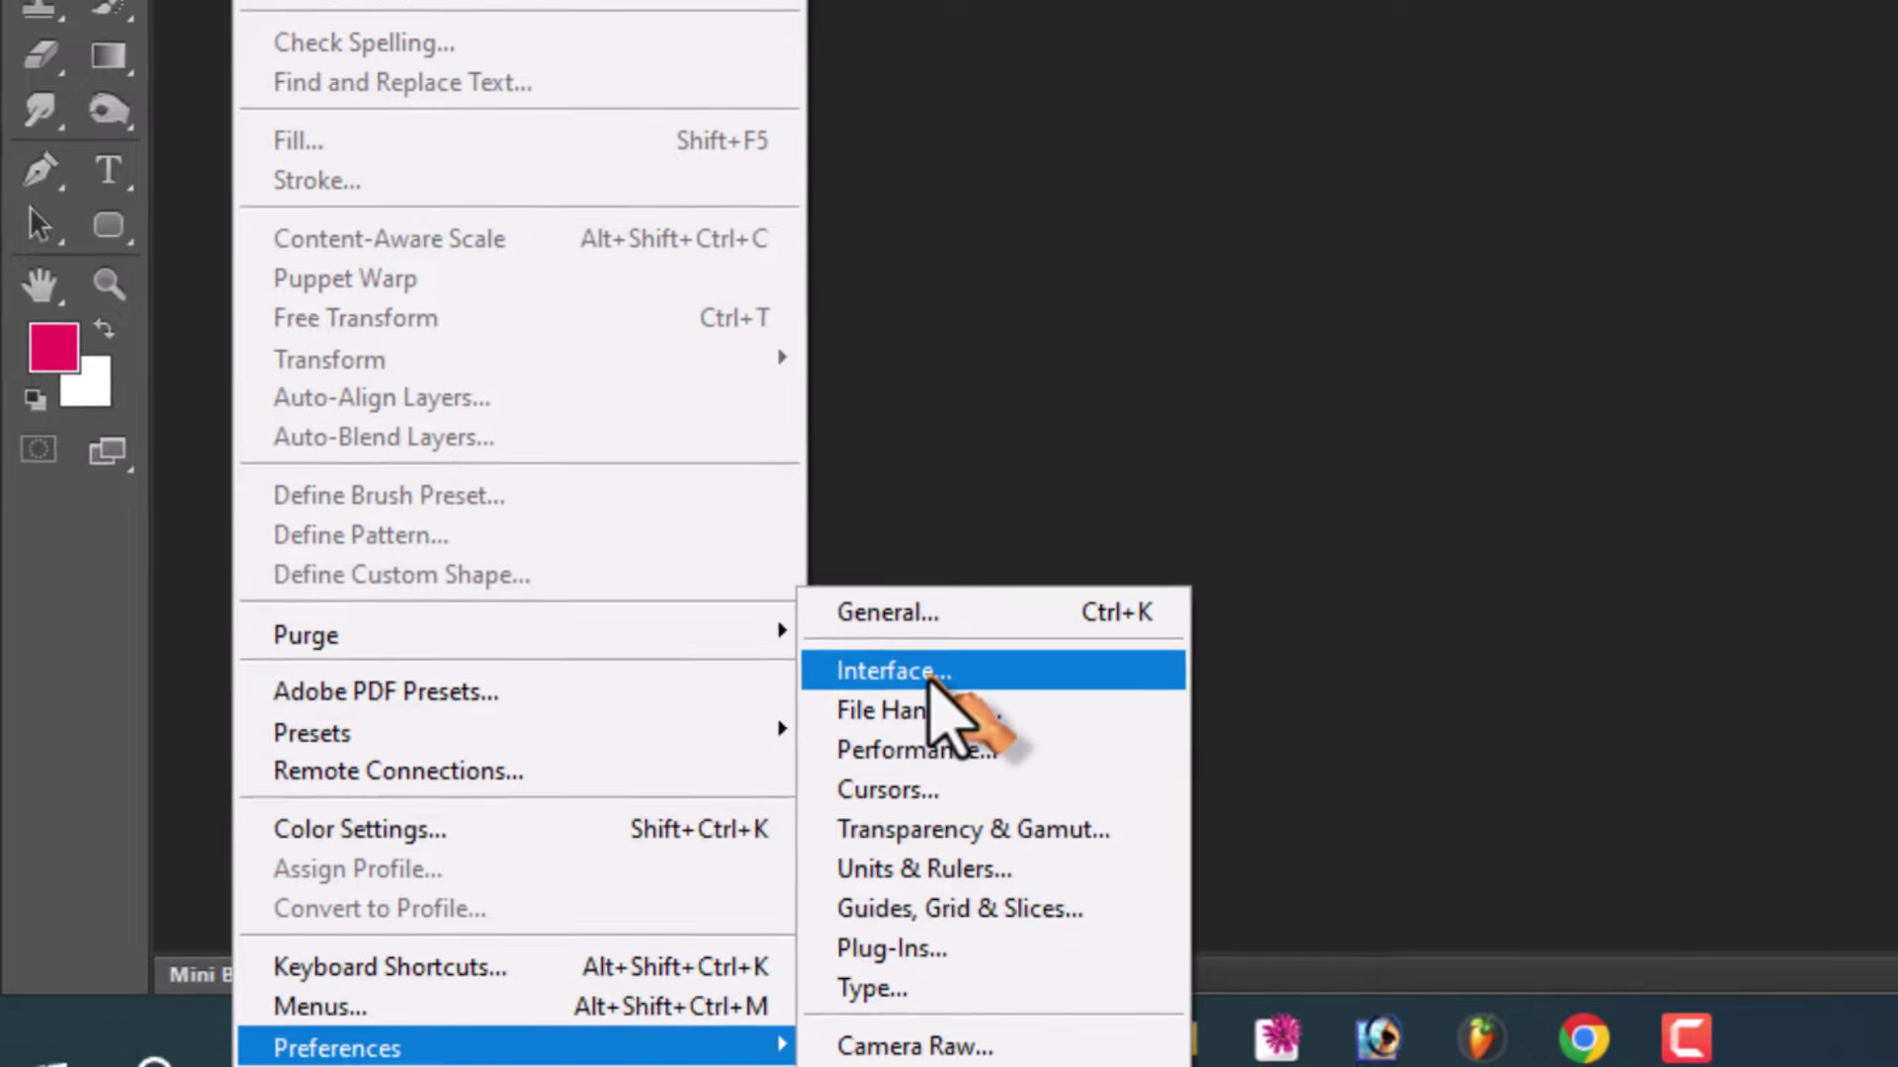
{"action": "left_click", "coordinate": [869, 668]}
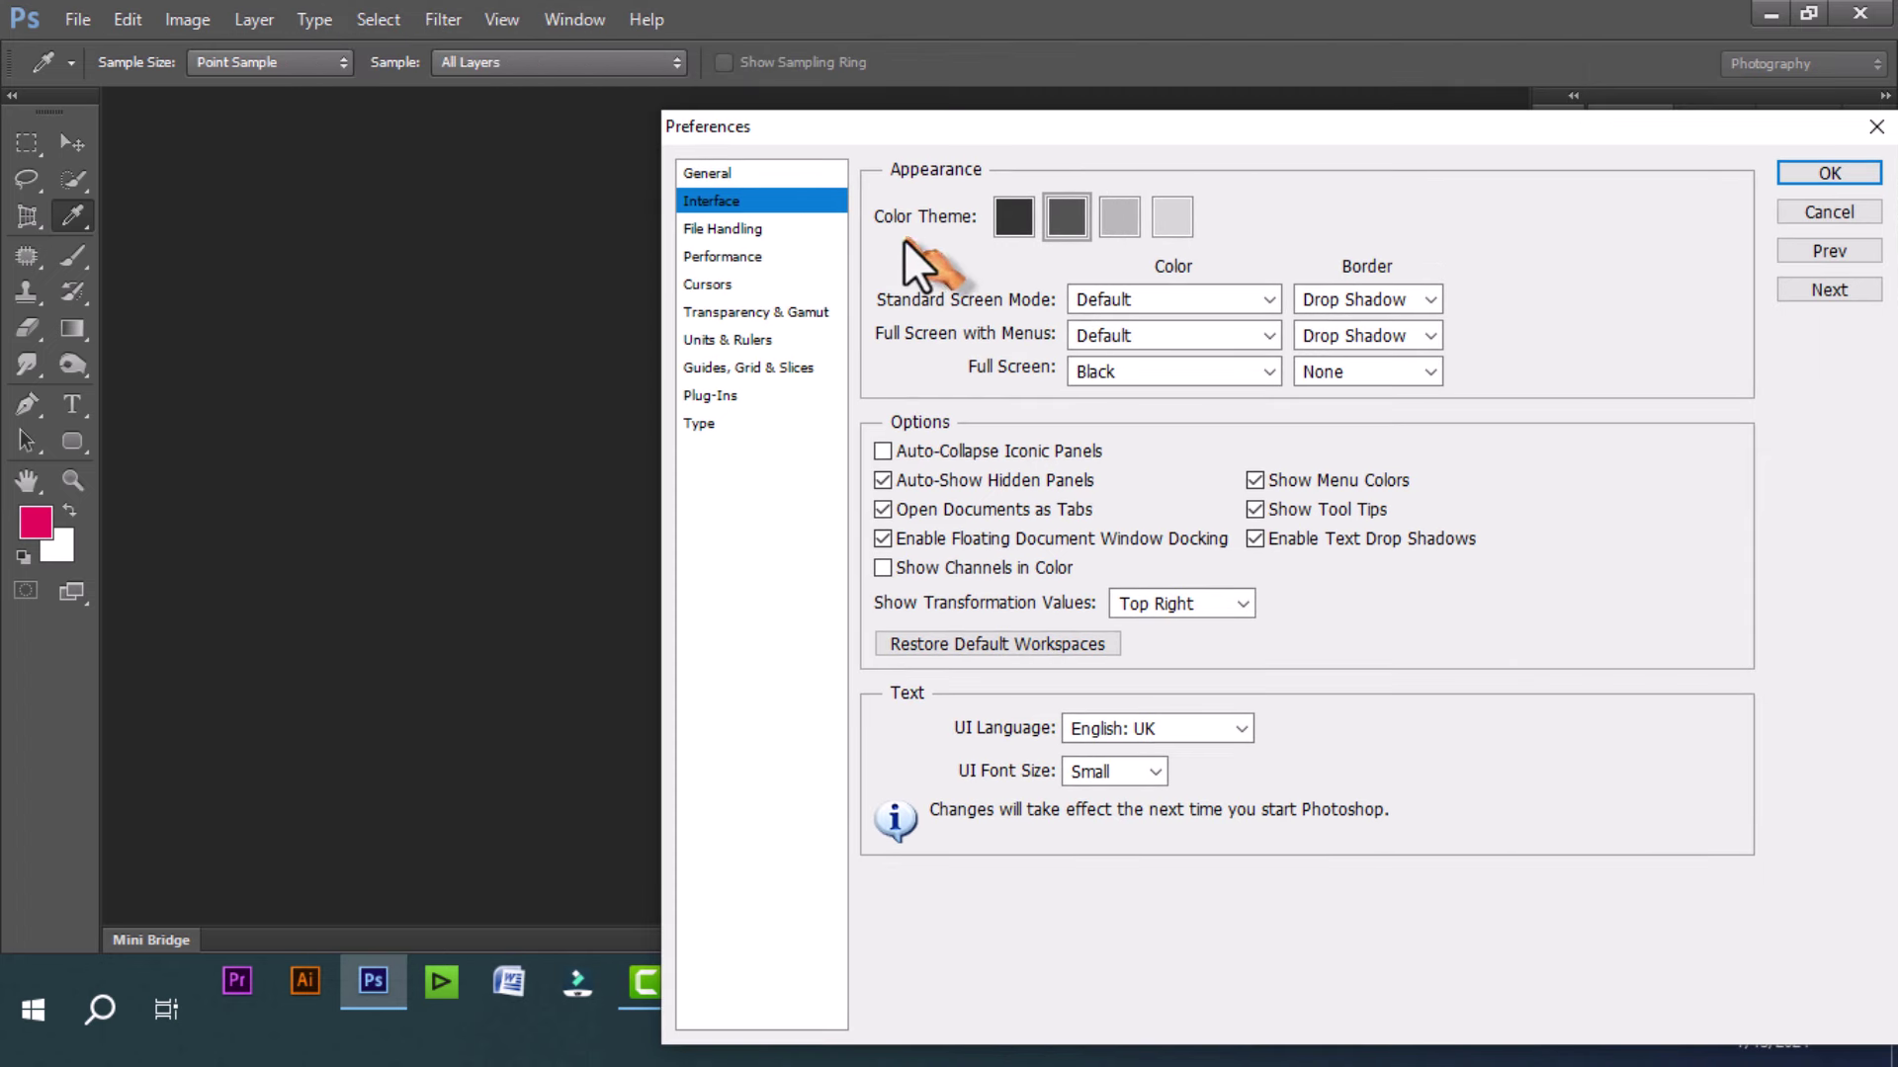
{"action": "left_click", "coordinate": [1022, 222]}
{"action": "left_click", "coordinate": [1069, 223]}
{"action": "left_click", "coordinate": [1136, 233]}
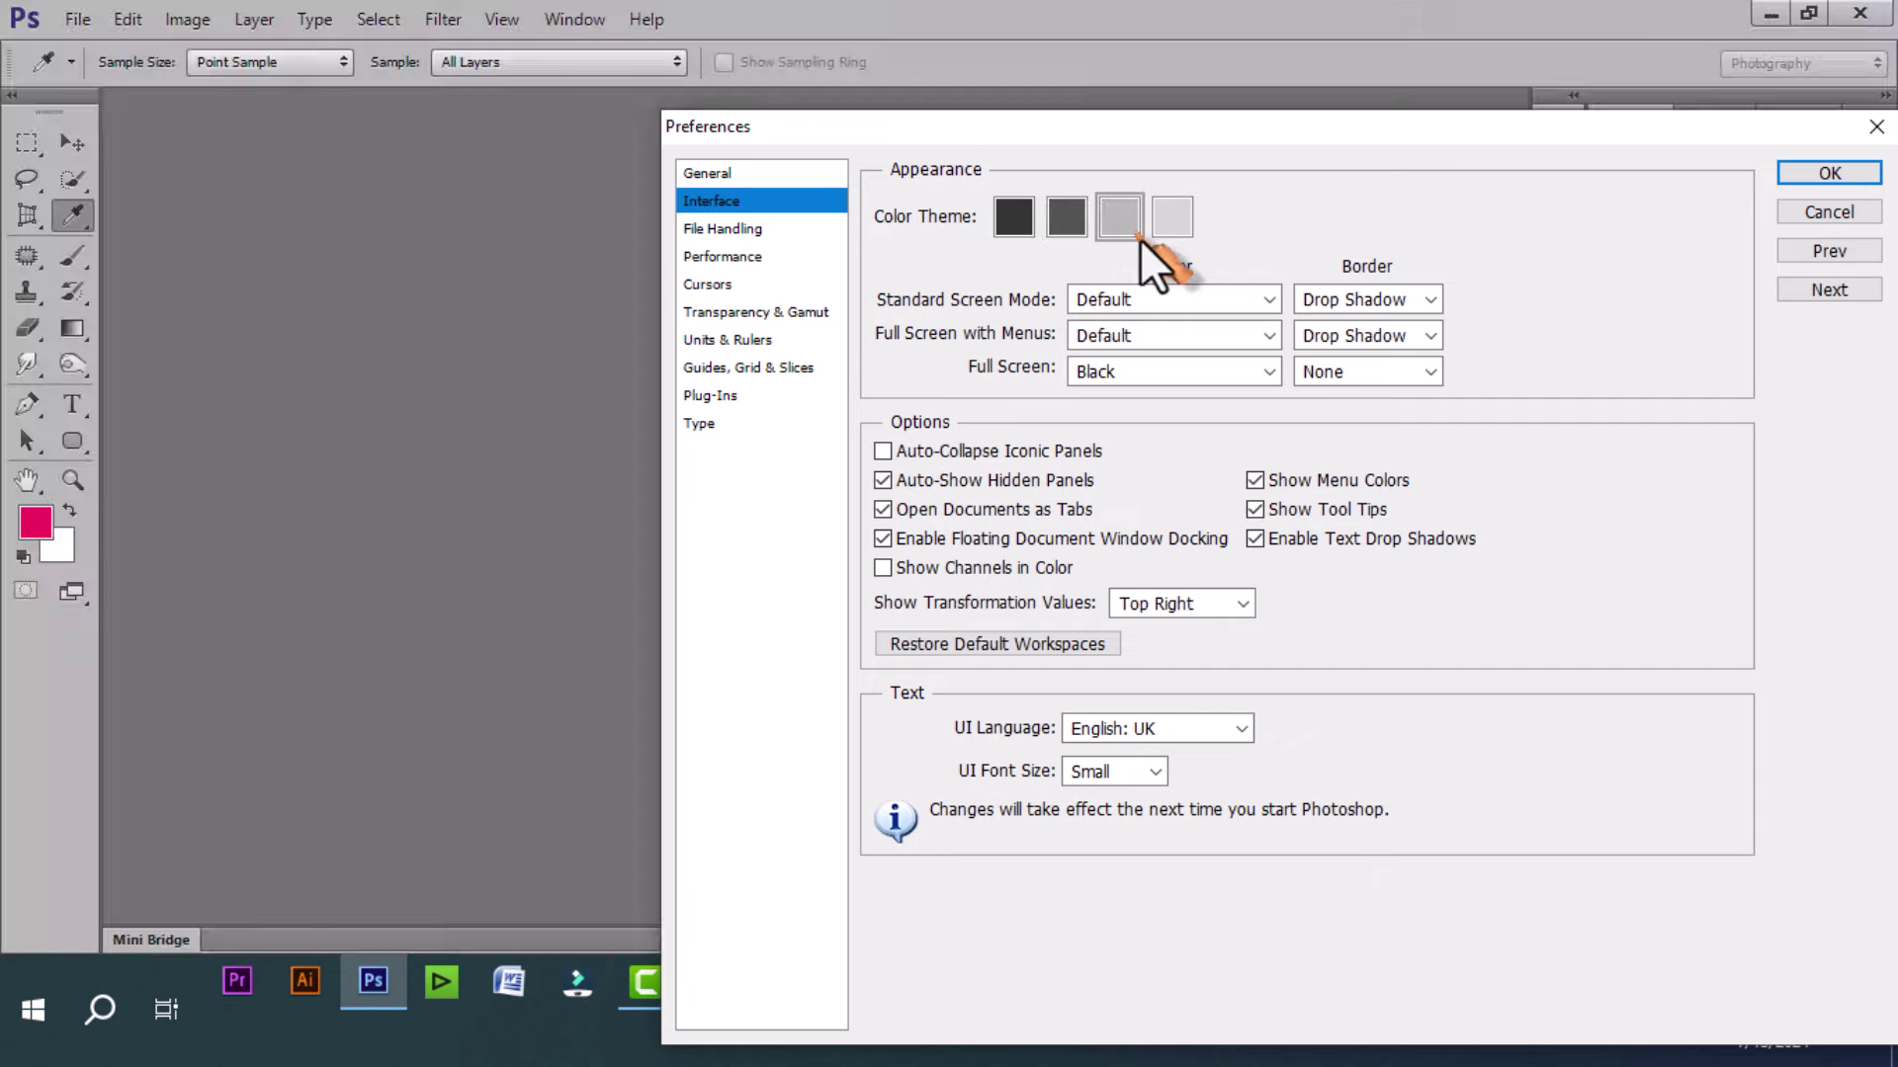
{"action": "left_click", "coordinate": [1180, 227]}
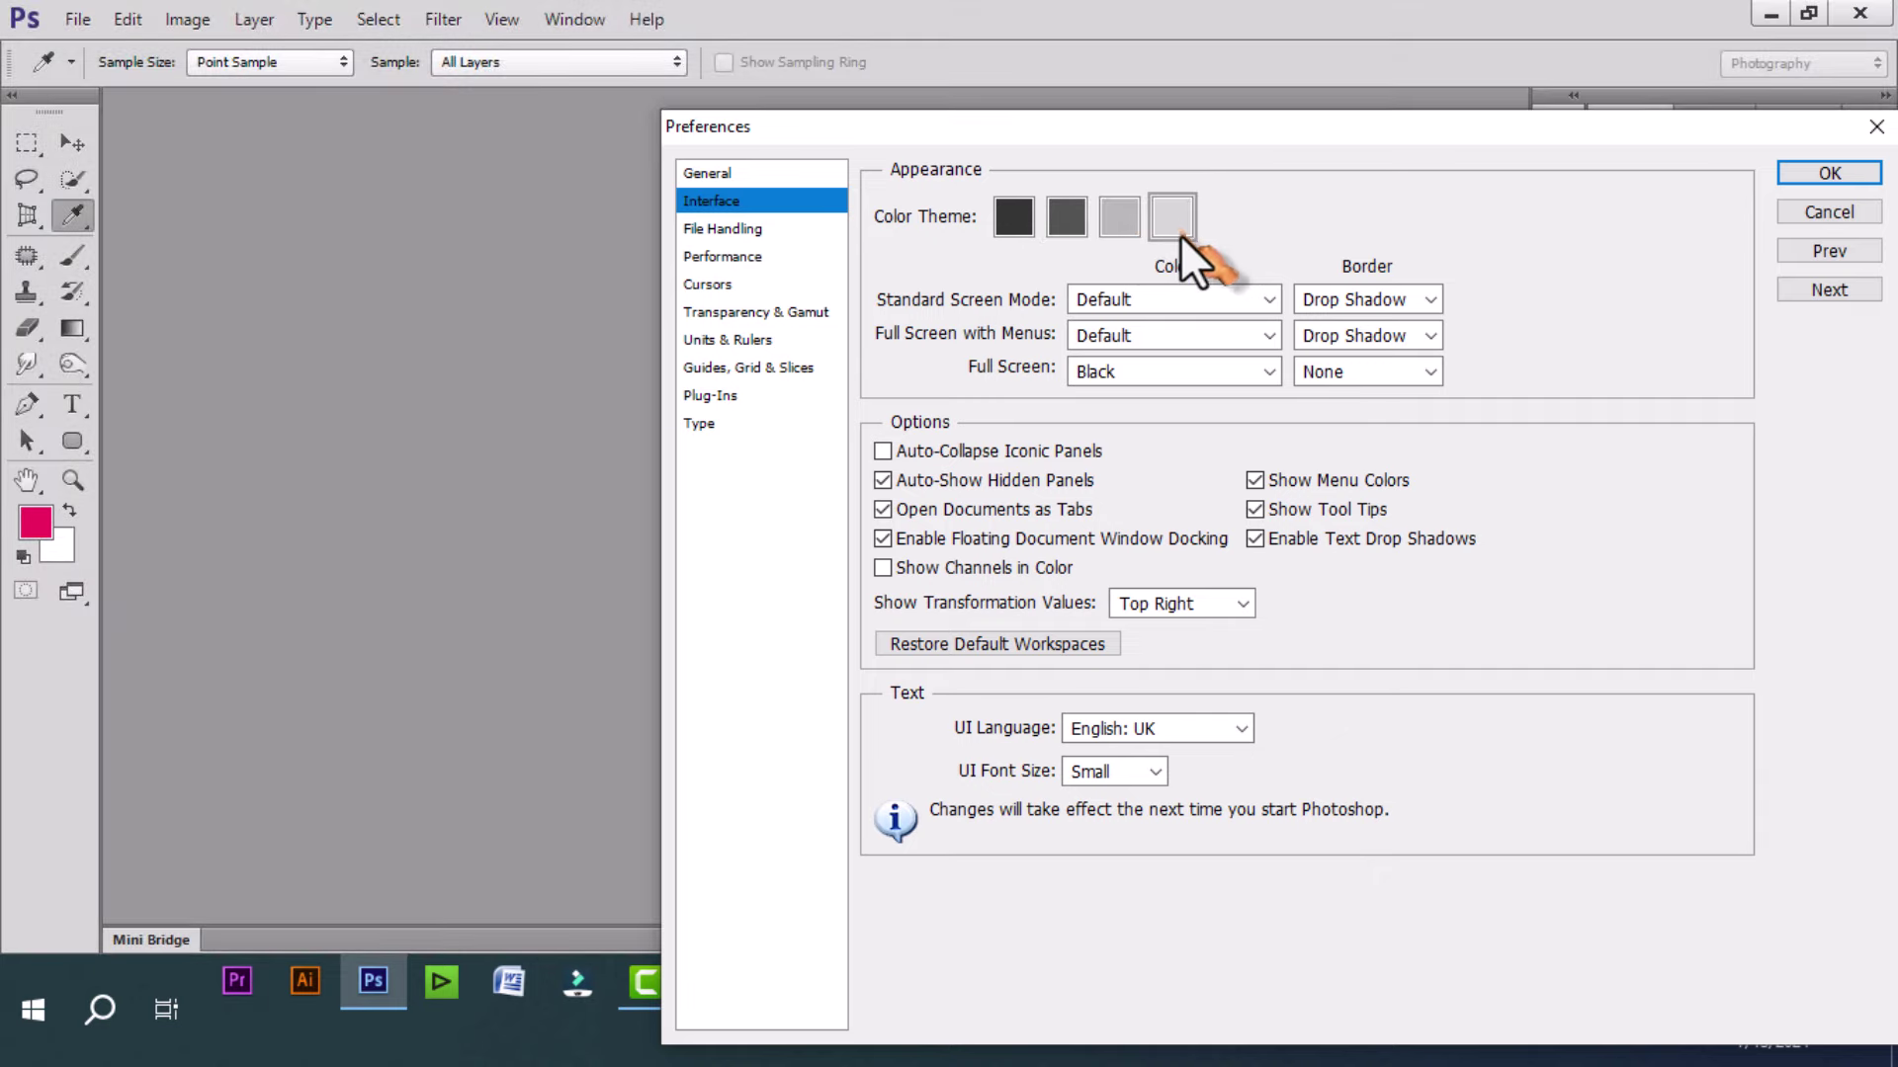
{"action": "left_click", "coordinate": [1018, 225]}
{"action": "left_click", "coordinate": [1066, 225]}
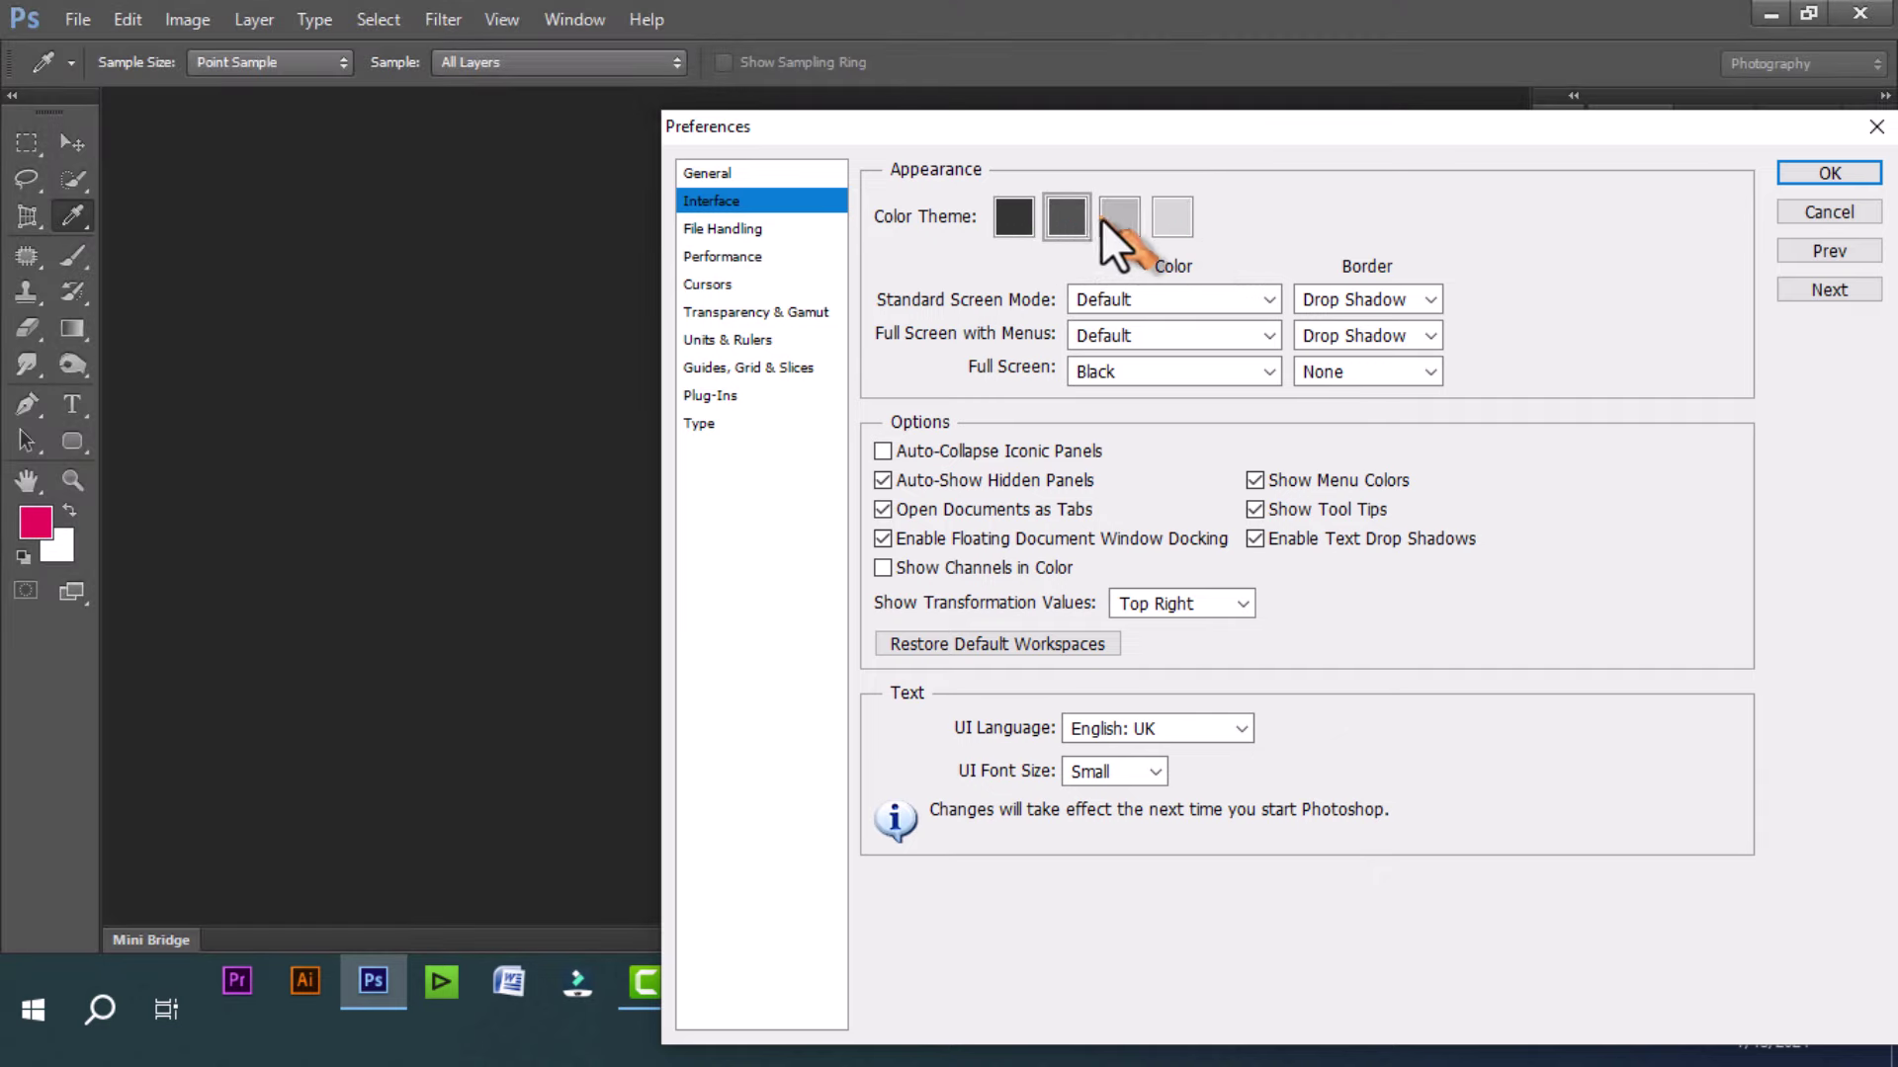
{"action": "left_click", "coordinate": [1171, 221]}
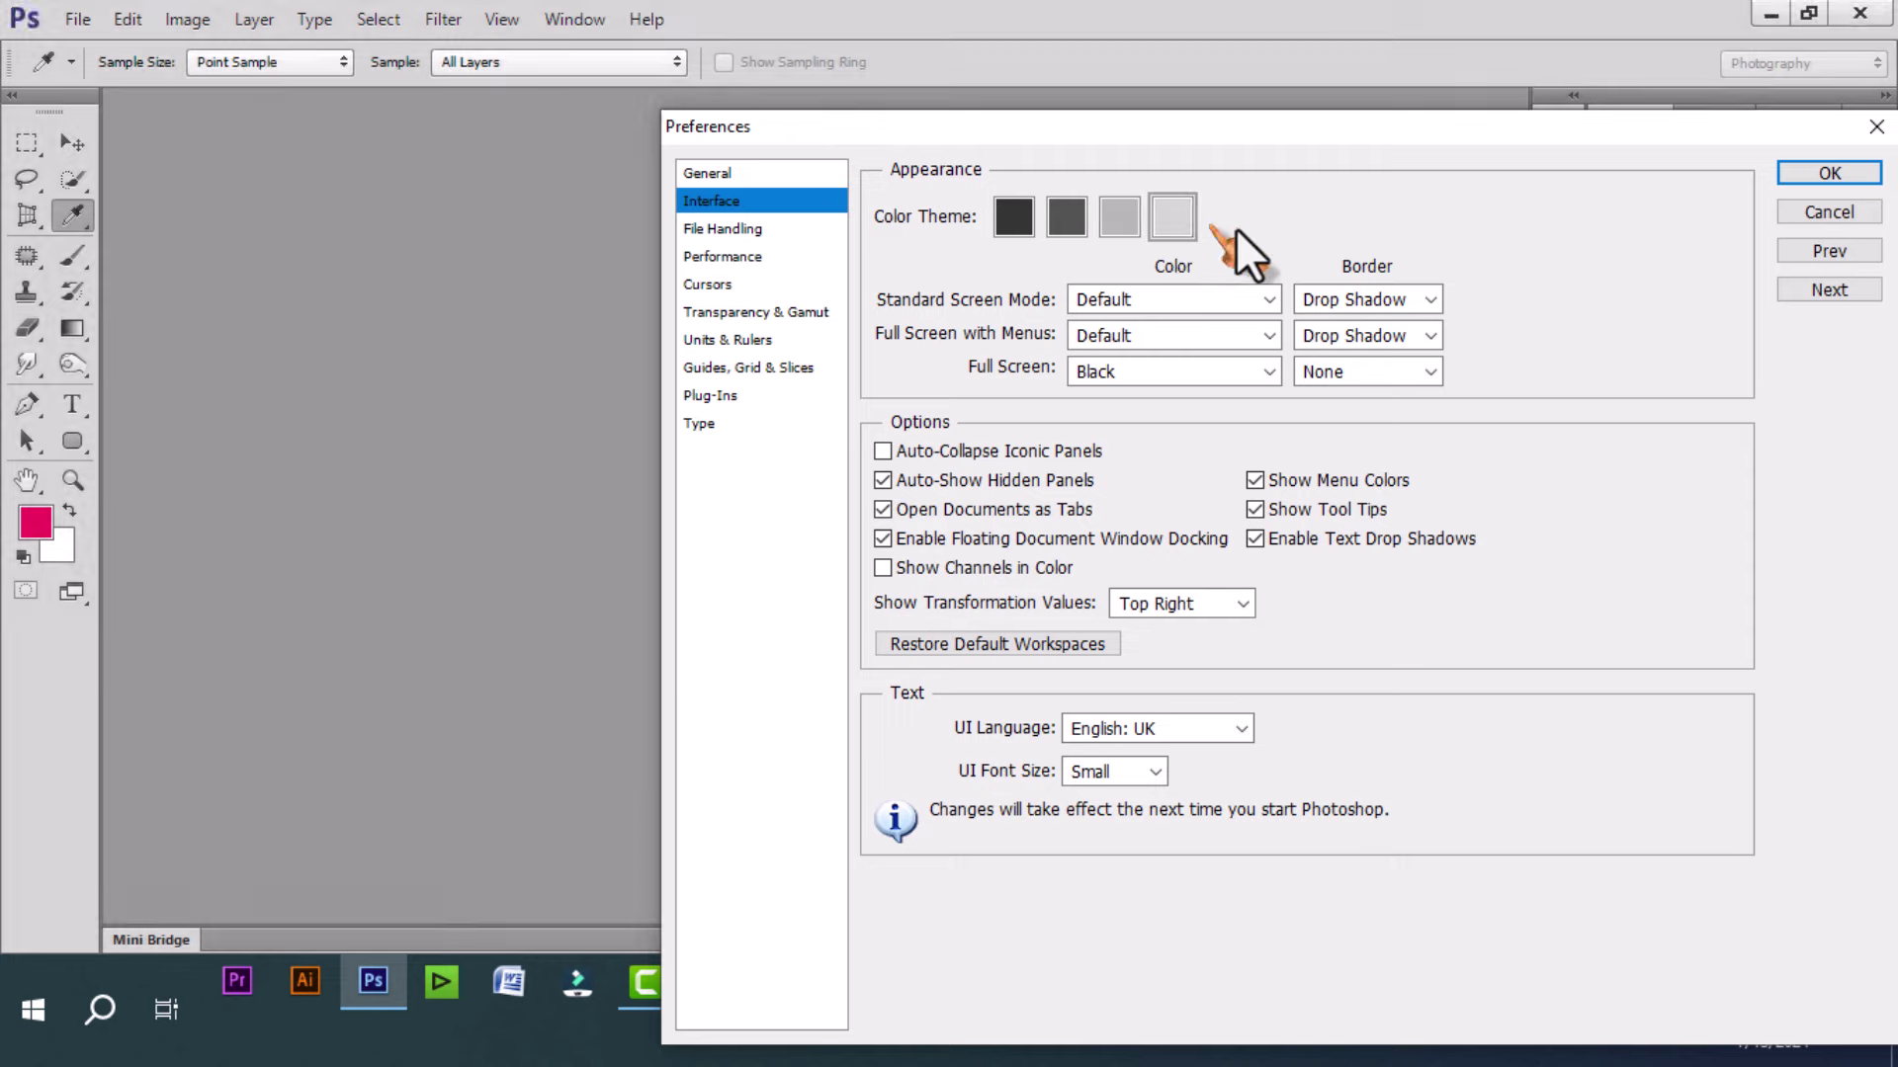
{"action": "left_click", "coordinate": [1824, 174]}
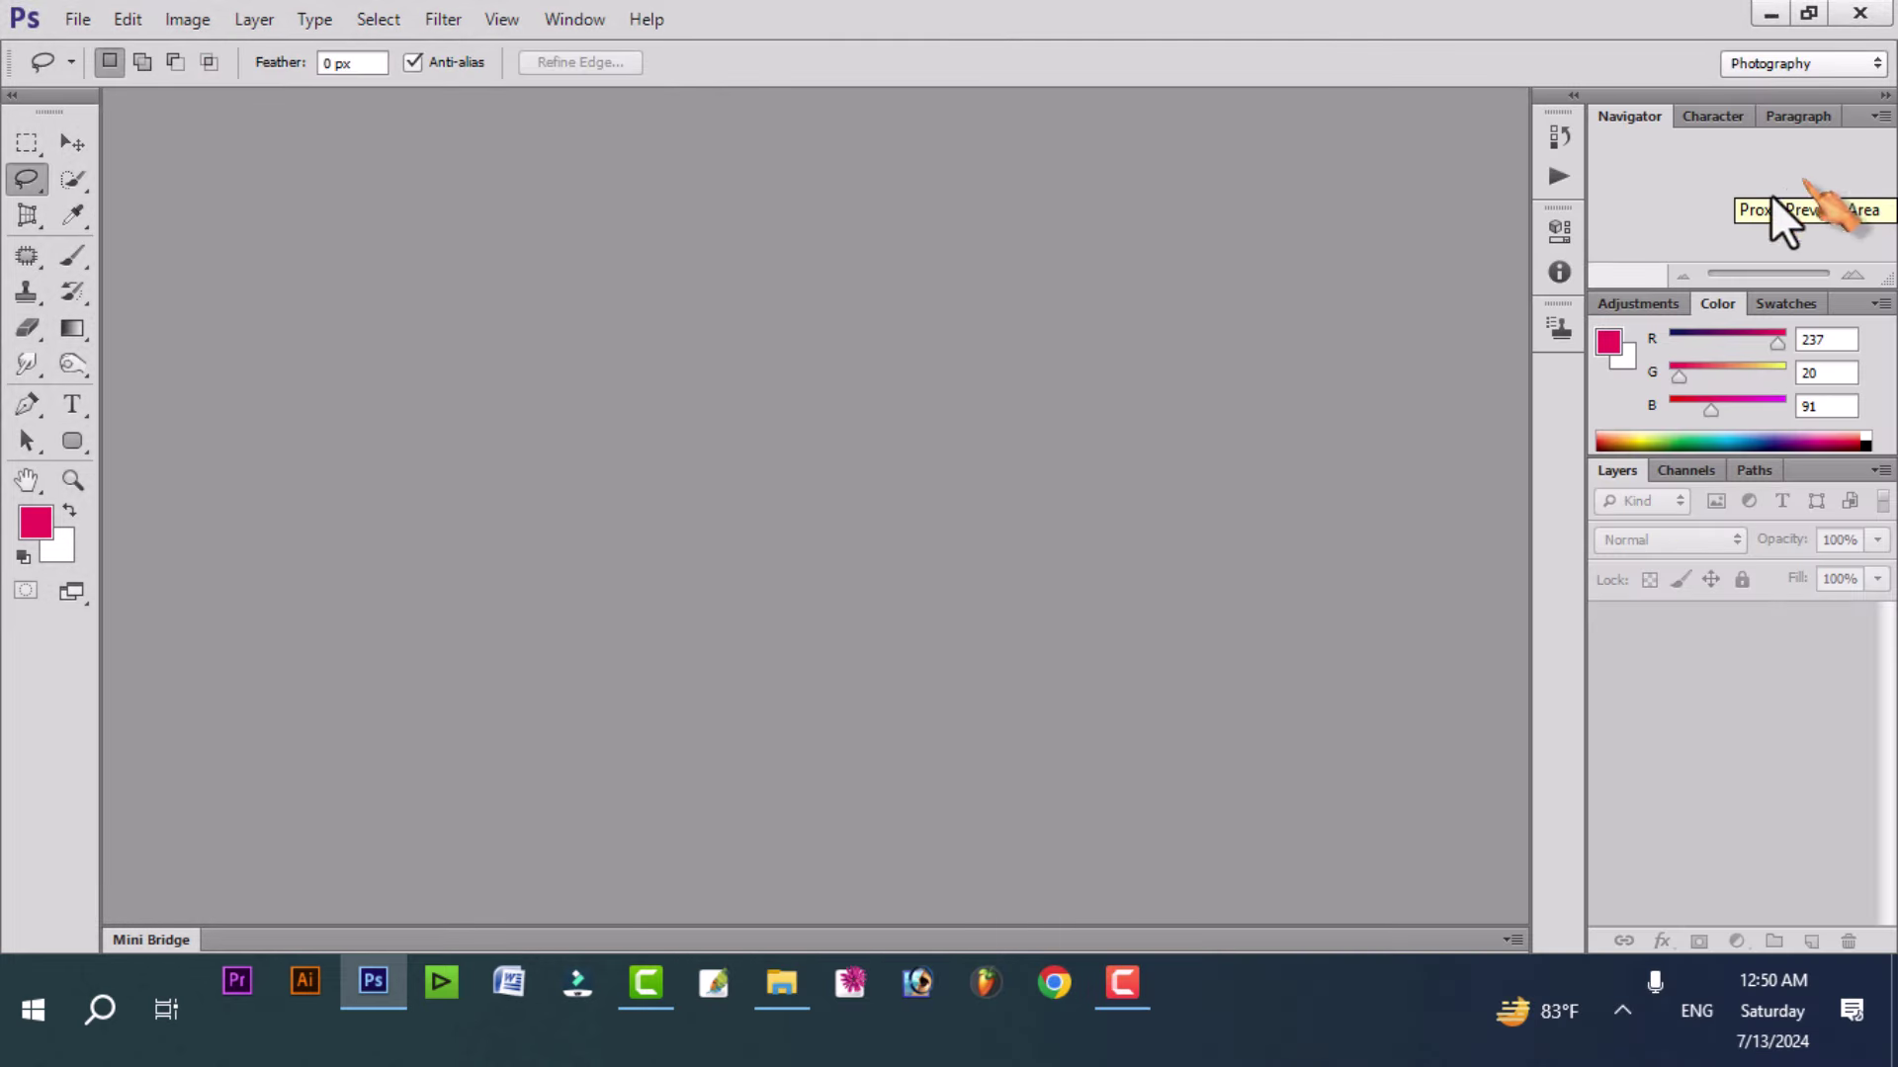